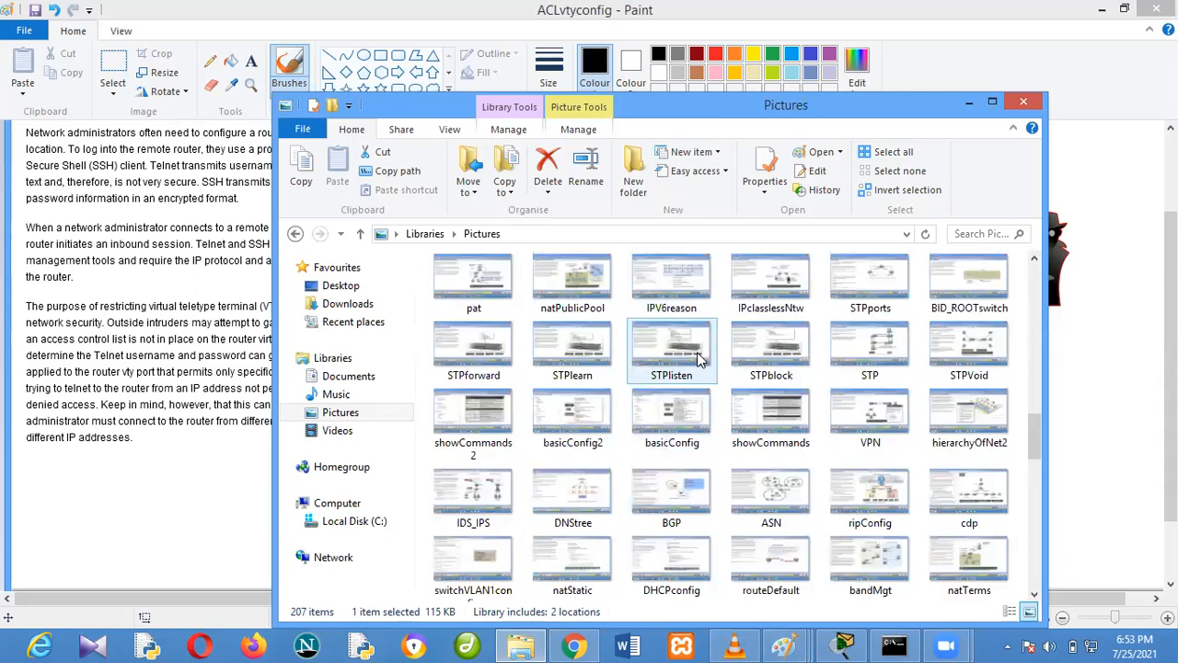
Open the basicConfig picture and mark the line vty 0 4, password and login command lines with brush strokes
left_click(592, 372)
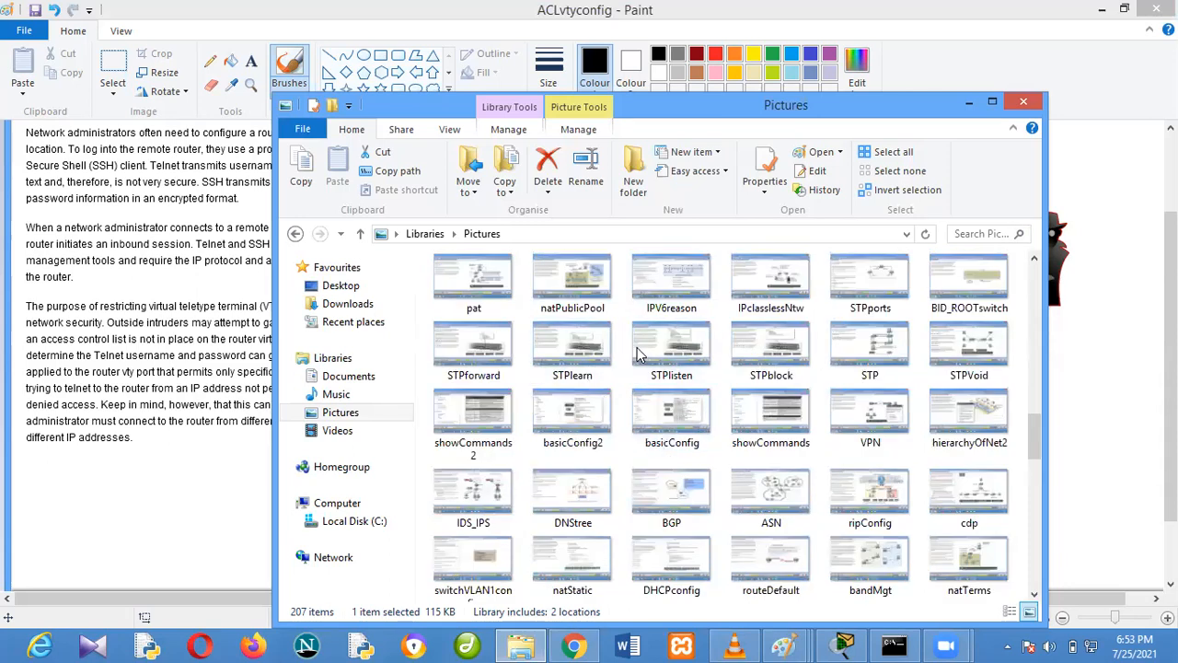
left_click(698, 443)
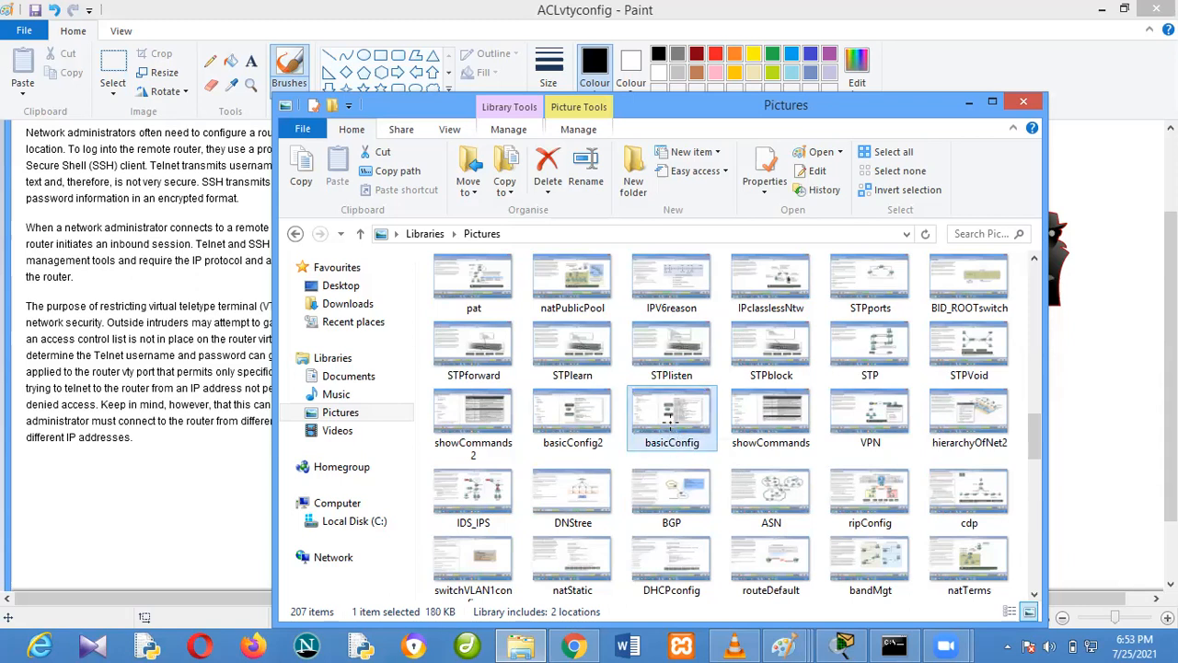
double_click(670, 423)
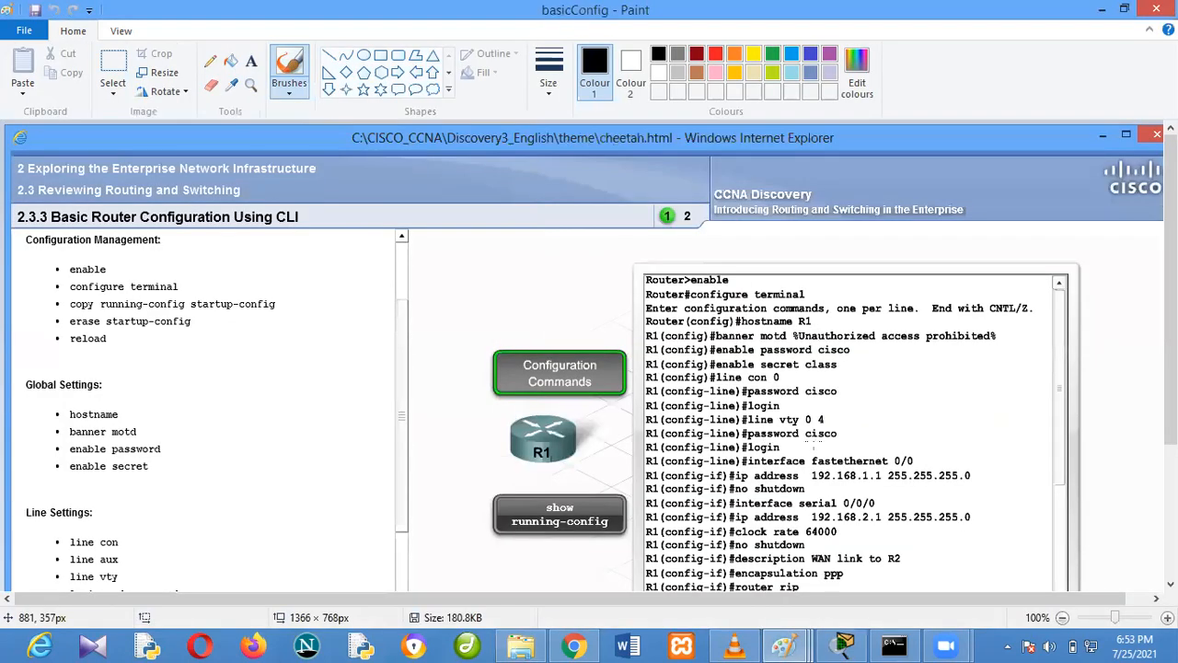
scroll(812, 445, "down", 3)
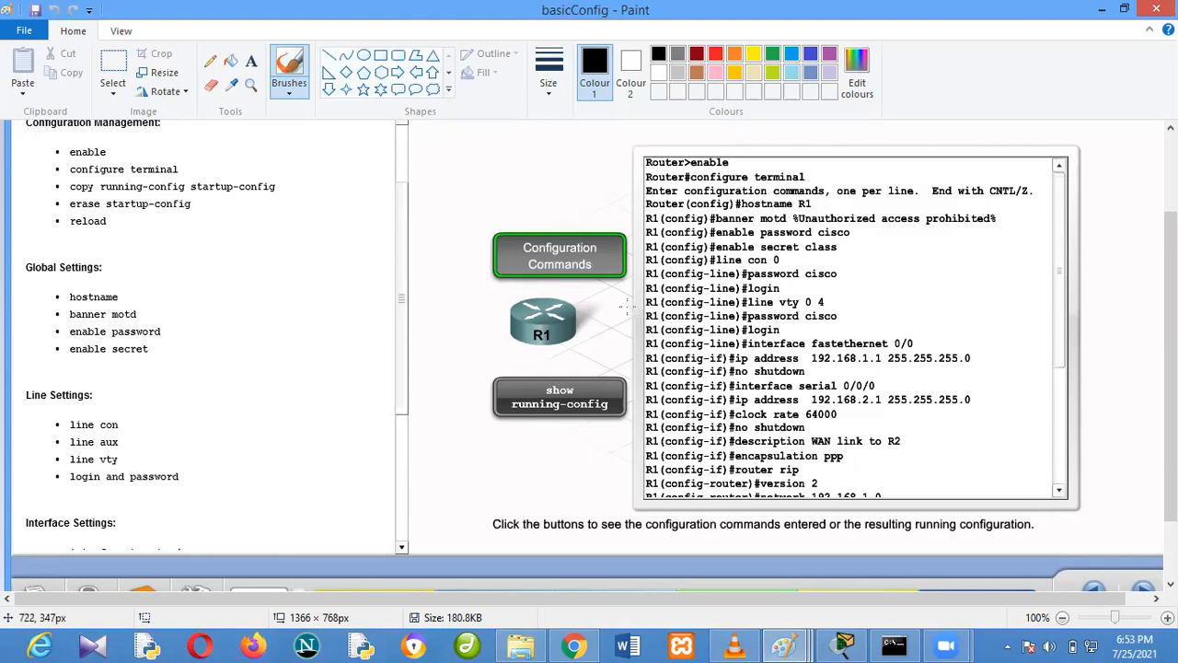
mouse_move(626, 304)
left_mouse_down()
mouse_move(644, 303)
mouse_move(645, 330)
left_mouse_up()
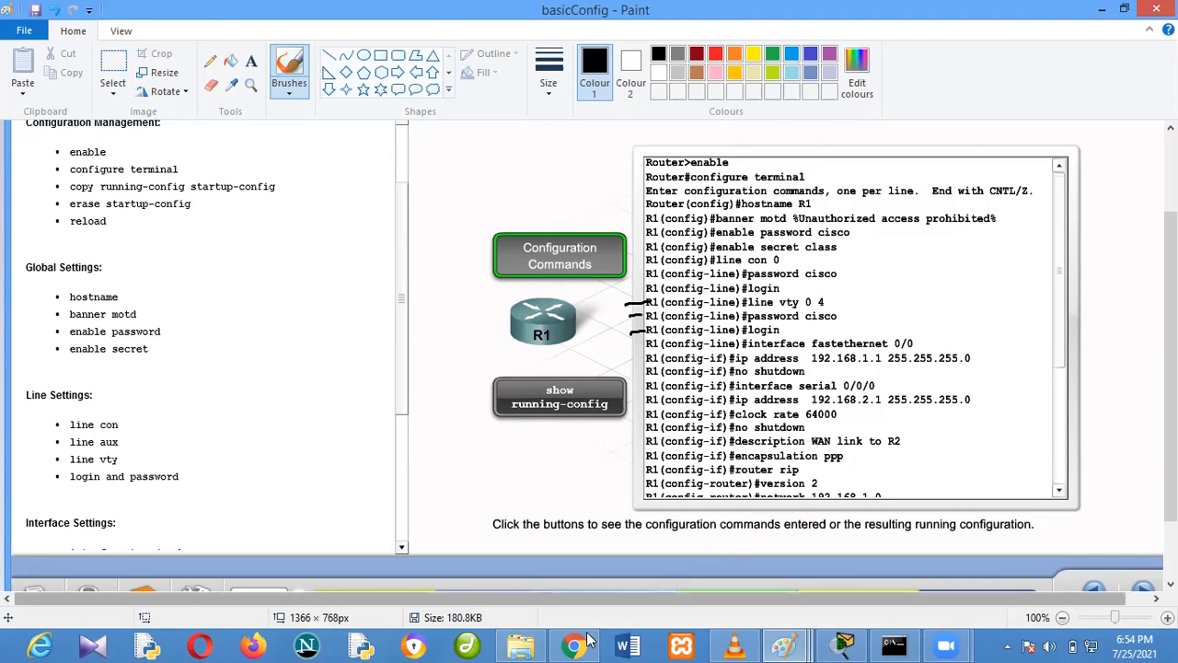
Examine the show running-config output in the basicConfig2 picture, close it, and return to the VTY commands in basicConfig
left_click(543, 561)
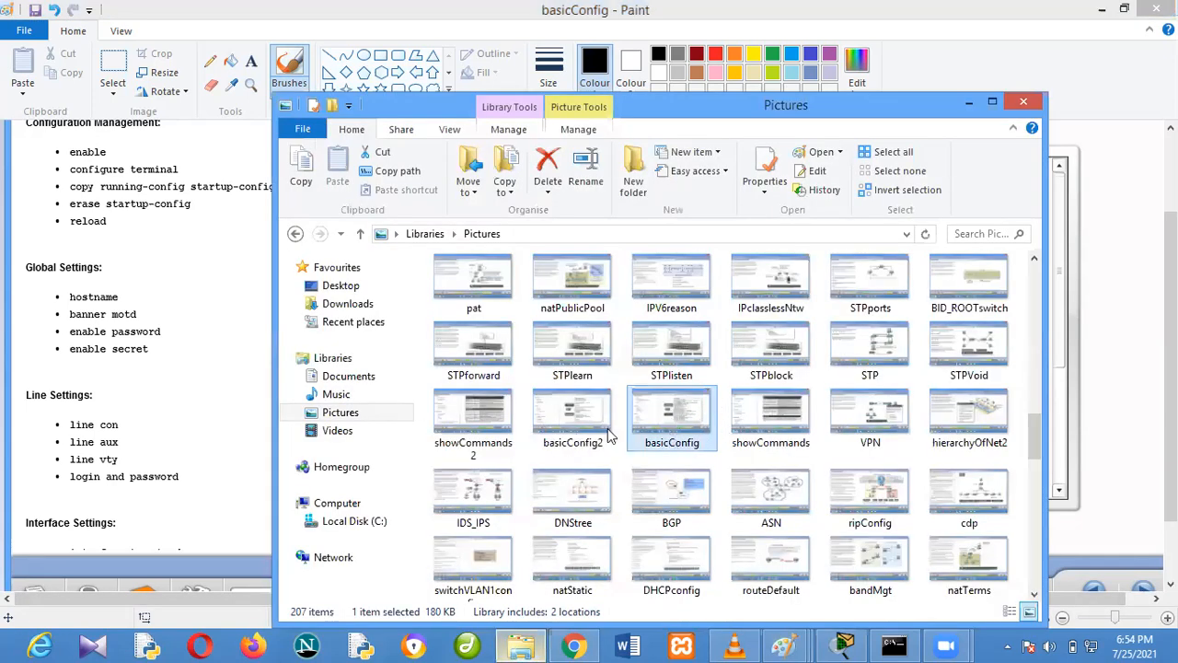
double_click(572, 413)
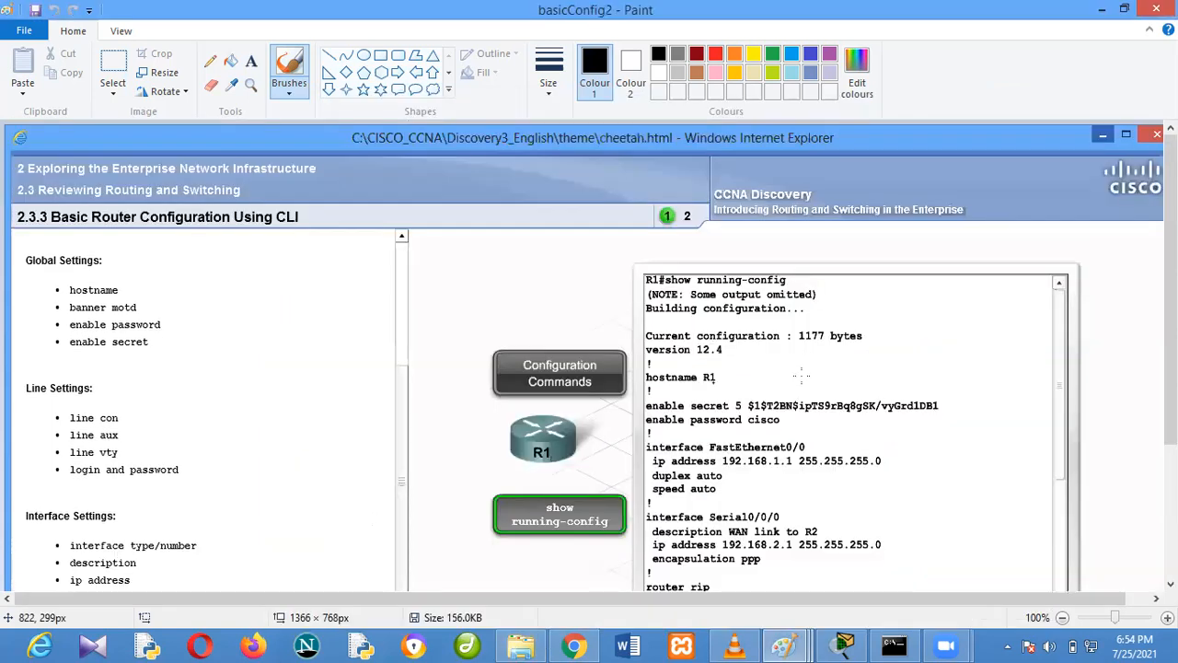
scroll(761, 398, "down", 3)
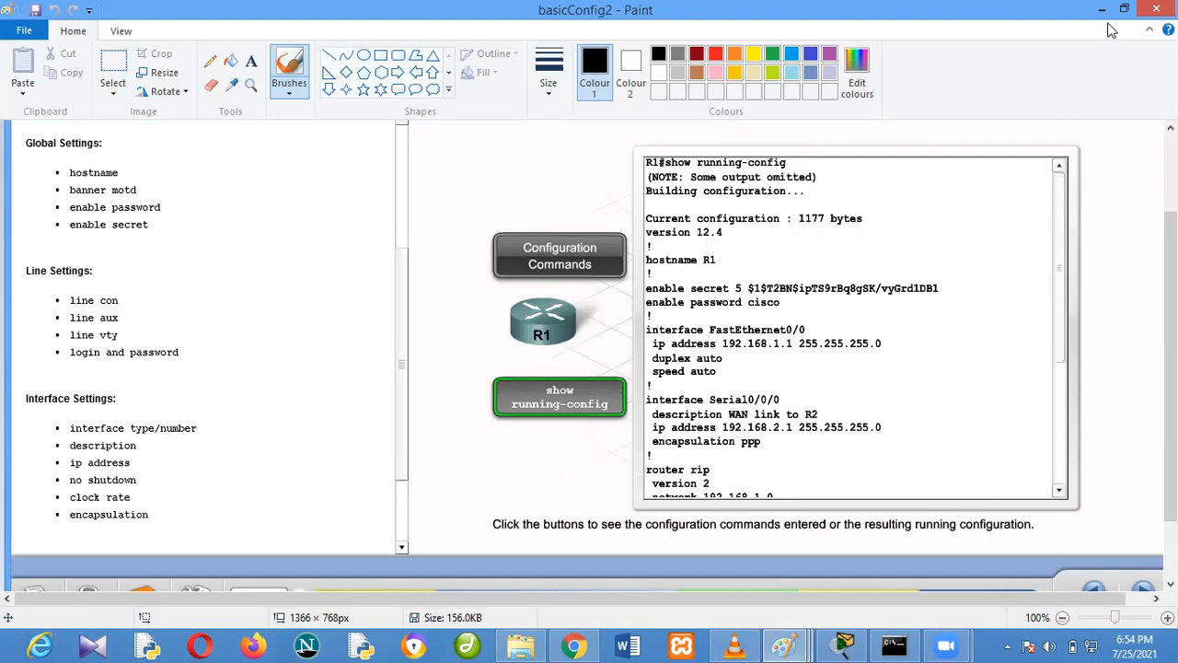
left_click(1146, 11)
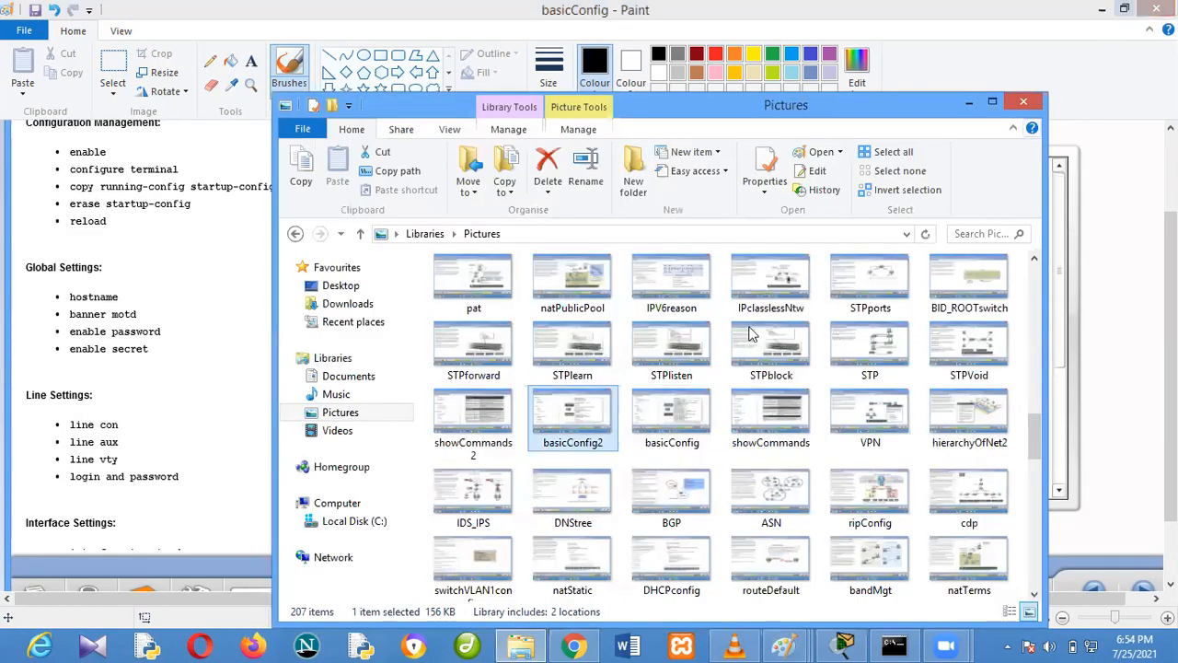
left_click(975, 103)
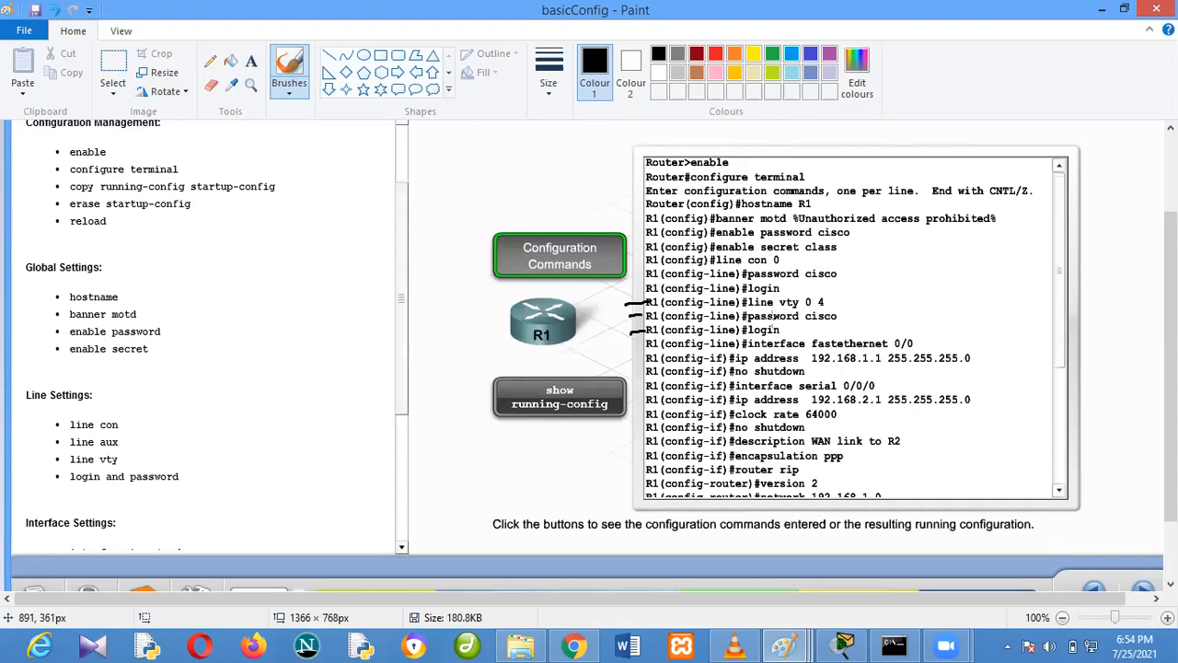
left_click_drag(807, 321, 838, 319)
Switch to Cisco Packet Tracer and enter global configuration mode on Router1 (ABJ) with en and config t
left_click(840, 641)
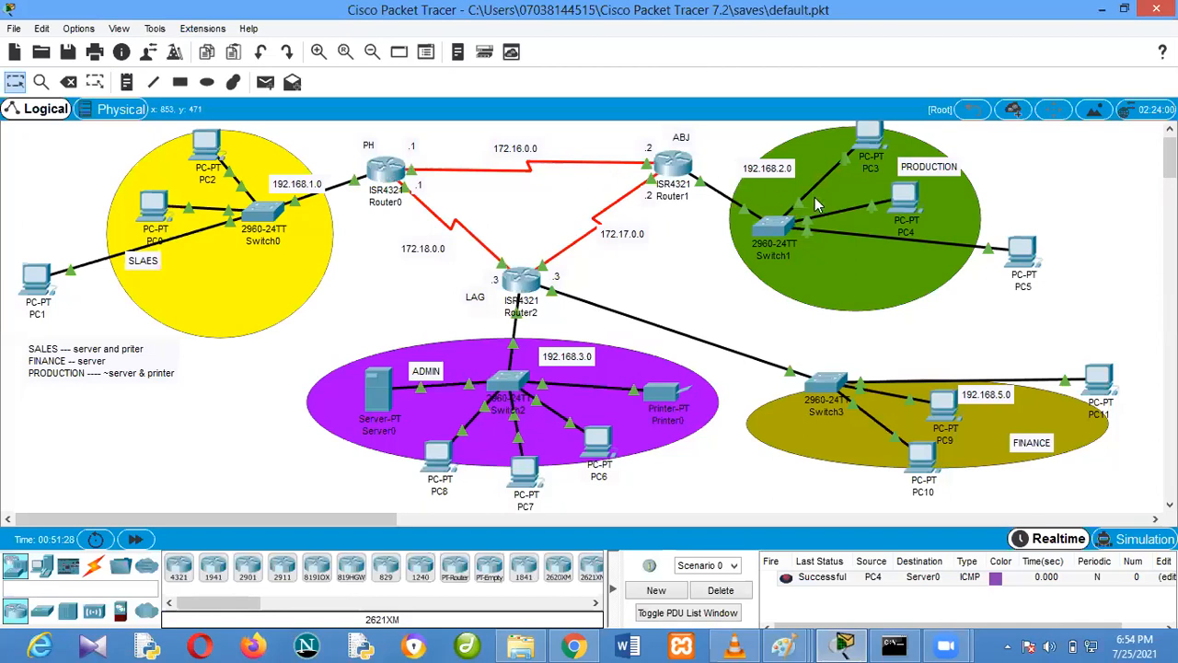
left_click(672, 168)
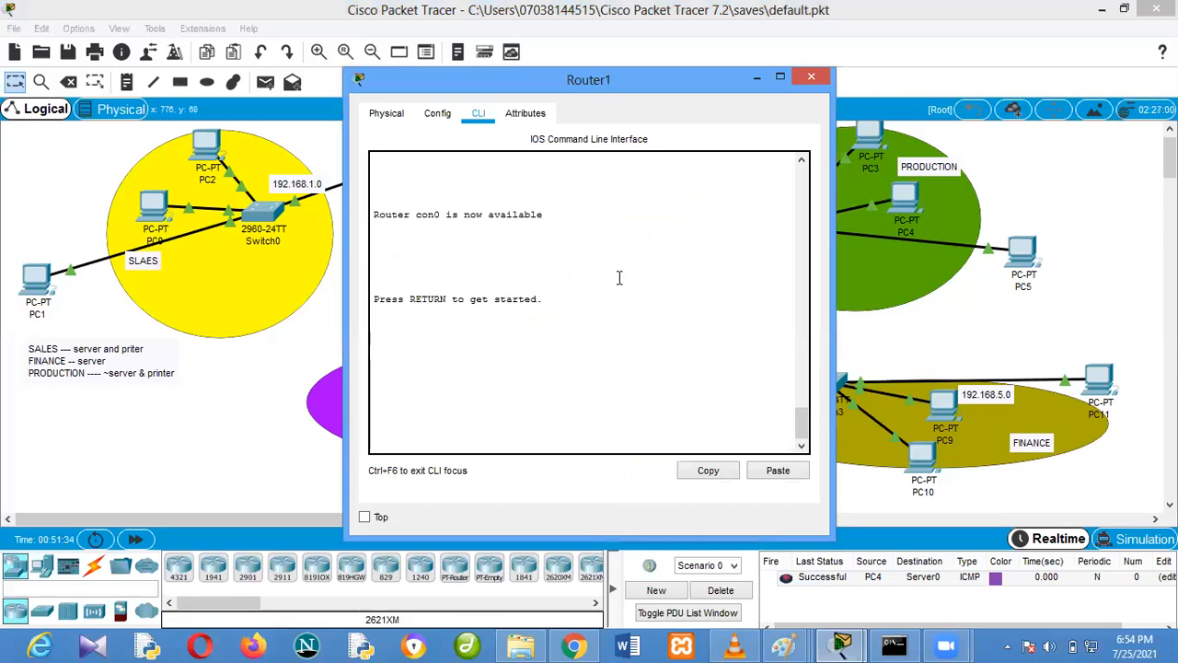
key("Return")
type("en")
key("Return")
type("config t")
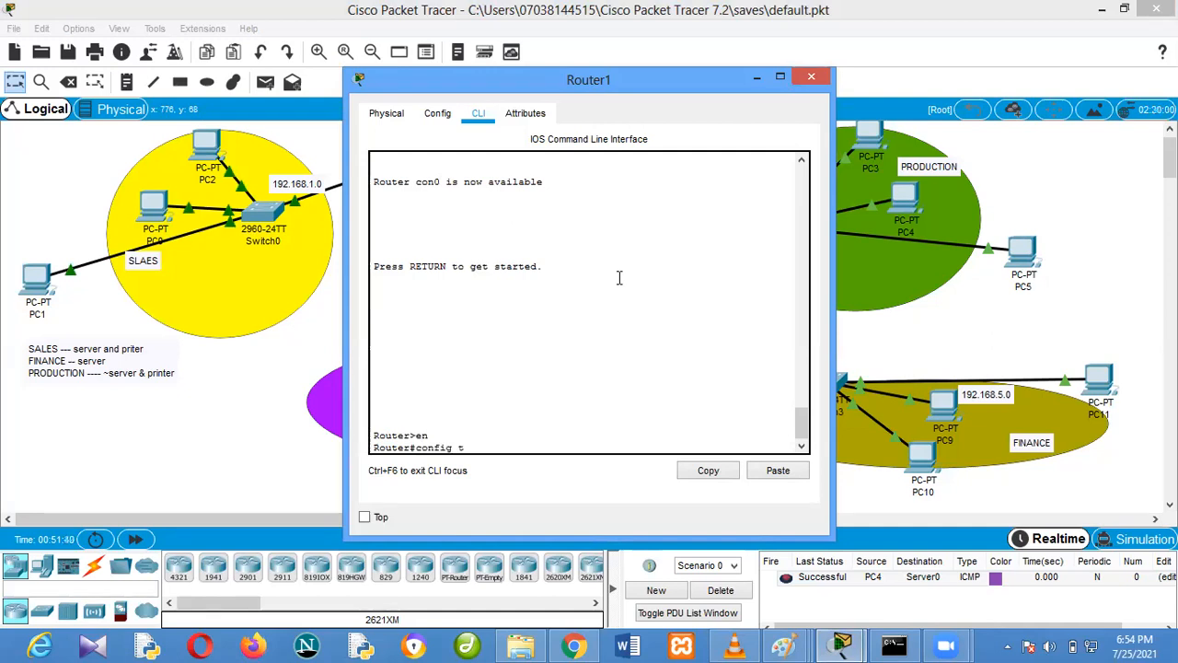
key("Return")
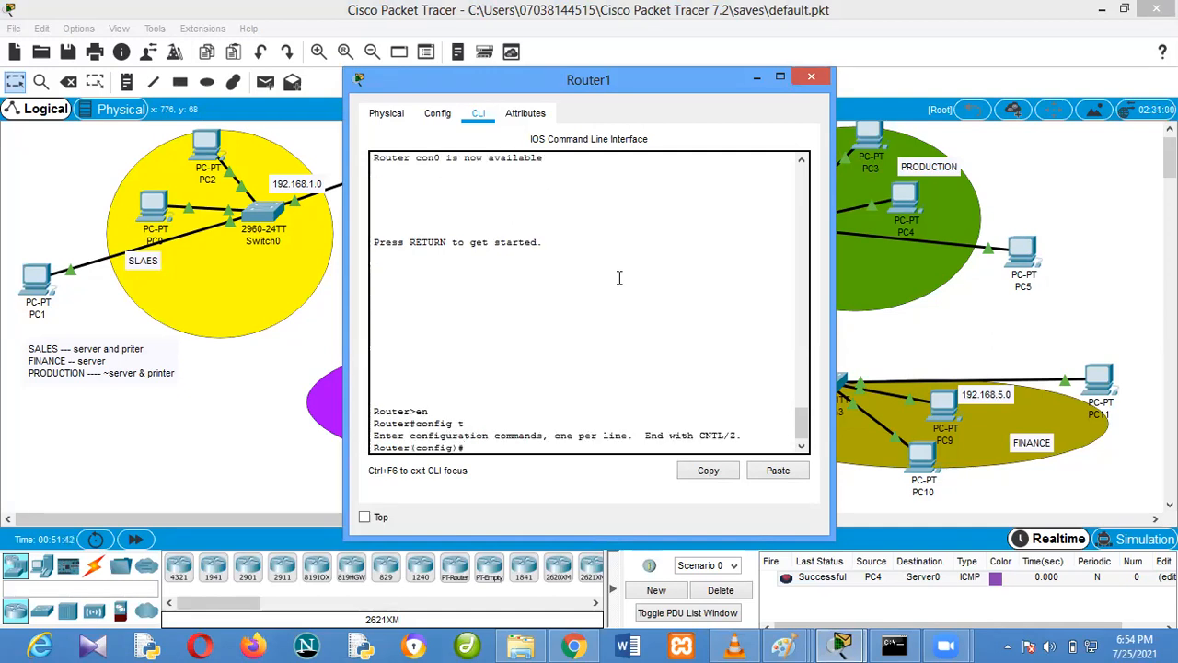
Configure Router1's VTY lines 0 15 with the line password and enable login
type("line vty 0 15")
key("Return")
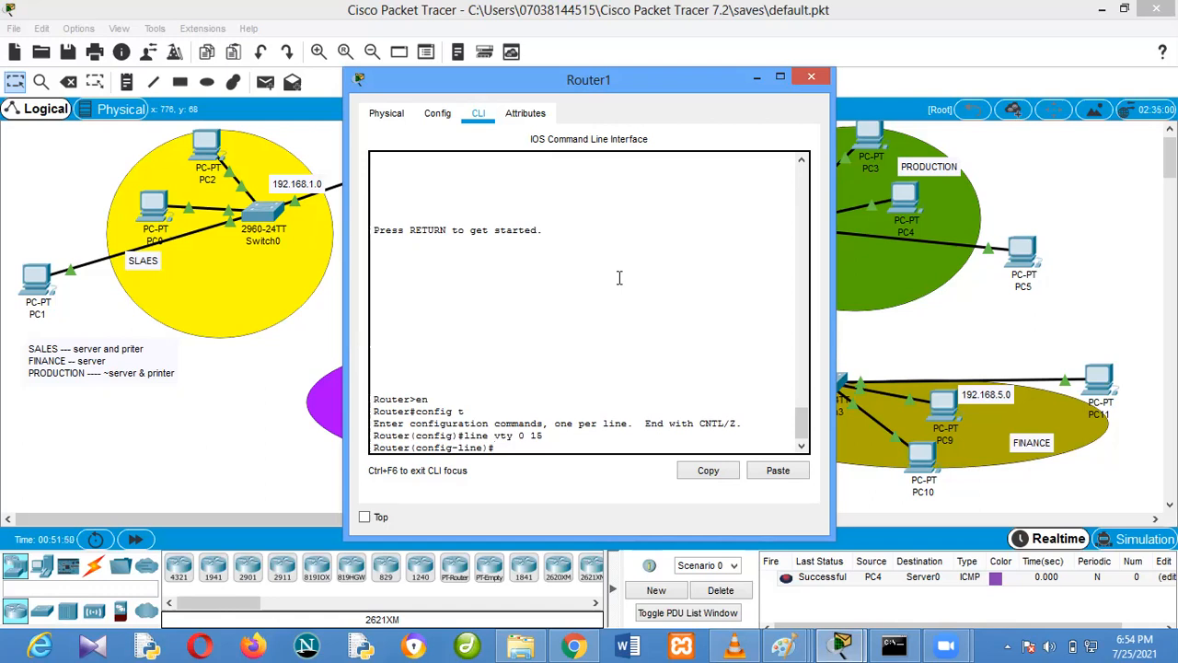
type("passw")
key("Tab")
type("cisc")
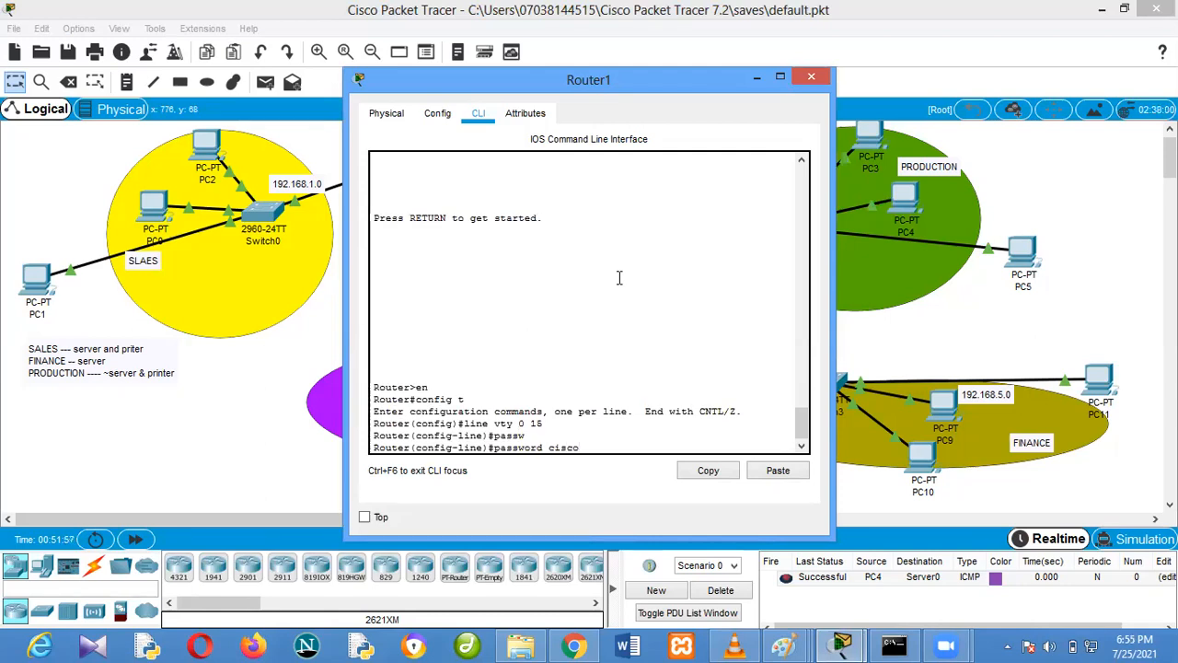
type("o")
key("Return")
type("log")
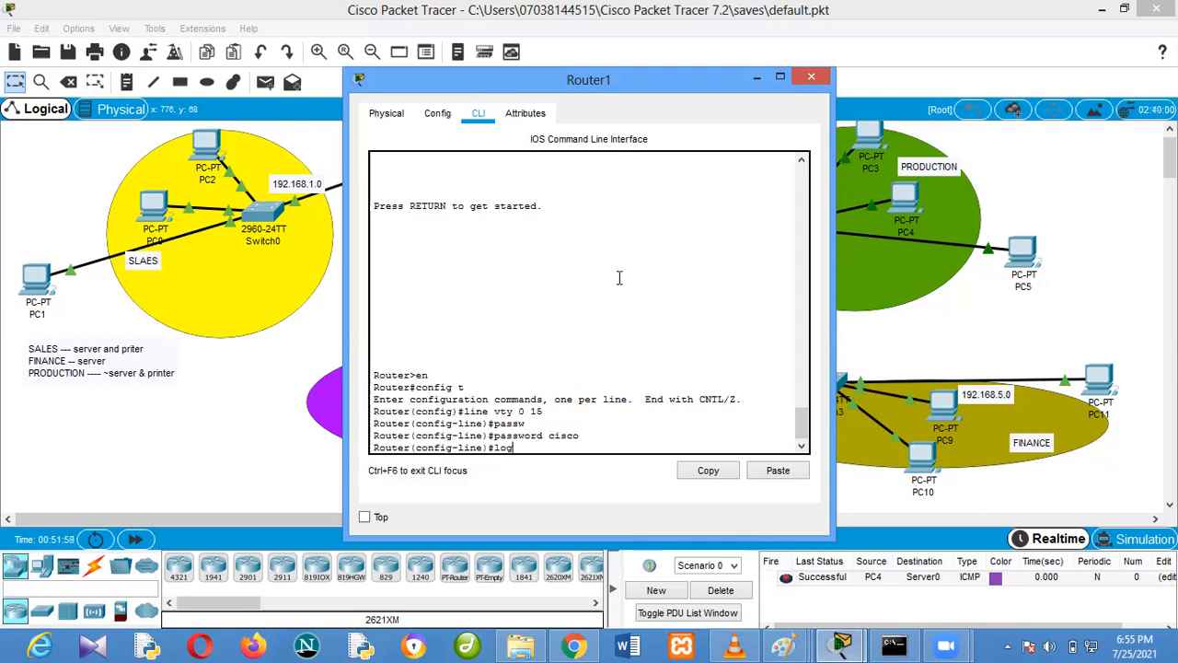
type("in")
key("Return")
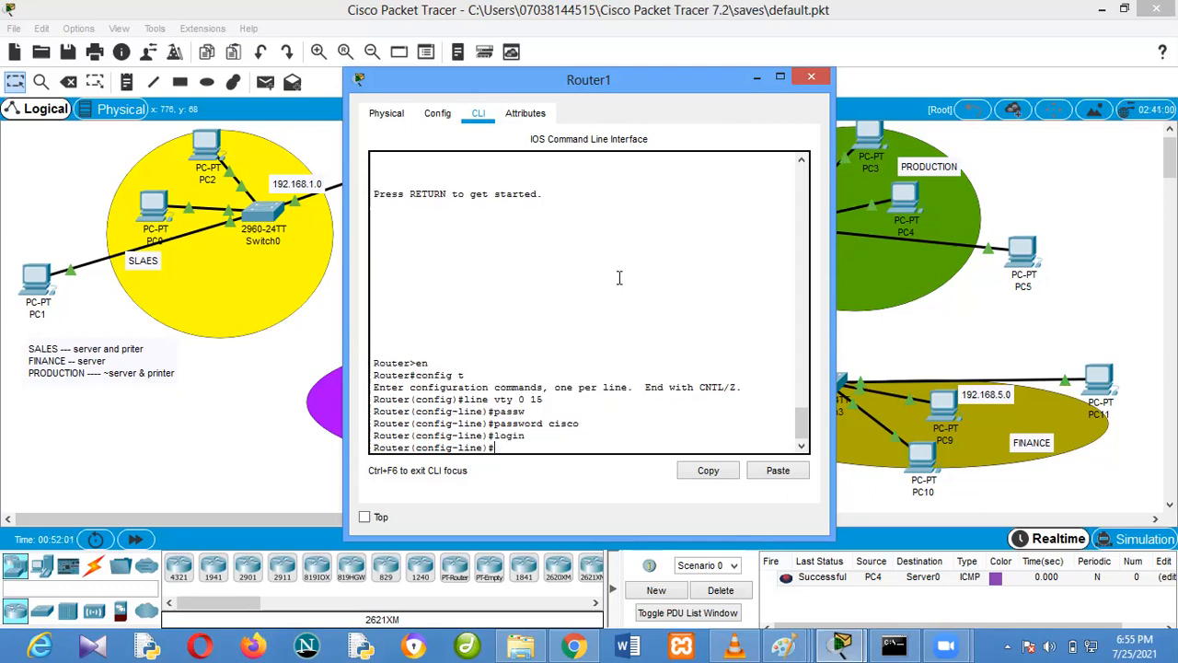
Exit Router1's line configuration mode back to global configuration mode
type("ex")
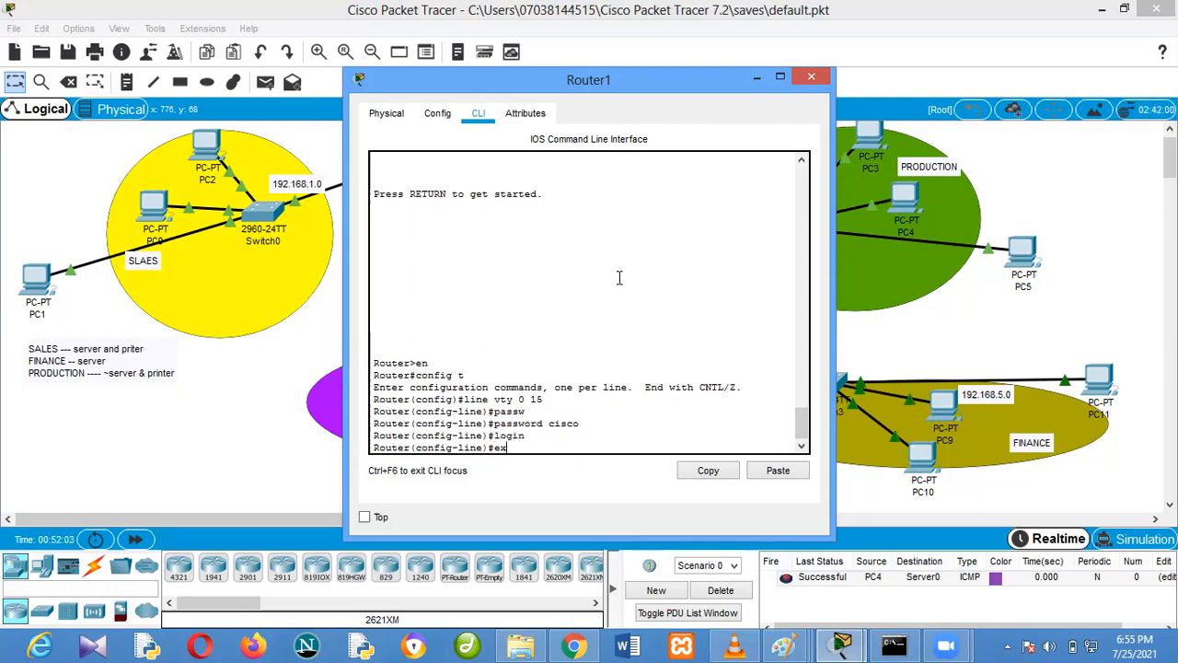
key("Return")
type("exit")
key("Return")
key("Return")
key("Return")
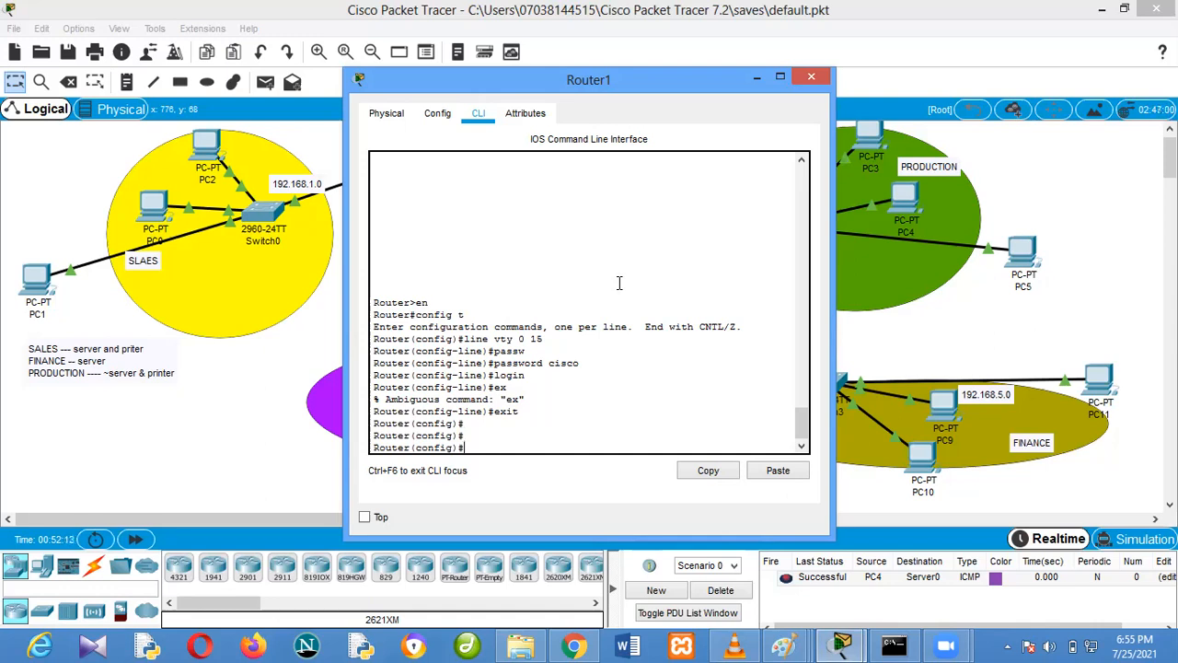
Create a local user account named cisco on Router1 with its account password
type("username cisco password cisco")
key("Return")
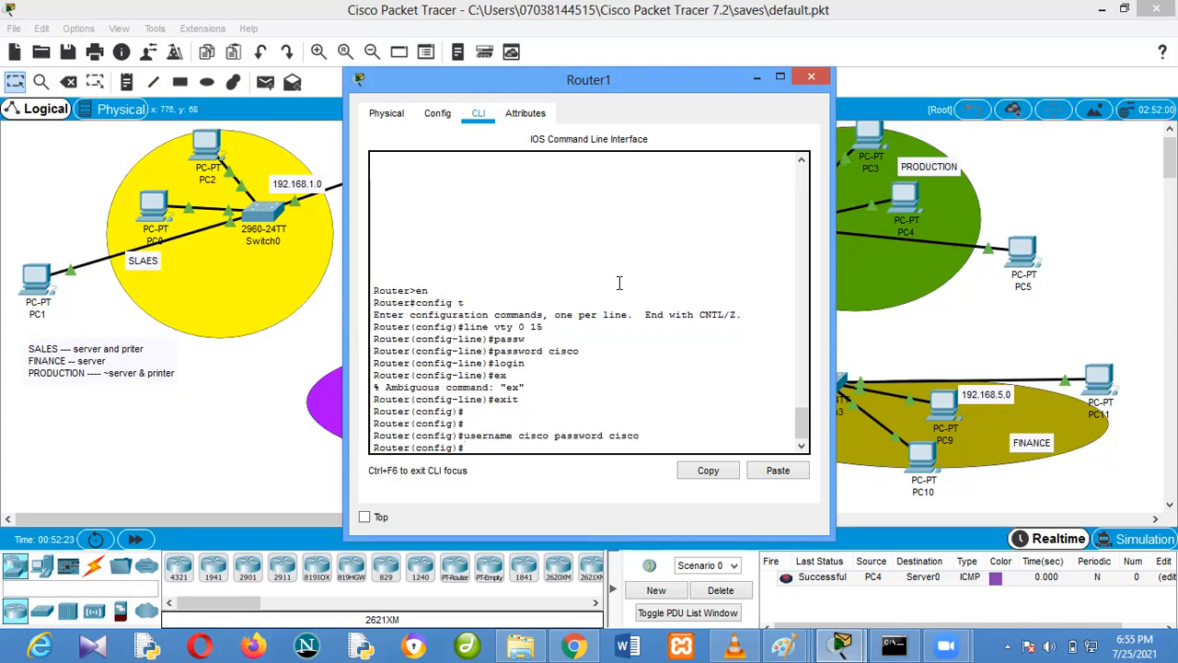
Set the enable password on Router1 with the enable password command
type("enable password cisco")
key("Return")
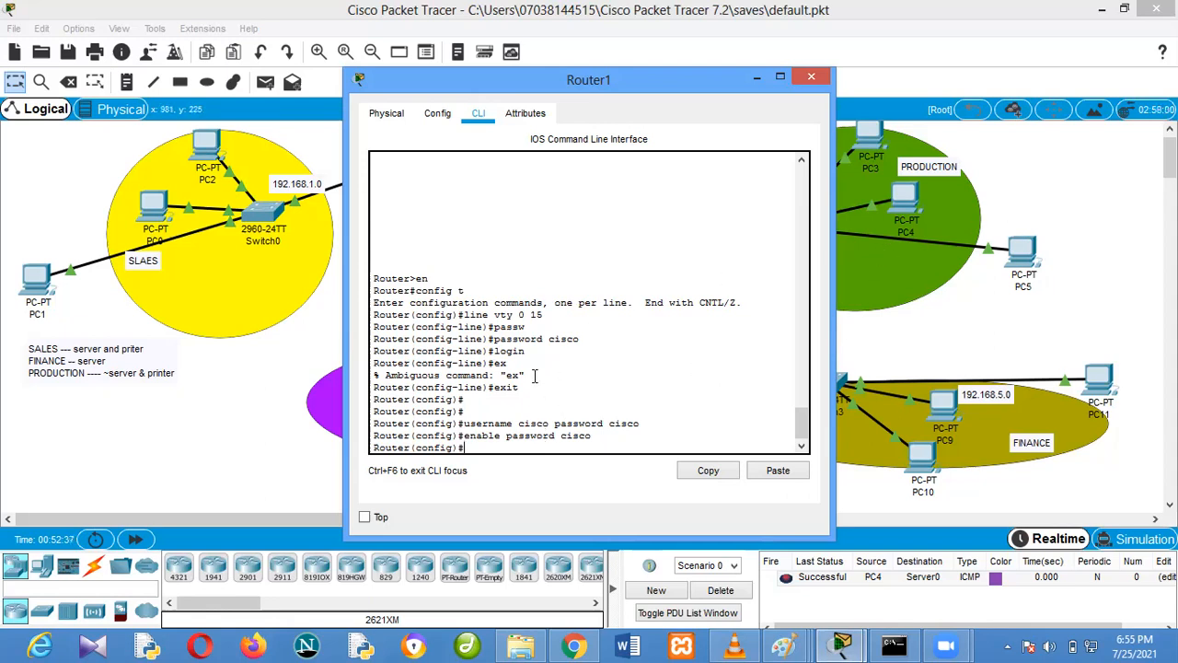
Re-enter VTY lines 0 15 on Router1 and allow all incoming protocols with transport input all
key("Up")
key("Up")
key("Up")
key("Up")
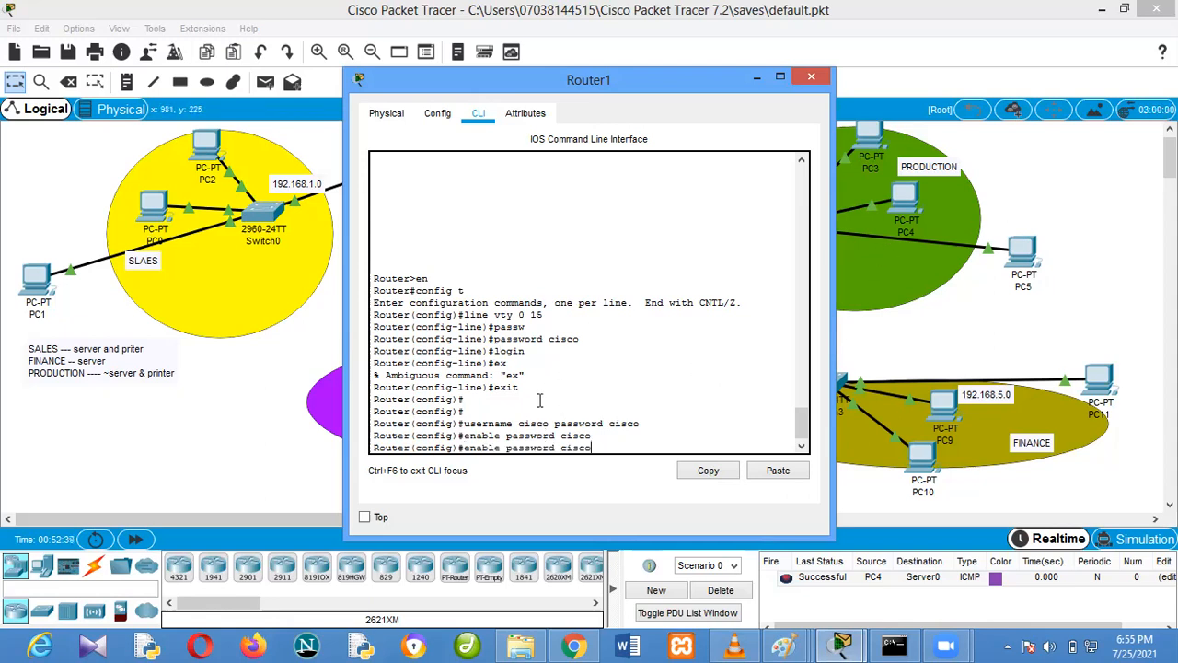
key("Up")
key("Up")
key("Up")
key("Up")
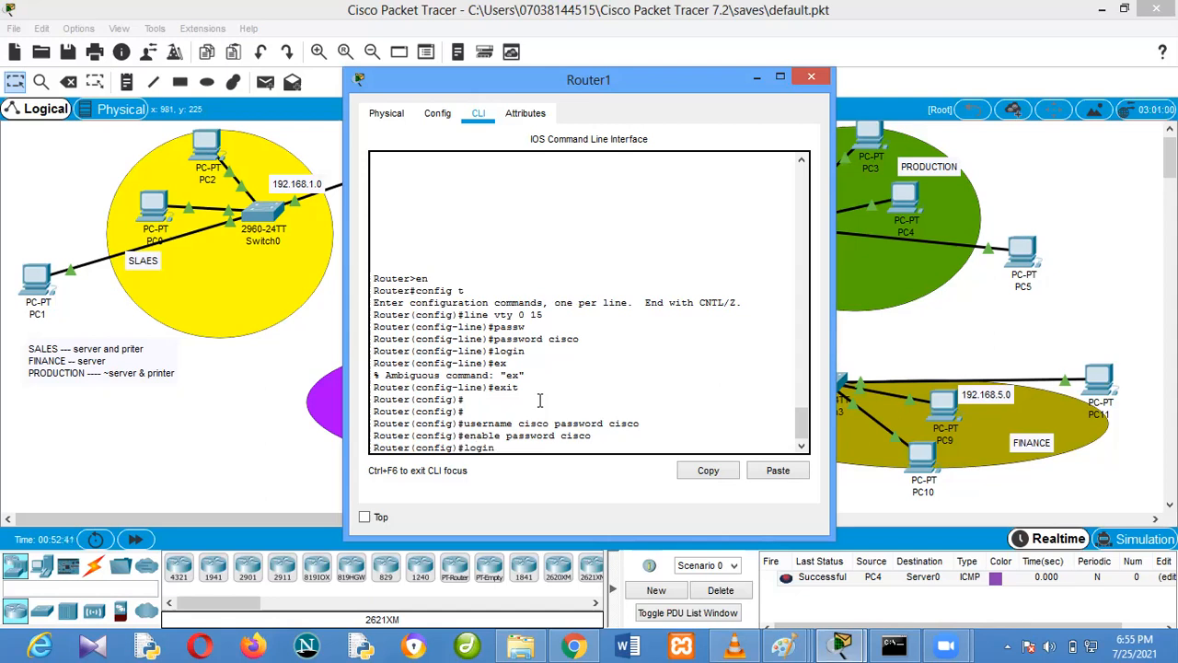
key("Return")
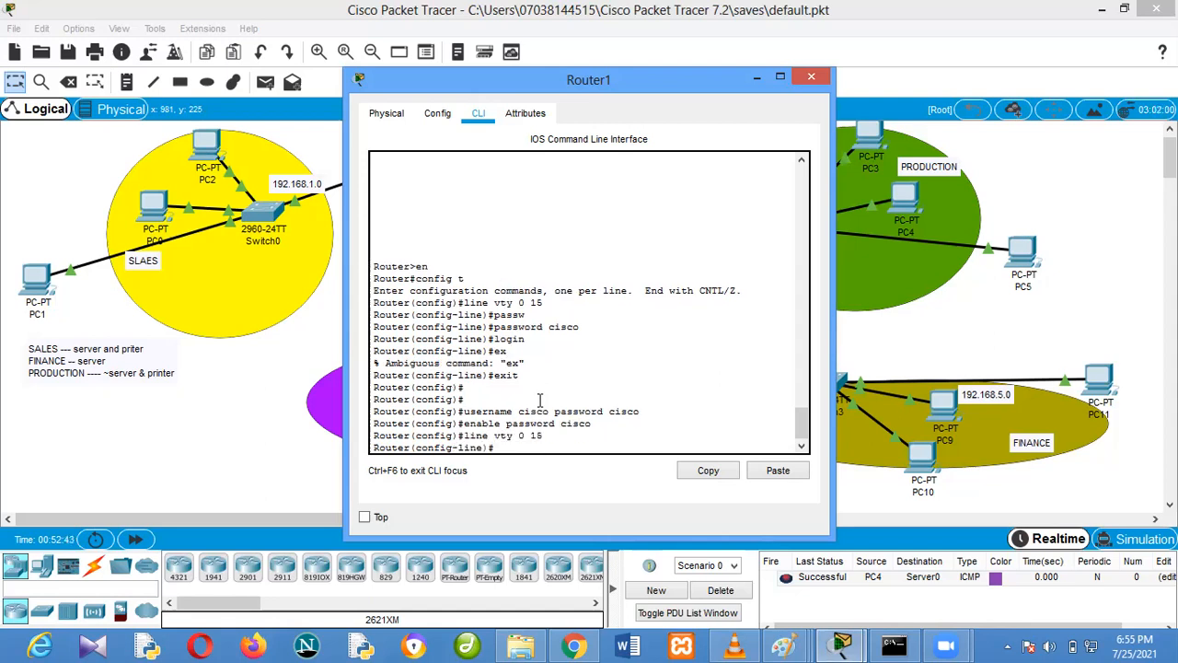
type("tran")
key("Tab")
type("input")
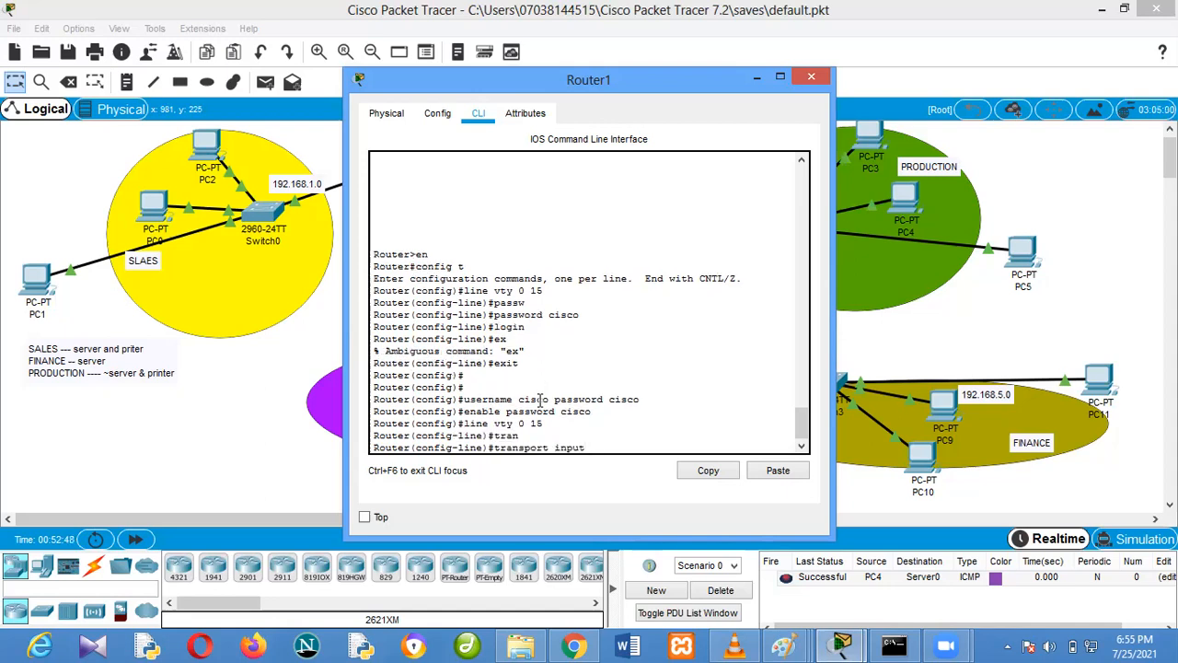
type(" all")
key("Return")
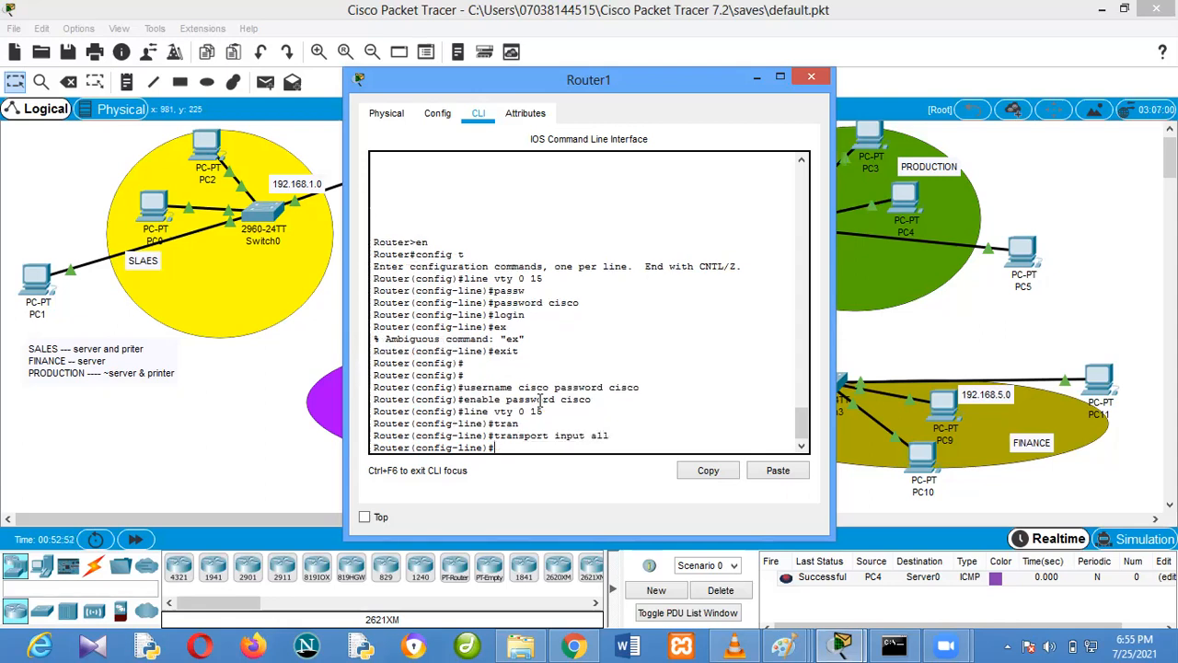
Open PC5's Command Prompt and move the Router1 and PC5 windows to opposite sides of the workspace
left_click(1061, 179)
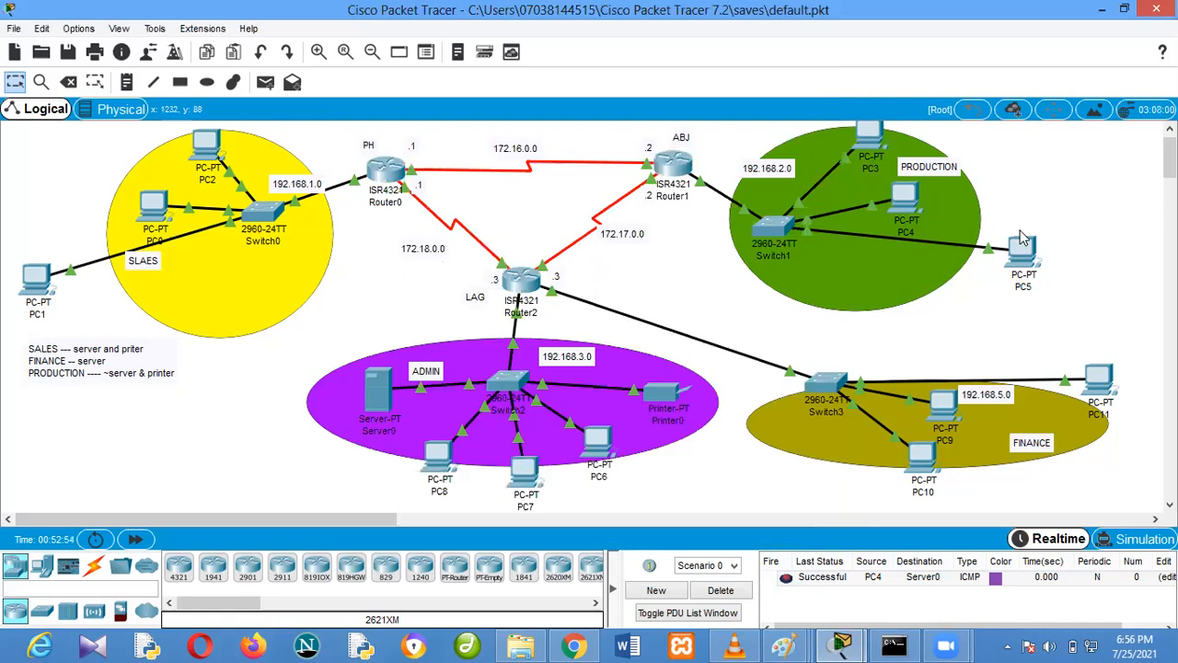
left_click(660, 168)
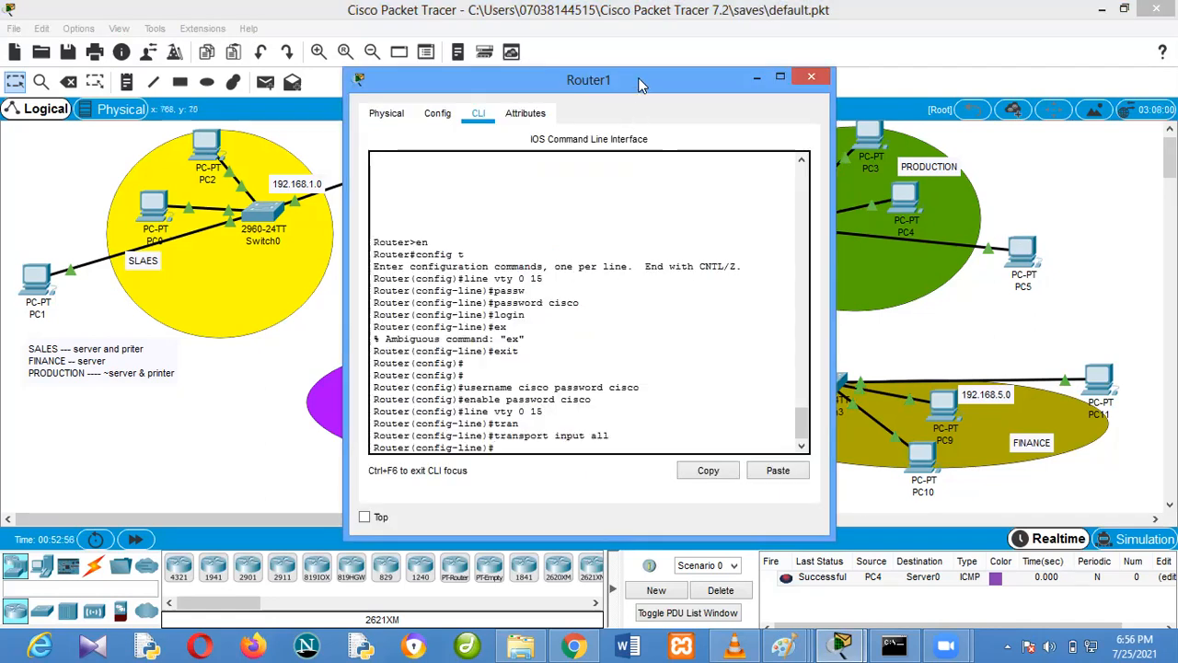
left_click_drag(639, 82, 325, 72)
left_click(1024, 256)
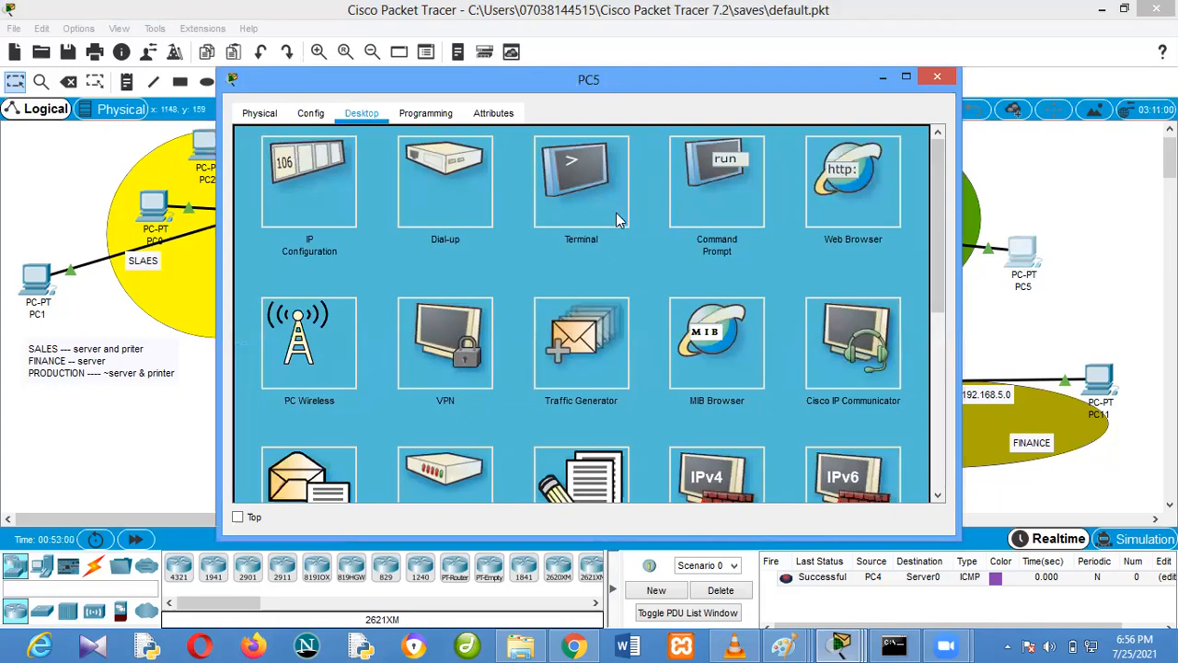
left_click(736, 218)
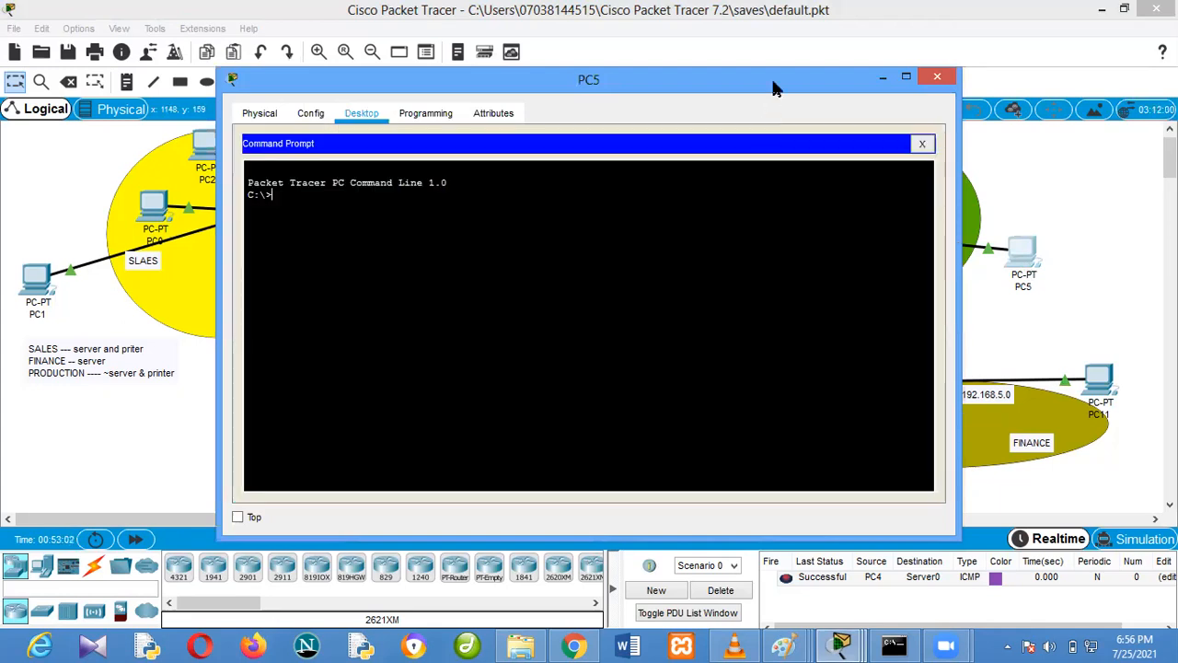
left_click_drag(781, 93, 1042, 98)
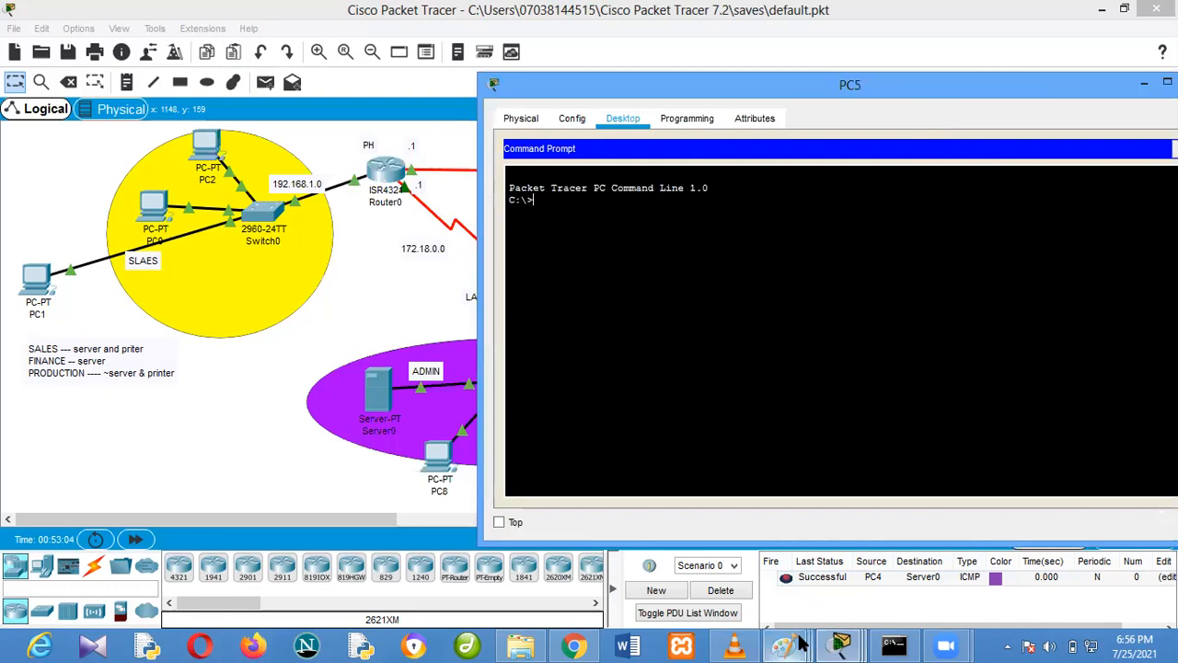
Show Router1's CLI beside PC5's Command Prompt, and return to the topology to check Router1's interface IP addresses
right_click(851, 645)
left_click(856, 644)
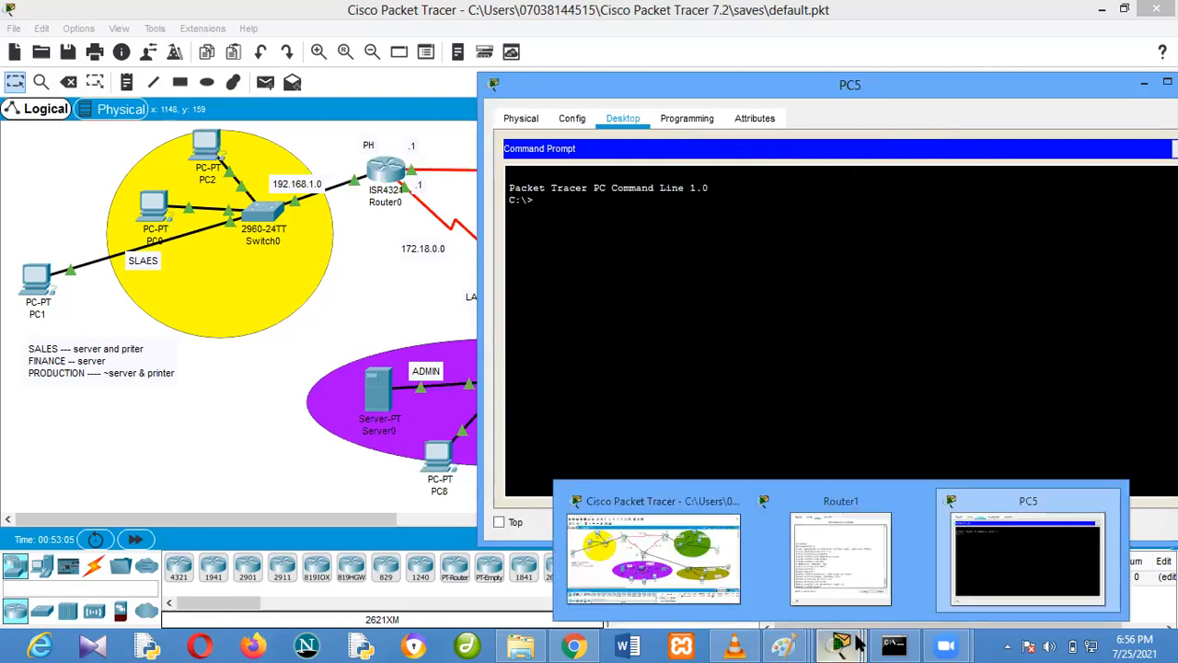
left_click(823, 584)
left_click(714, 263)
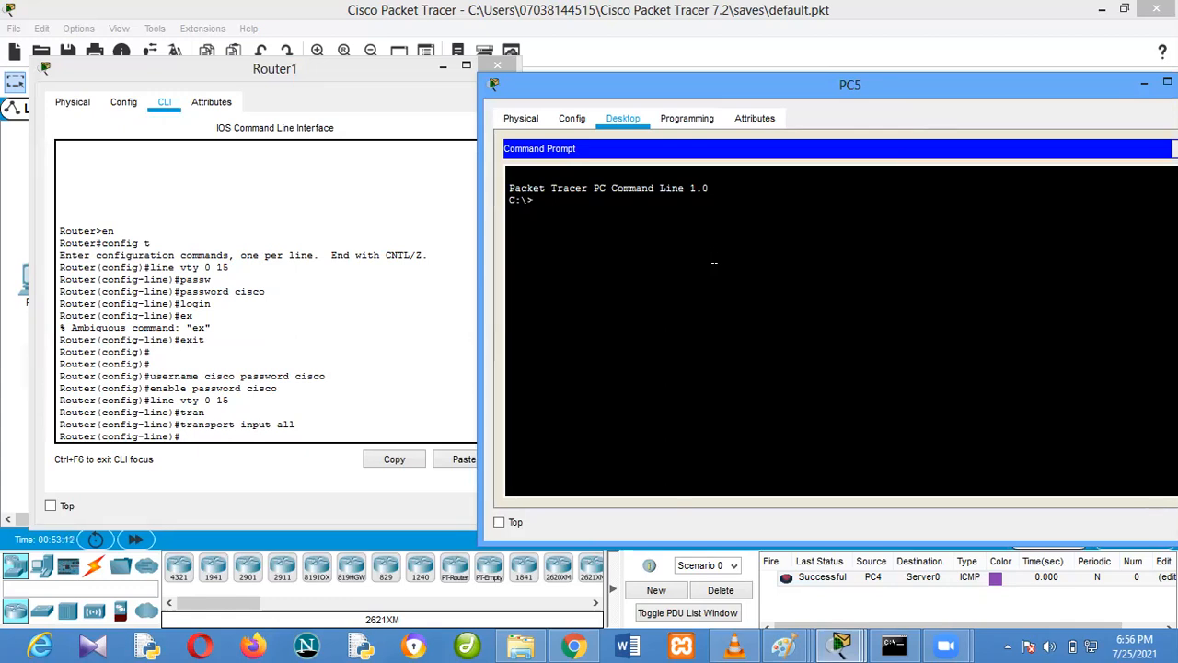
left_click(819, 68)
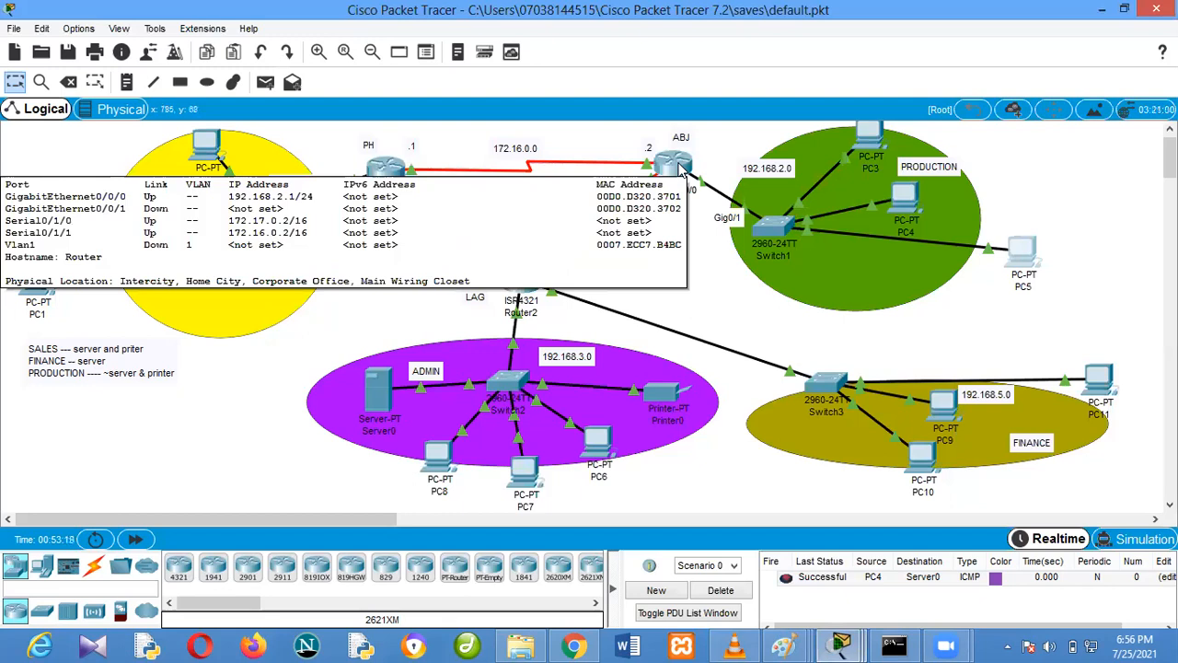
Start a Telnet connection from PC5's Command Prompt to Router1 at 192.168.2.1, with Router1's CLI open beside it
left_click(1022, 253)
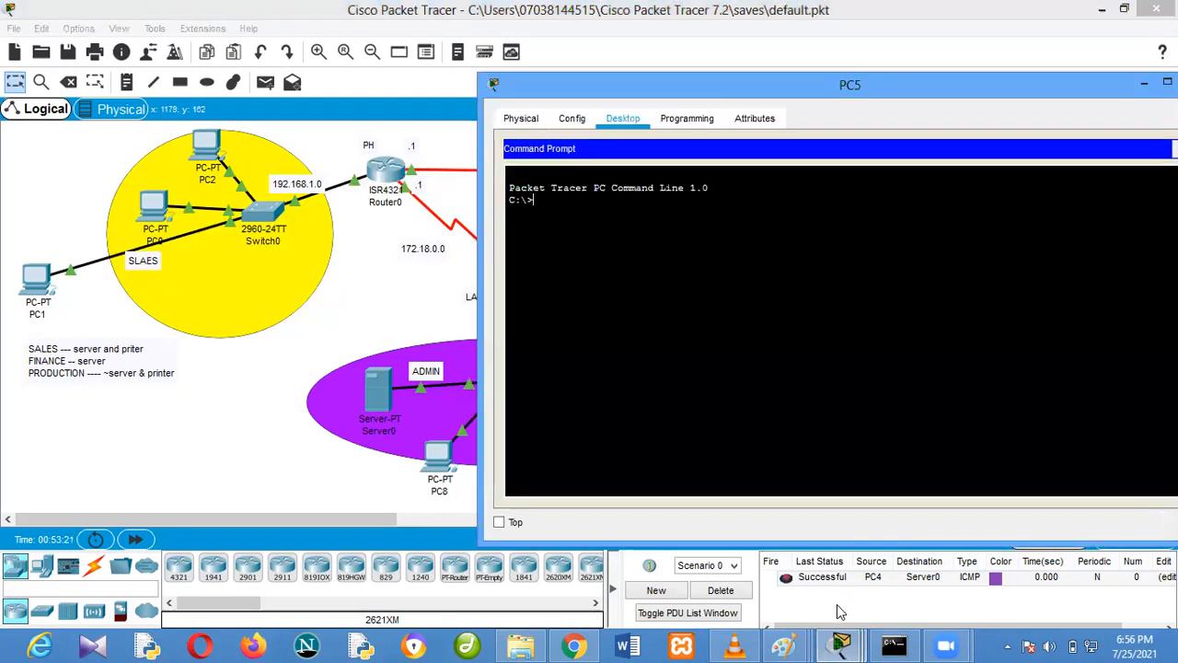
mouse_move(839, 644)
left_click(837, 553)
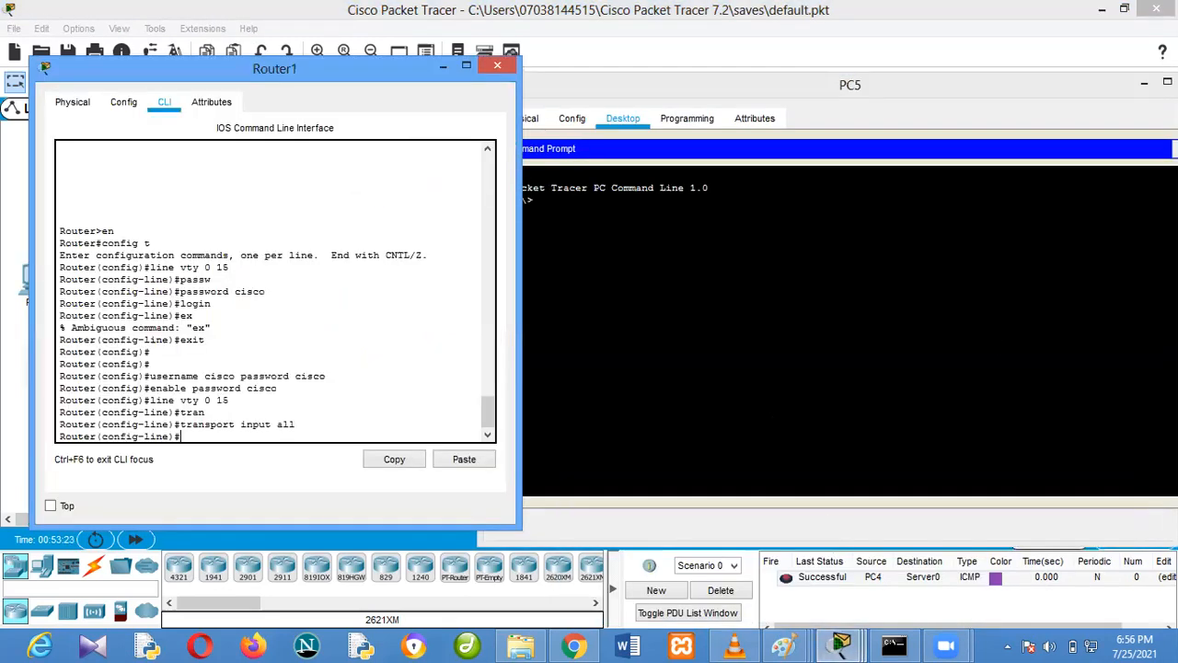
left_click(723, 292)
type("te")
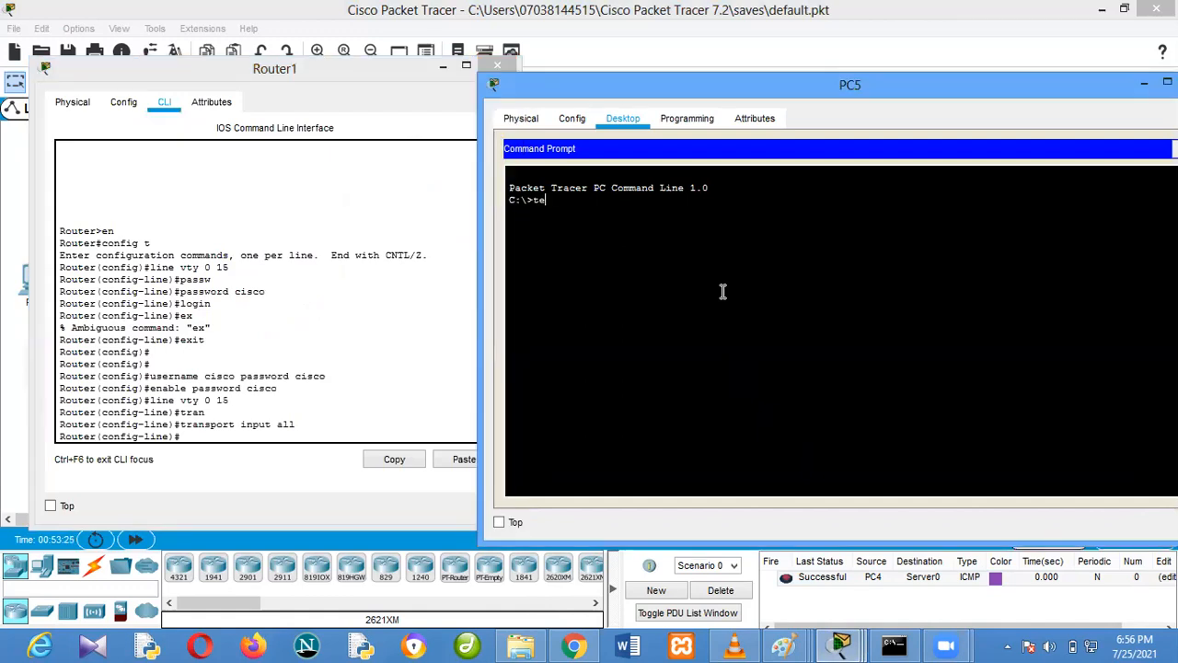
type("lnet 19")
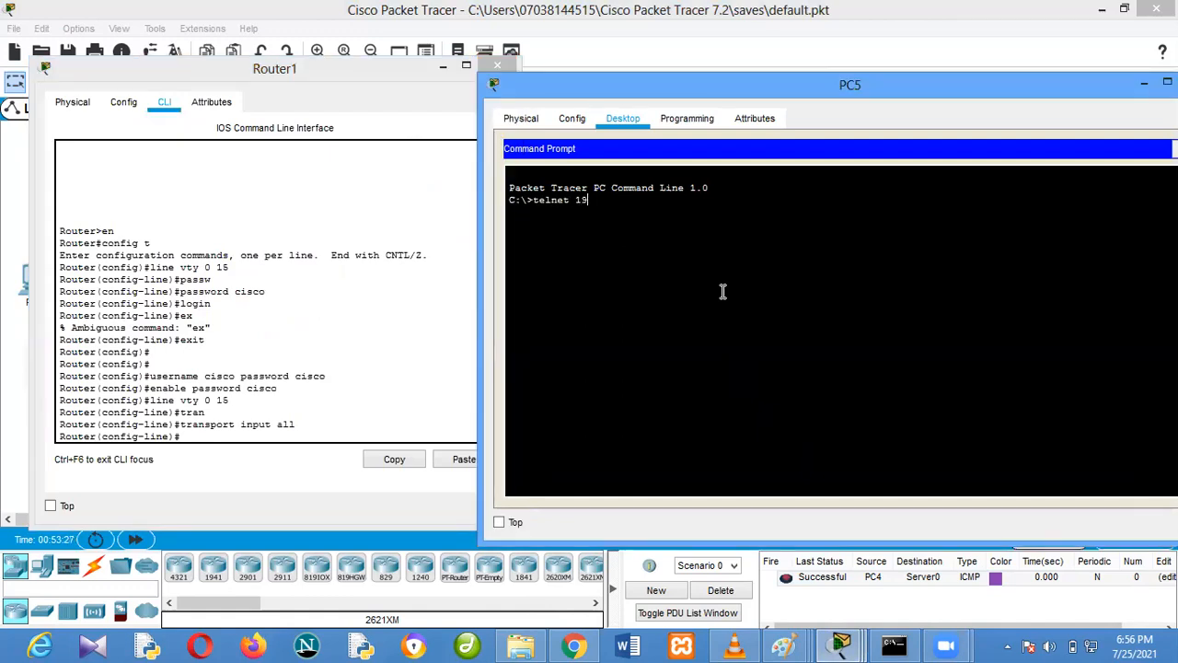
type("2.168.2.1")
key("Return")
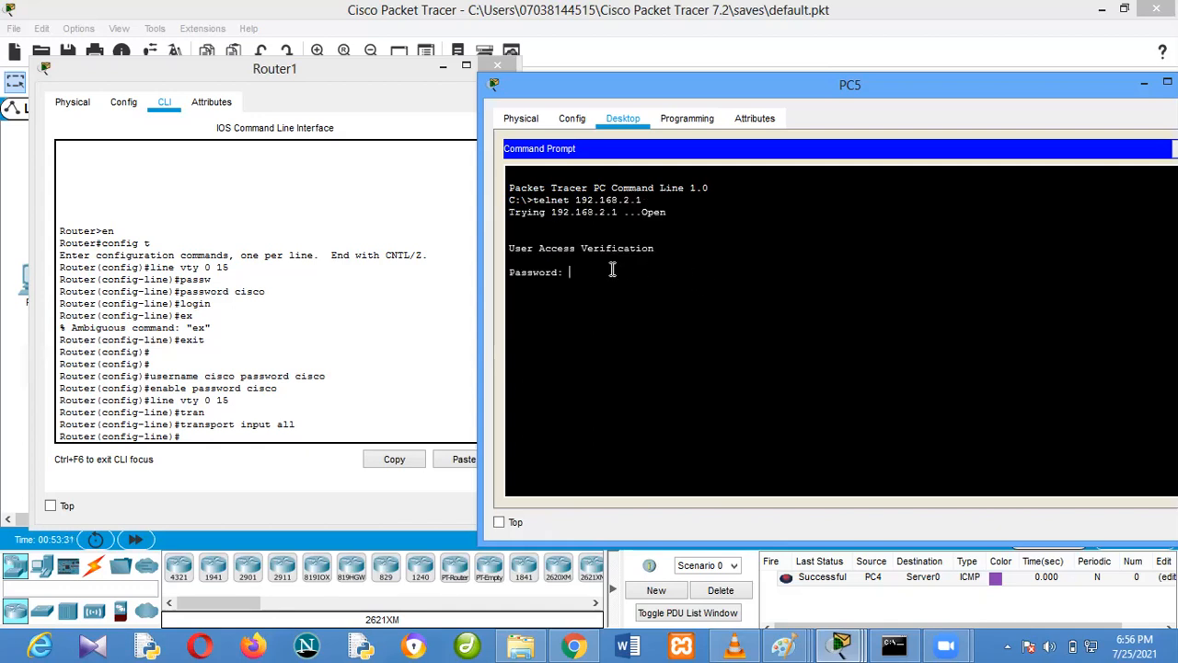
Enter the VTY login password in PC5's Telnet session, and enter privileged EXEC mode with the enable password
key("Return")
type("en")
key("Return")
Display Router1's running configuration through PC5's Telnet session with sh run and page through it
key("Return")
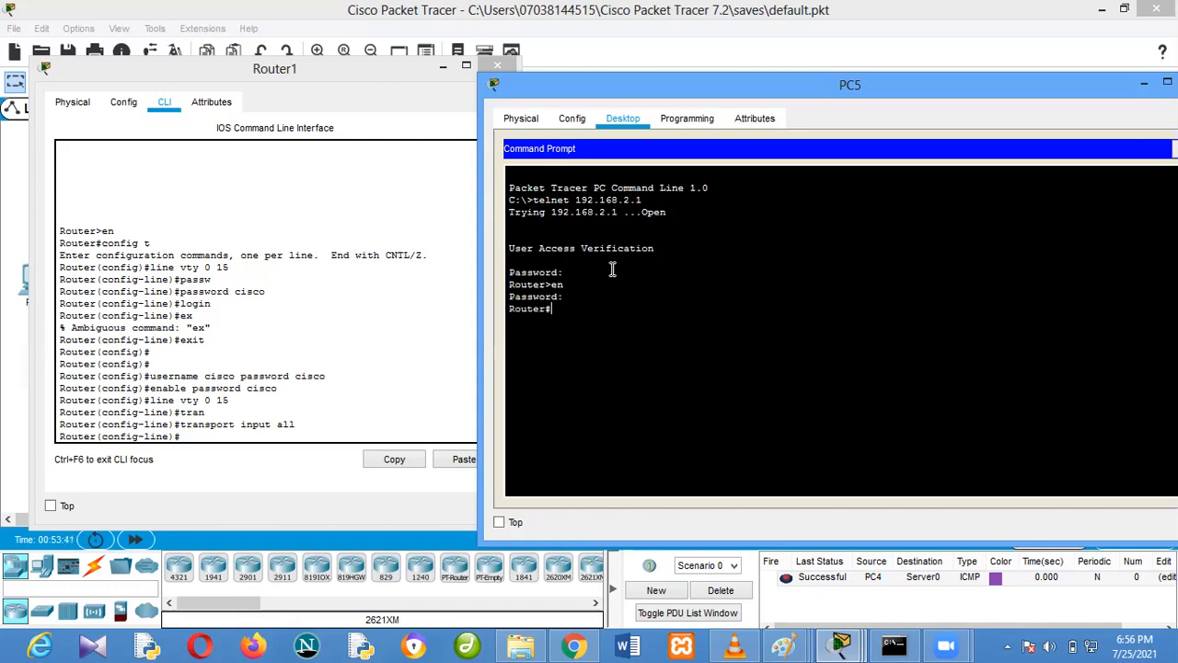
type("sh run")
key("Return")
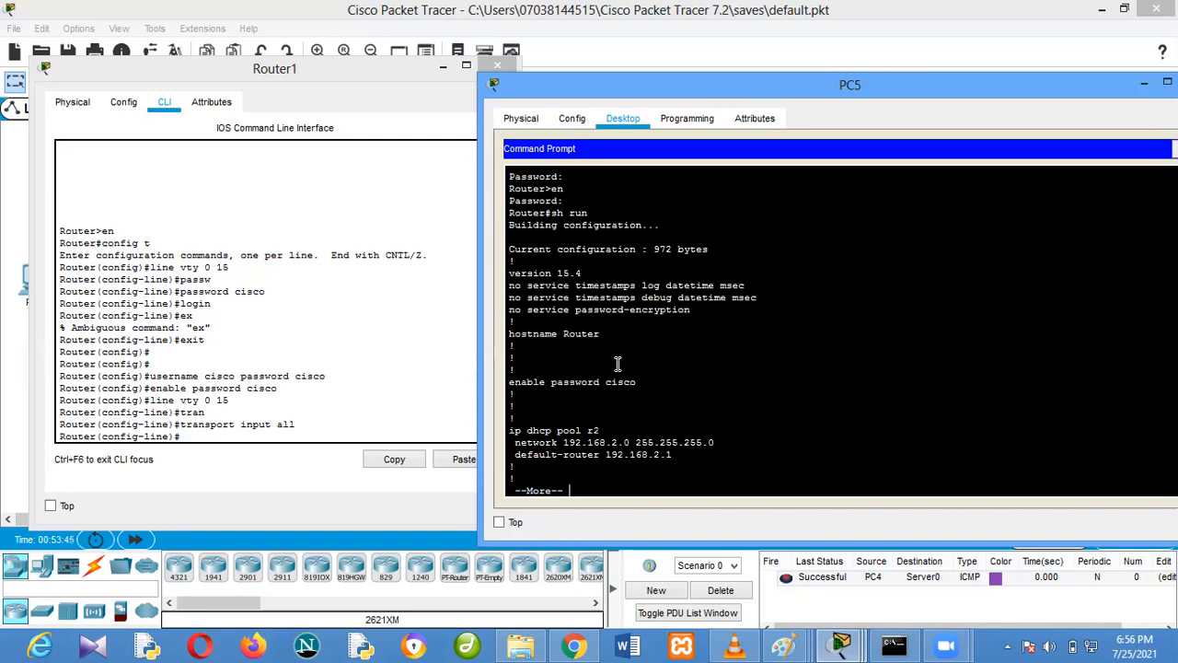
key("space")
key("space")
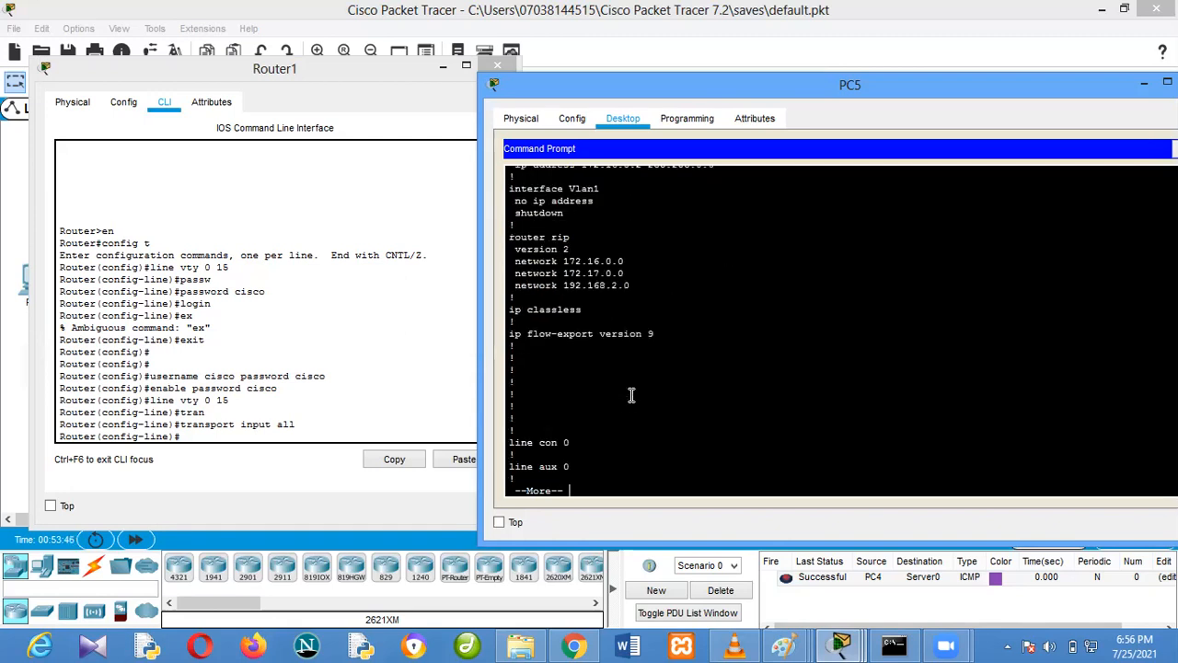
In Router1's CLI, exit line configuration, re-enter line vty 0 15 and require local user authentication with login local
left_click(406, 430)
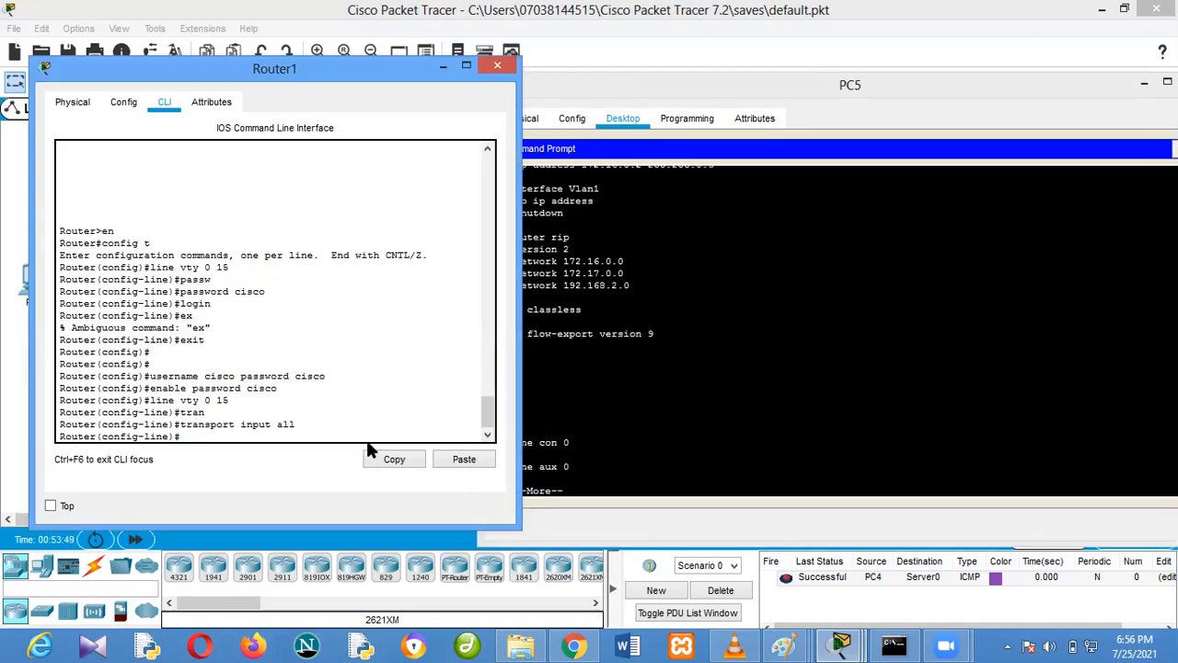
left_click(265, 290)
left_click_drag(184, 289, 181, 289)
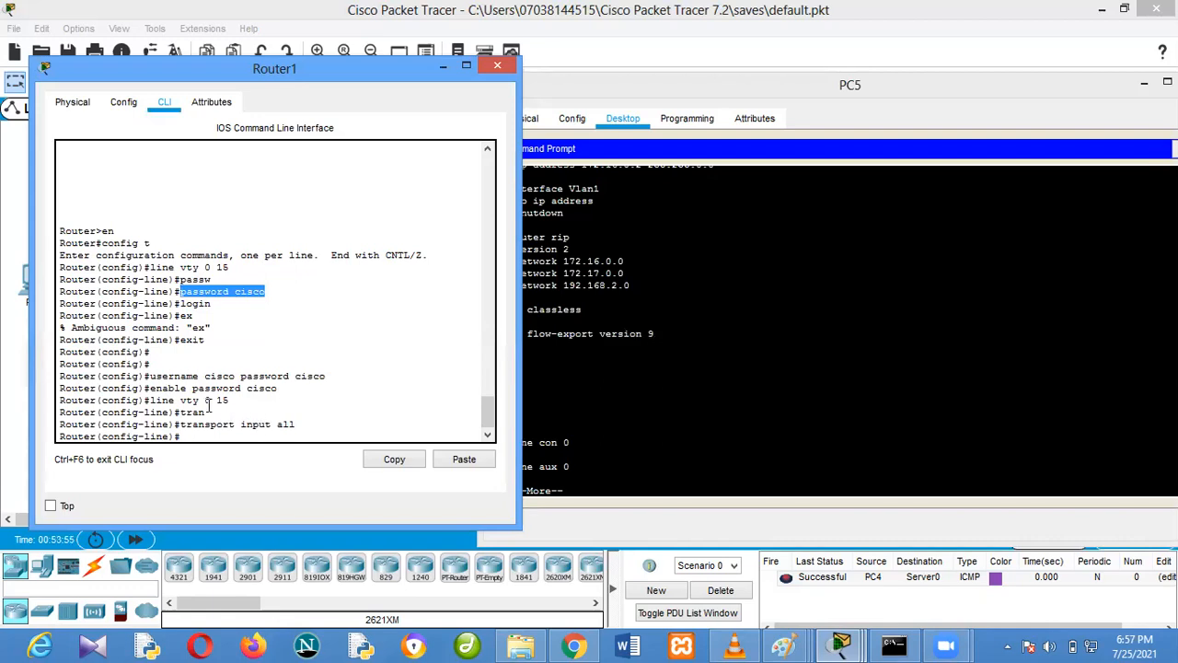
type("e")
type("xit")
key("Return")
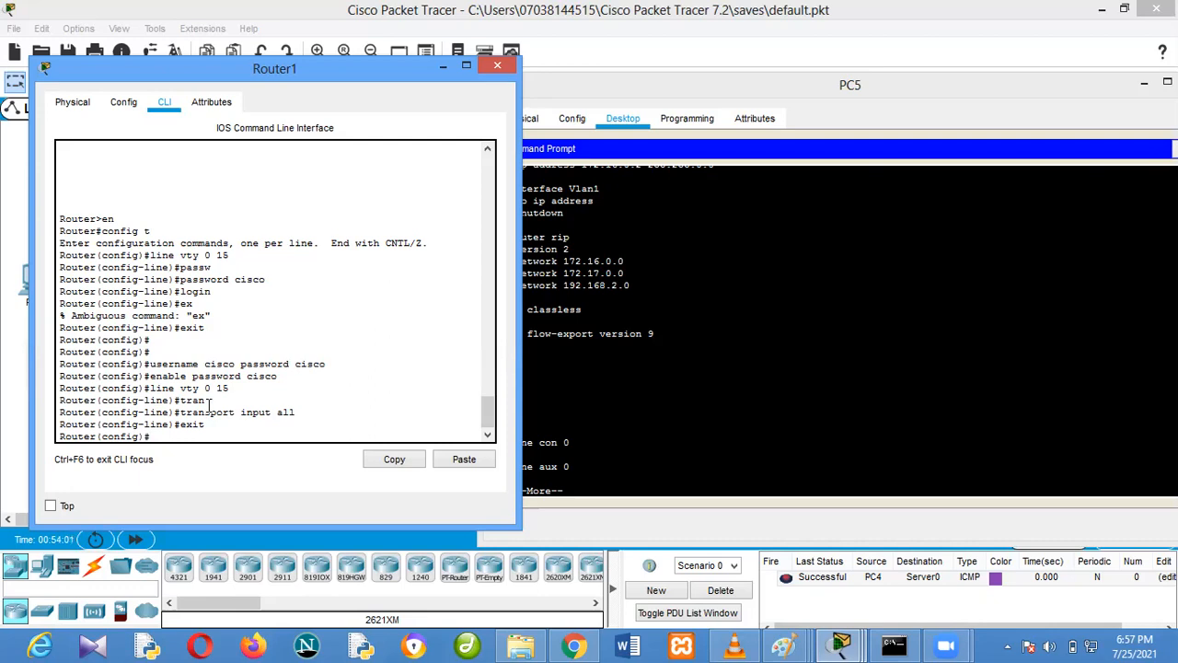
key("Up")
key("Up")
key("Up")
key("Return")
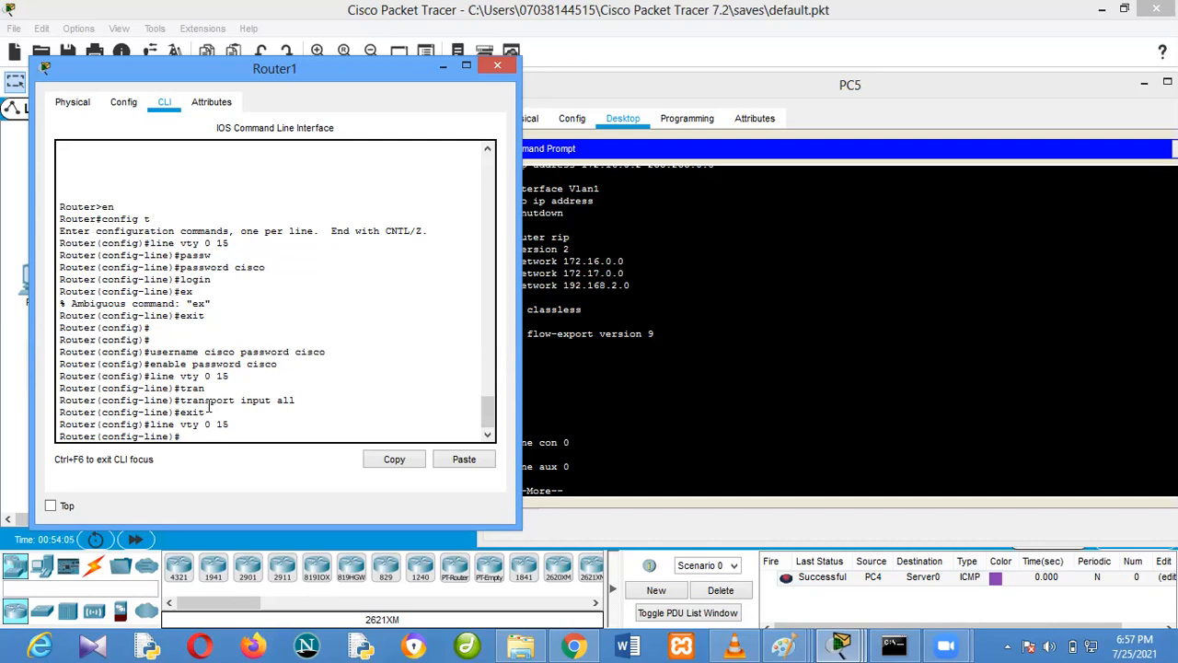
type("login local")
key("Return")
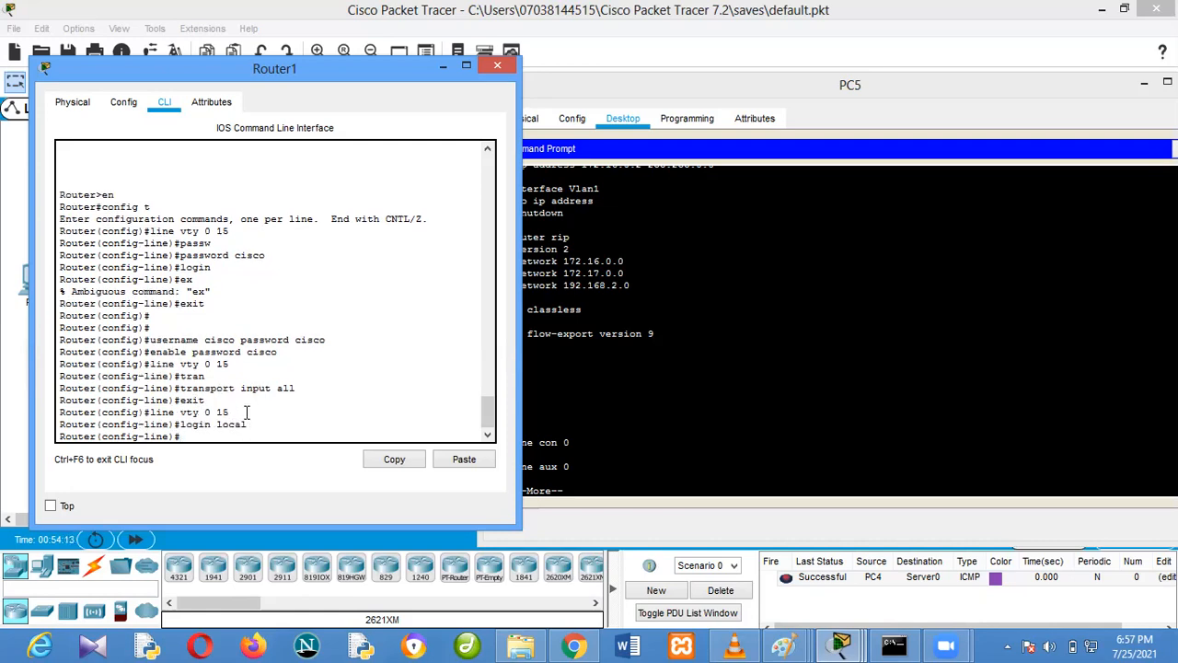
Compare Router1's local username command with the password-only login in PC5's session, and quit the paged configuration listing
left_click_drag(325, 340, 144, 340)
left_click(631, 285)
scroll(780, 288, "up", 15)
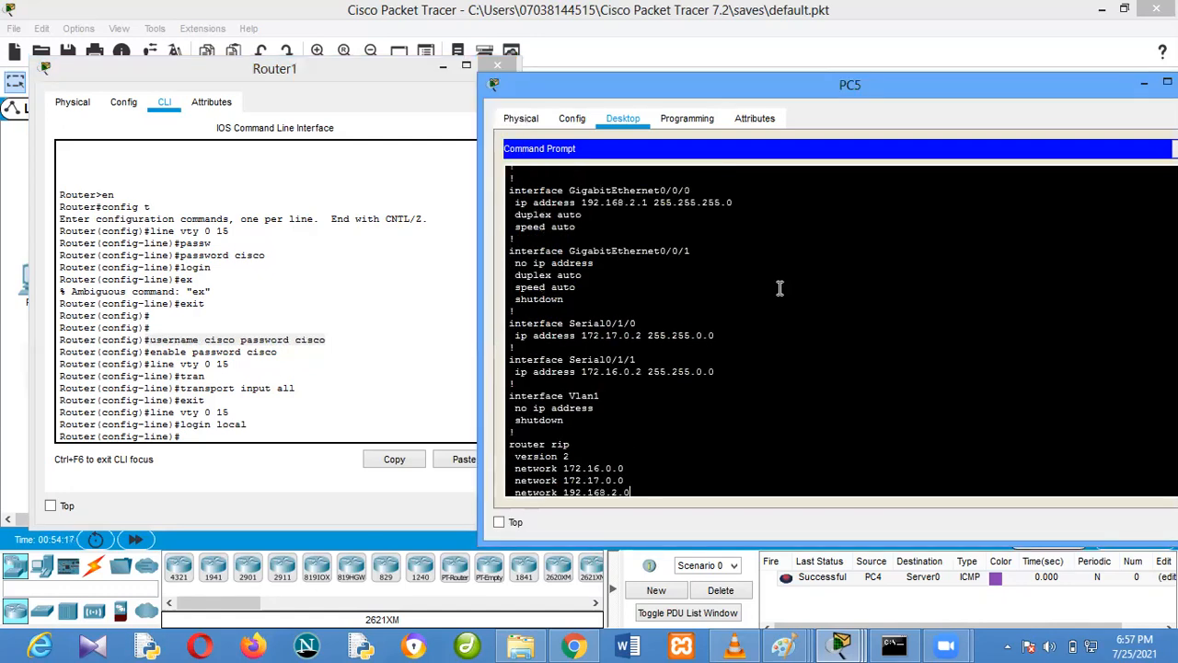
scroll(601, 290, "up", 1)
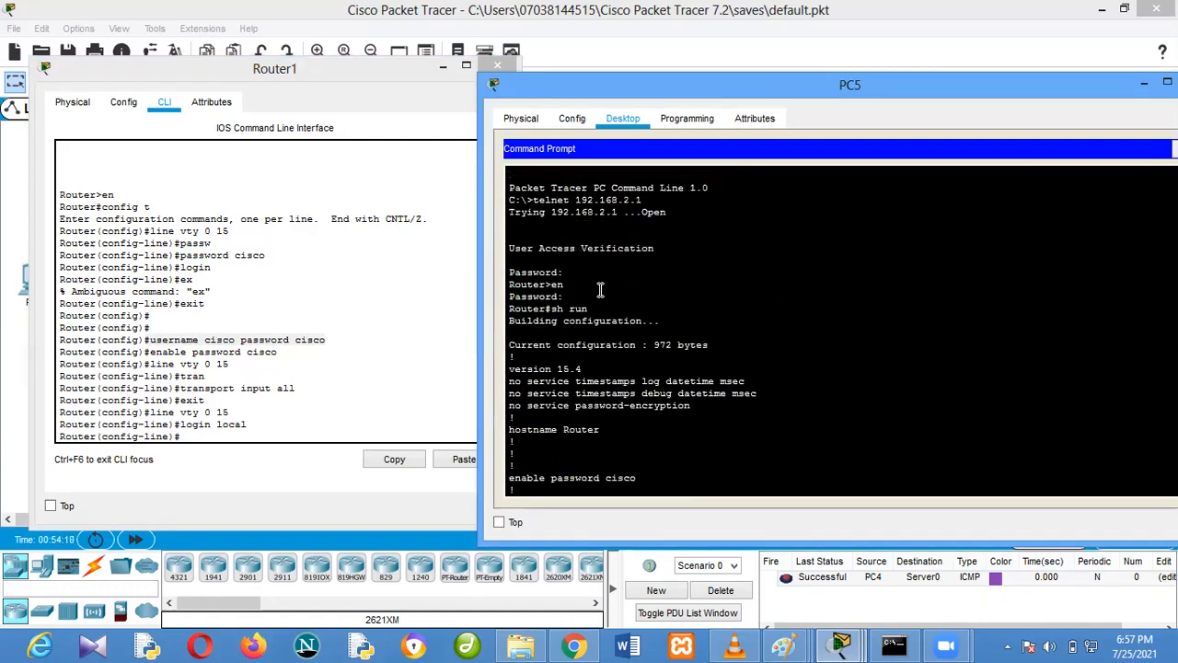
left_click_drag(569, 272, 508, 273)
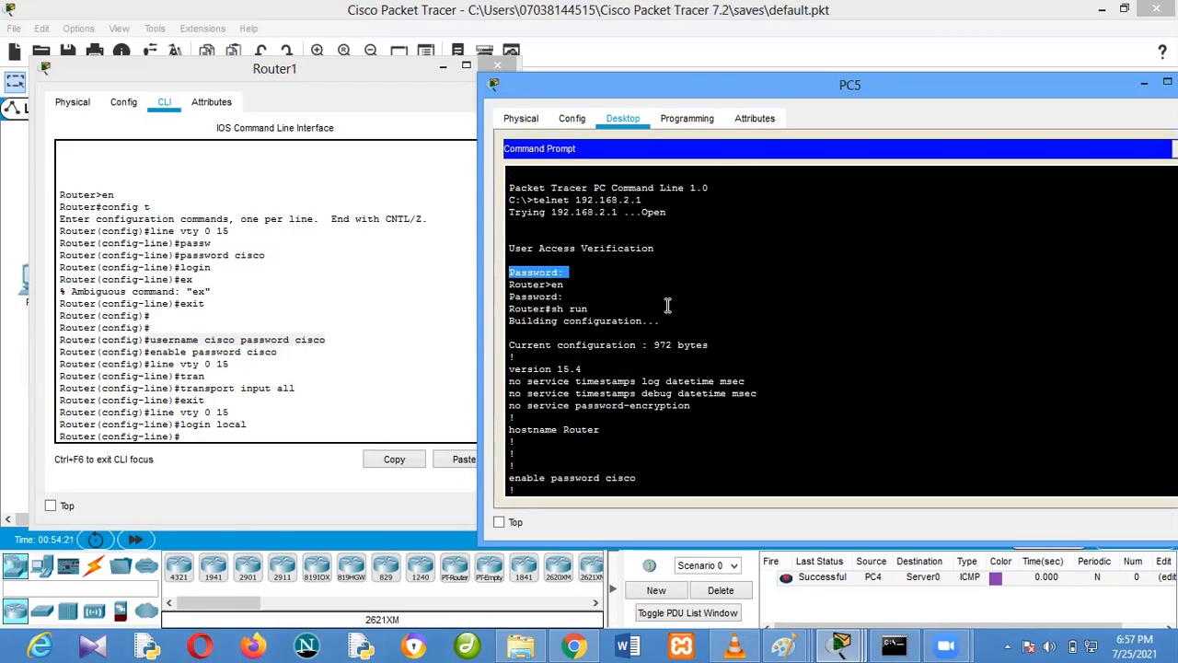
scroll(670, 306, "down", 15)
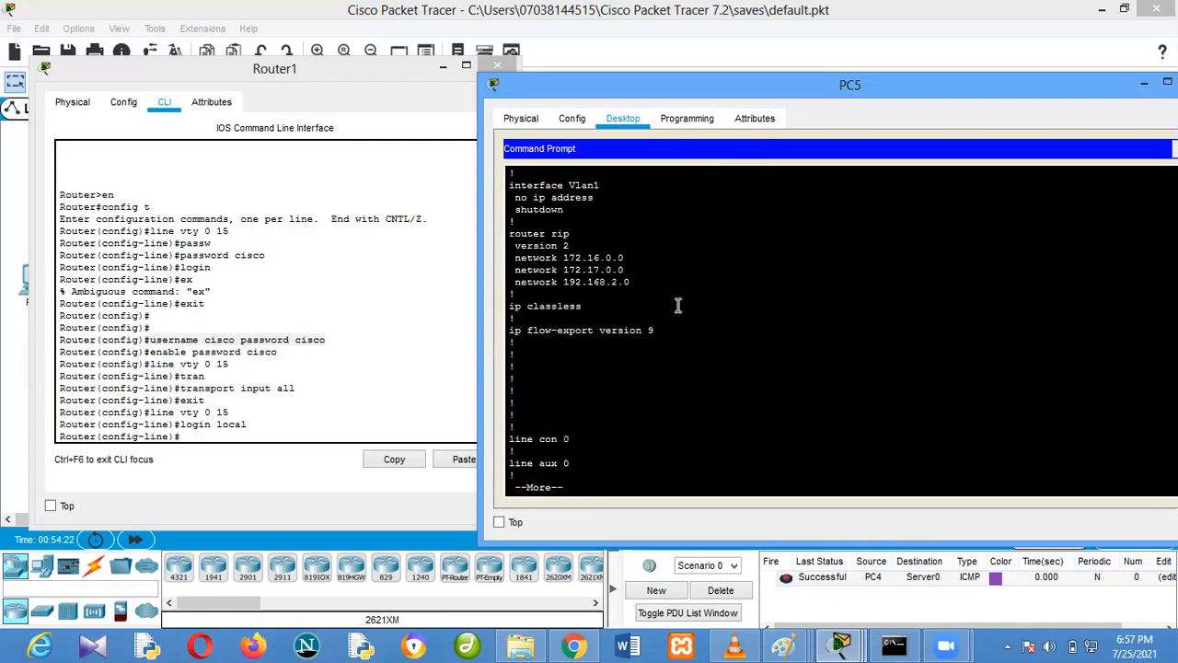
type("q")
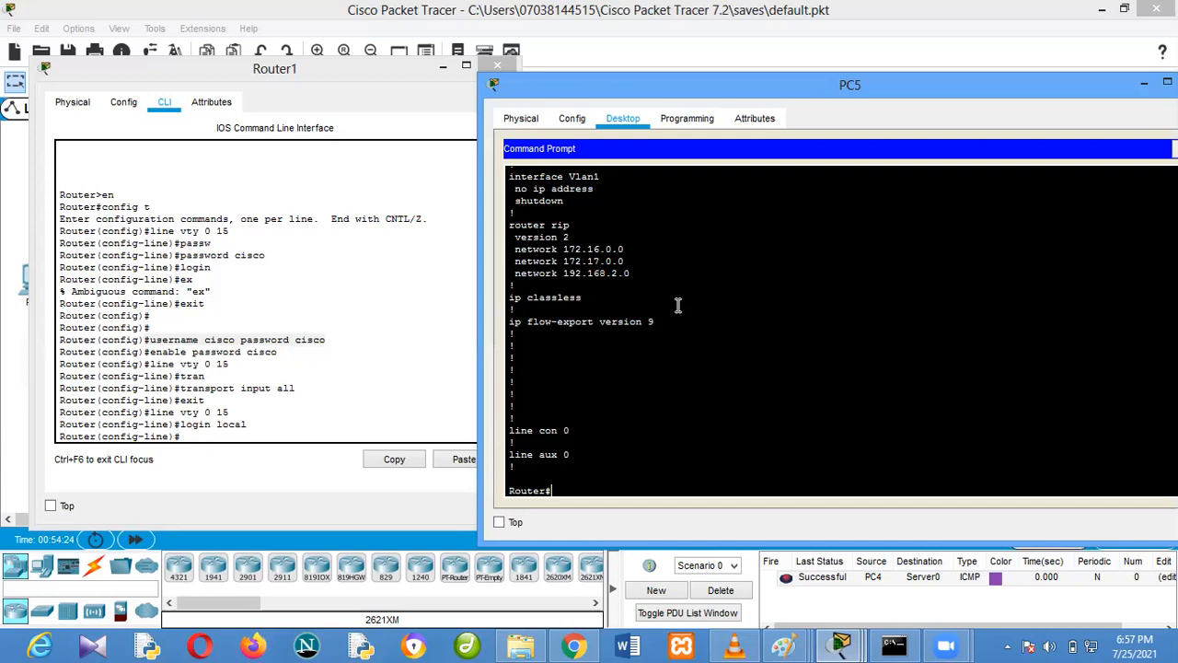
type("exit")
Exit PC5's Telnet session and reconnect to Router1 with telnet 192.168.2.1
key("Return")
key("Up")
key("Return")
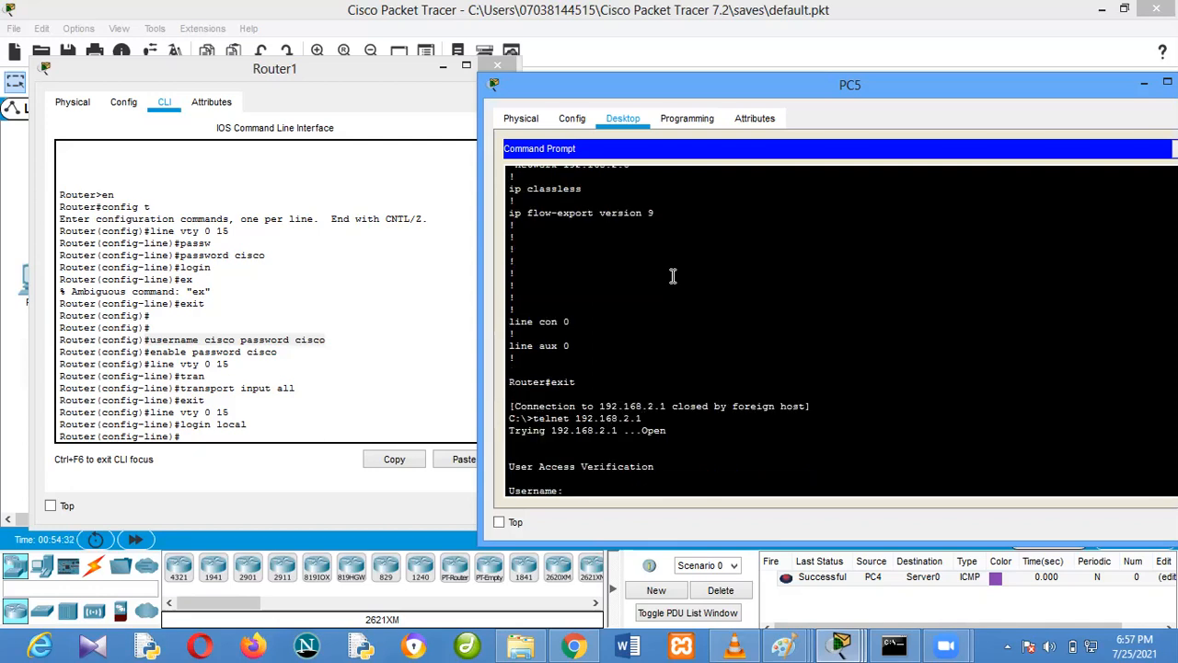
Log in to PC5's Telnet session with the local username and password, and request privileged mode with the enable password
type("cisco")
key("Return")
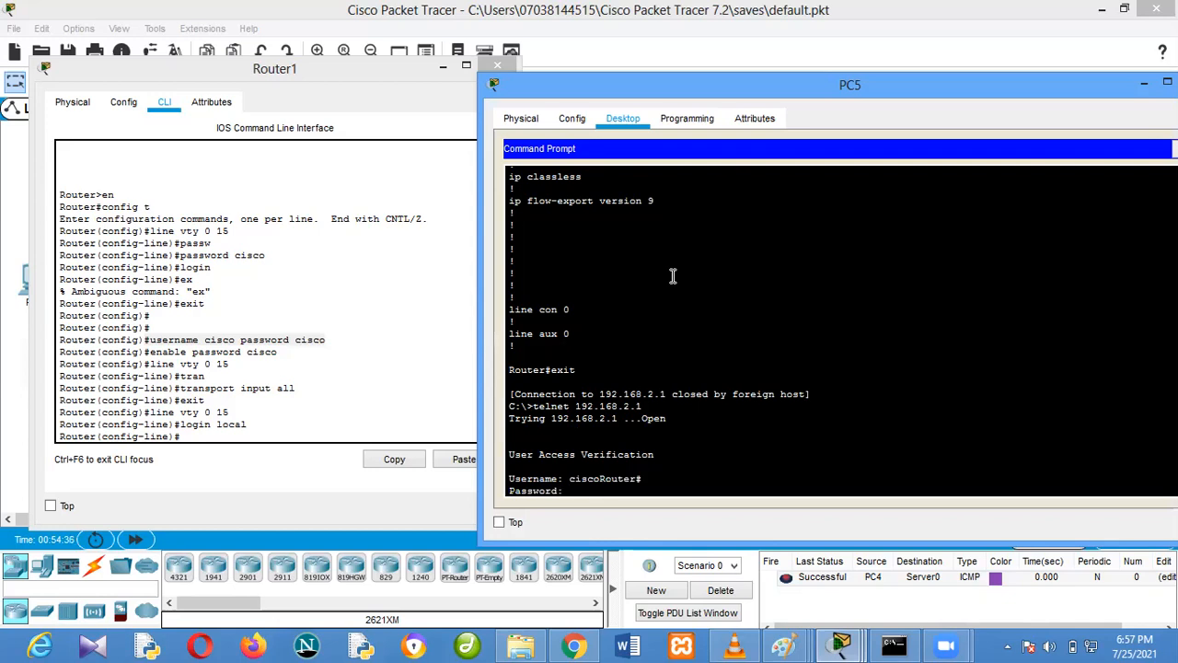
key("Return")
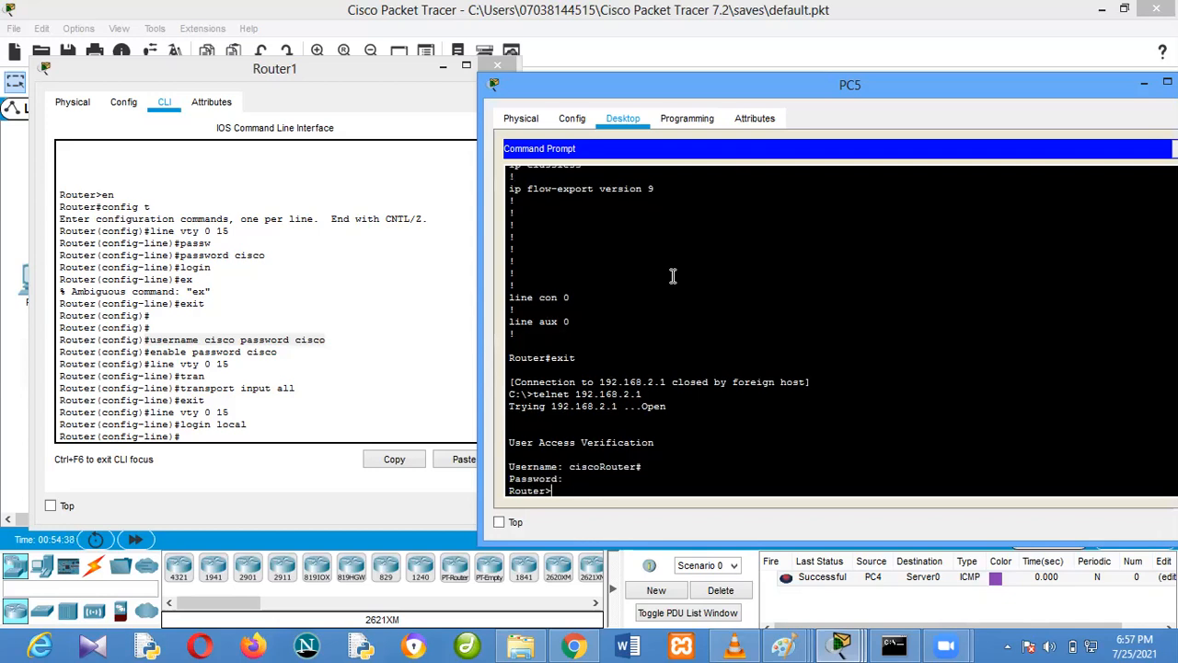
type("en")
key("Return")
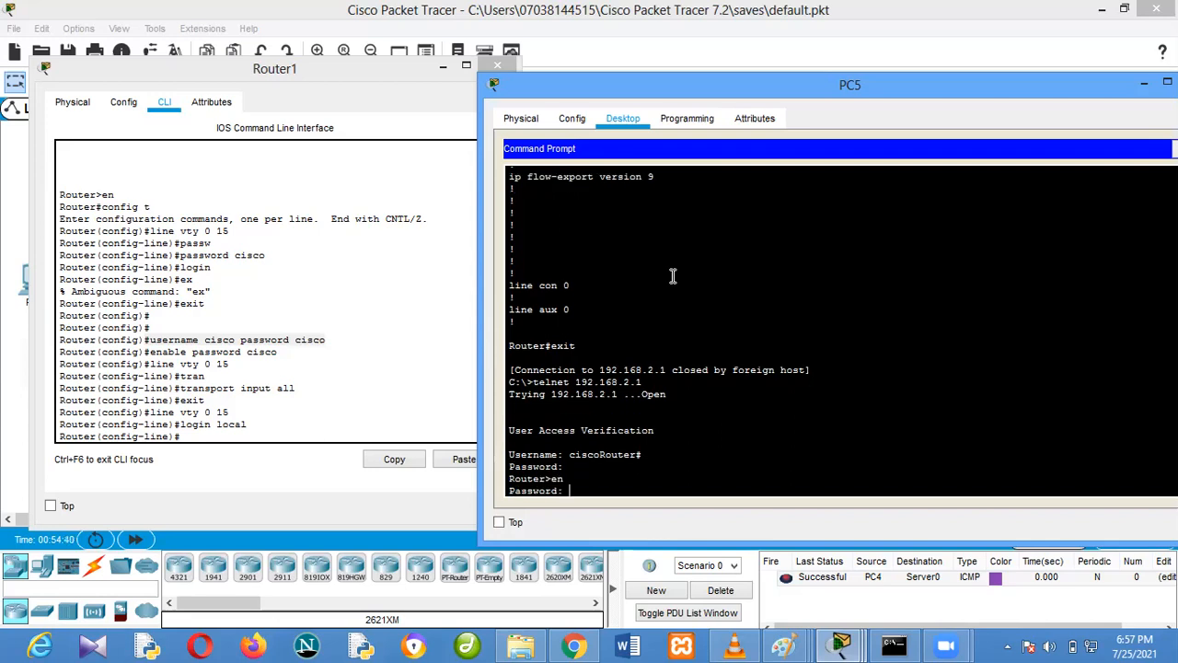
key("Return")
Highlight login local in Router1's CLI, put PC5's window away, and replace PC4's Web Browser with its Command Prompt
left_click_drag(254, 424, 173, 428)
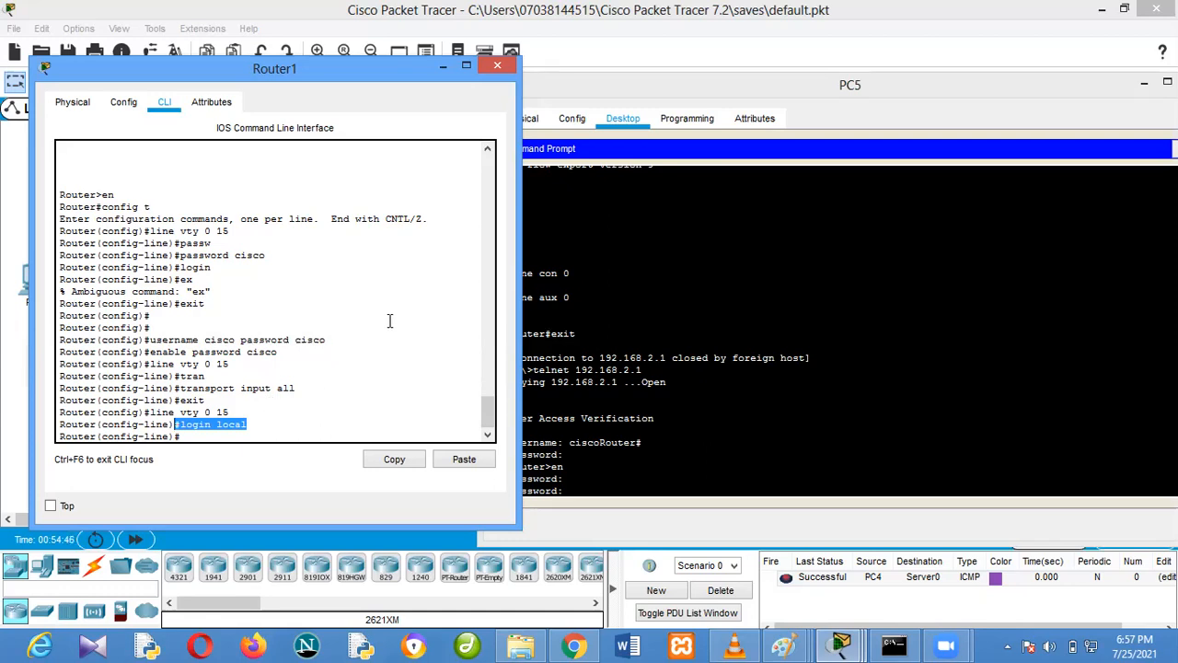
left_click(623, 404)
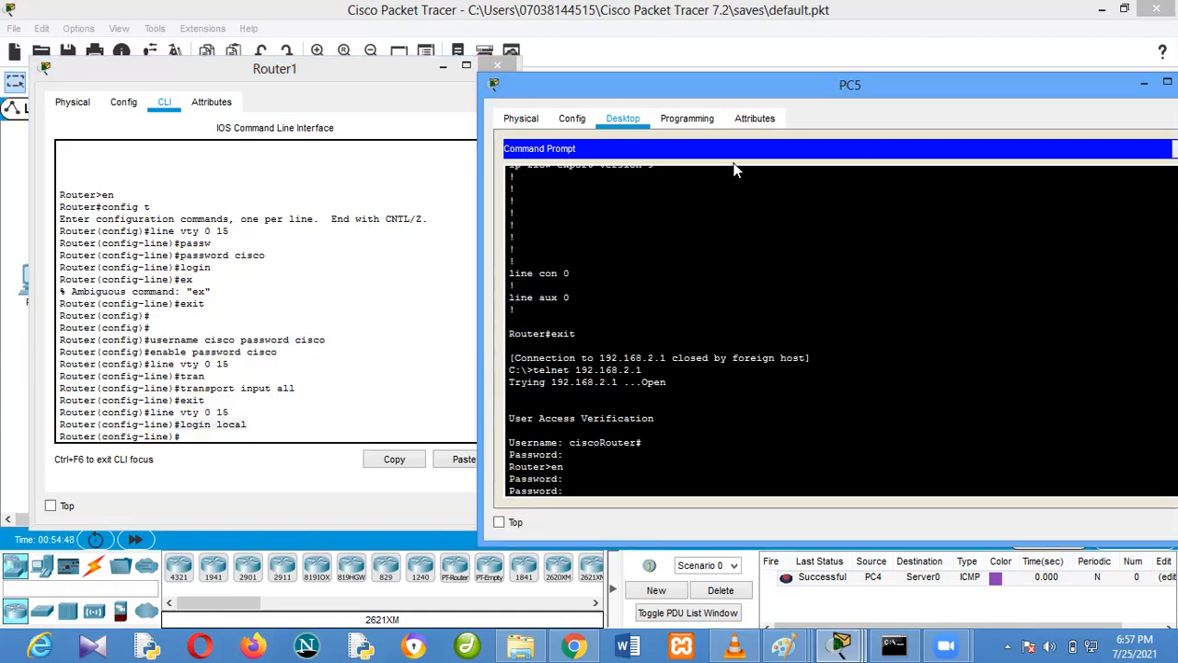
left_click_drag(1060, 83, 904, 87)
left_click(1044, 88)
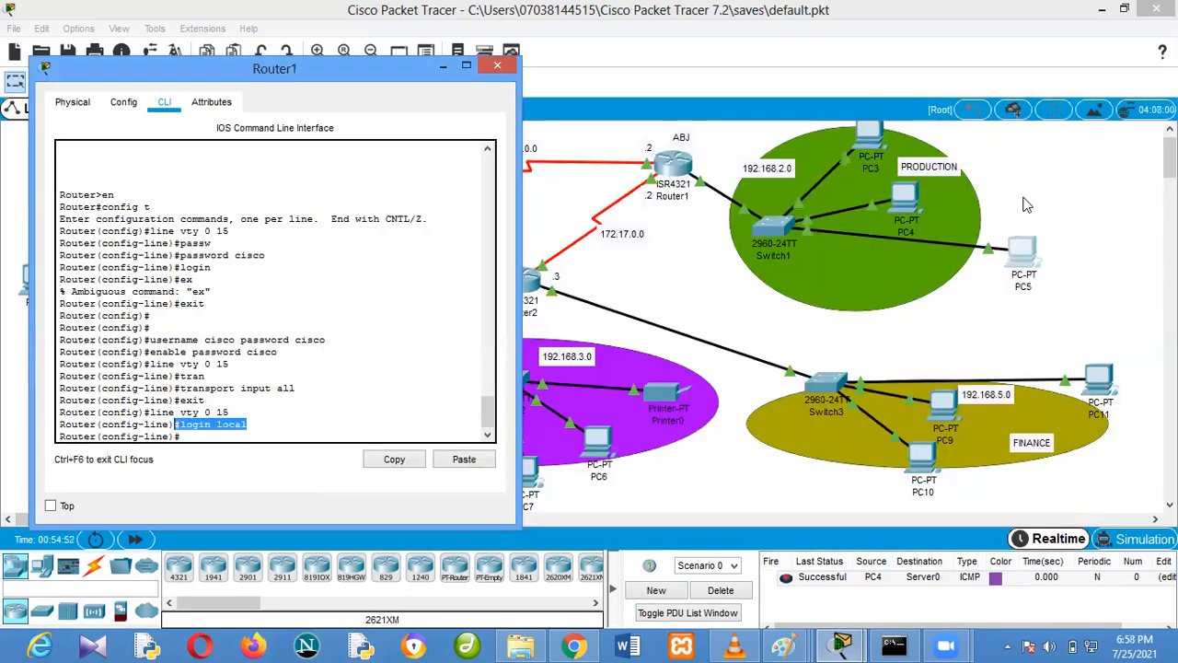
left_click(910, 210)
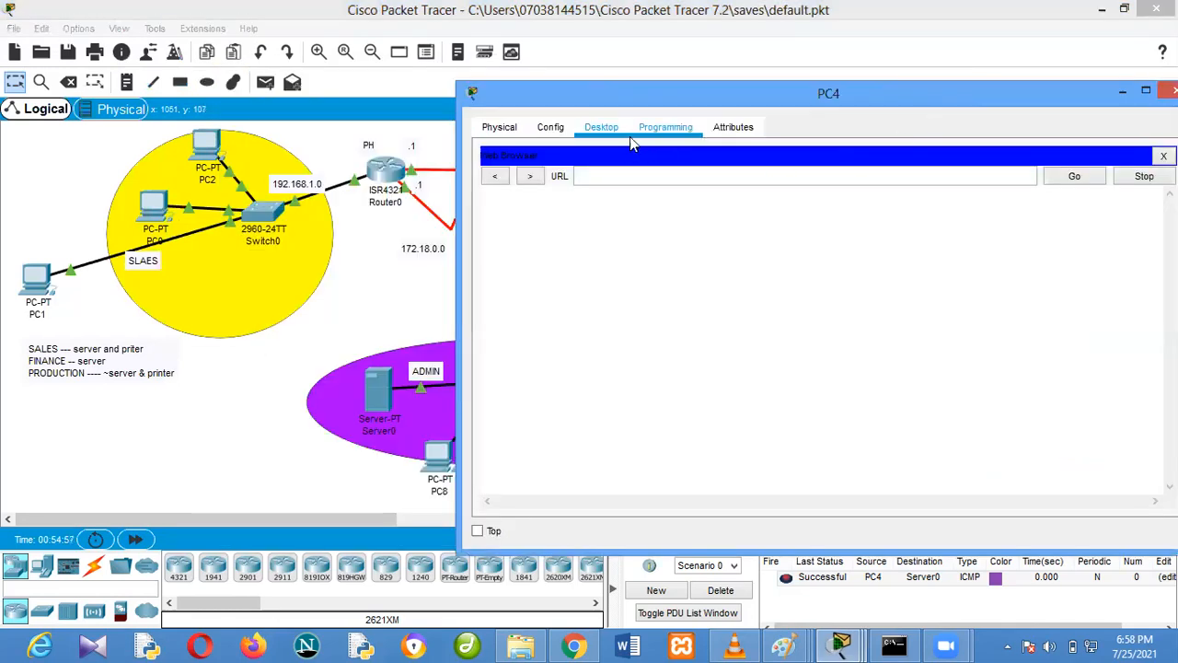
left_click(1163, 156)
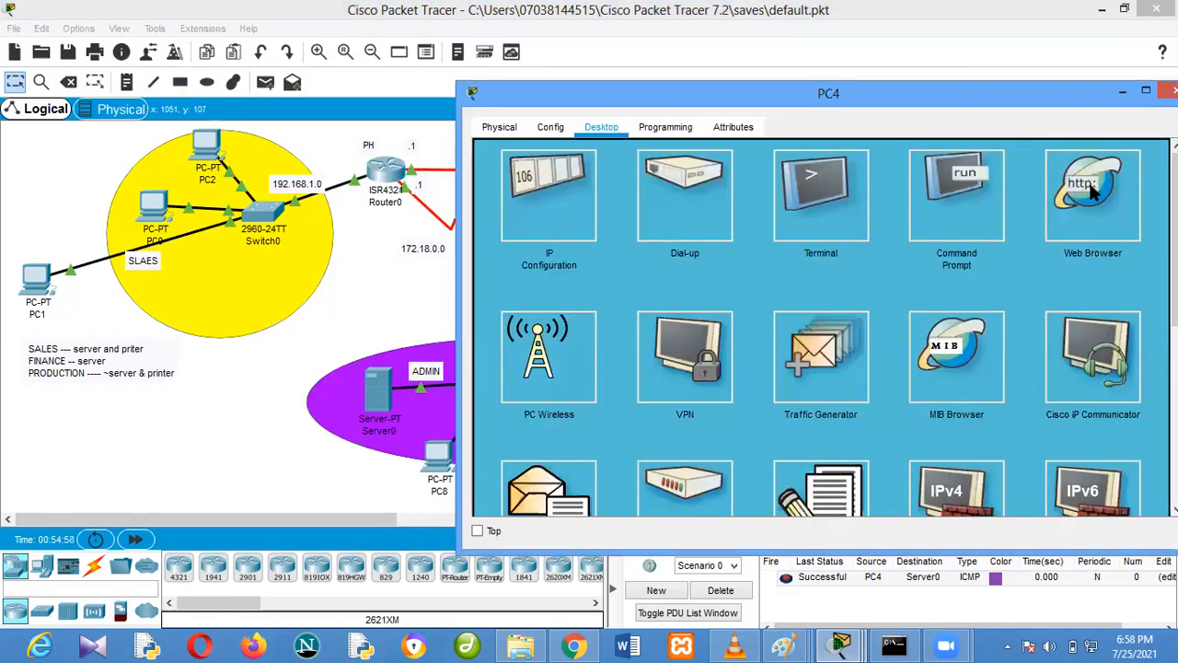
left_click(969, 203)
Try to telnet from PC4's Command Prompt to 192.168.2.21
type("tem")
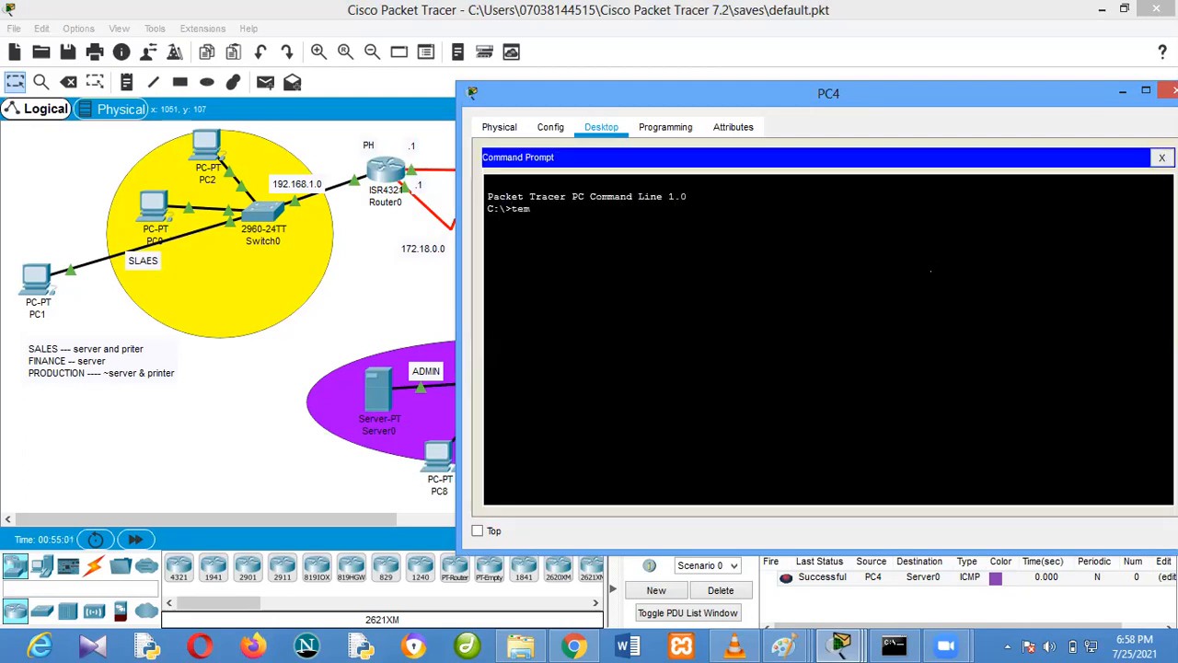
key("BackSpace")
type("lnetb")
key("BackSpace")
type("192.168.2.21")
key("Return")
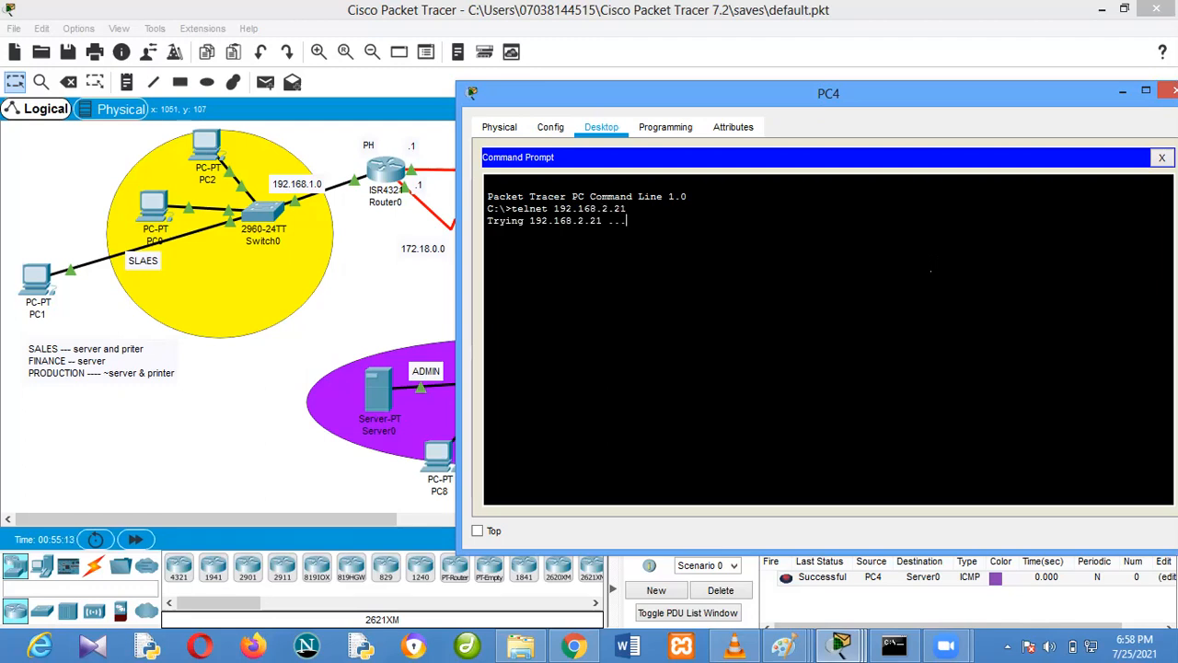
Correct PC4's Telnet command to connect to Router1 at 192.168.2.1
key("Up")
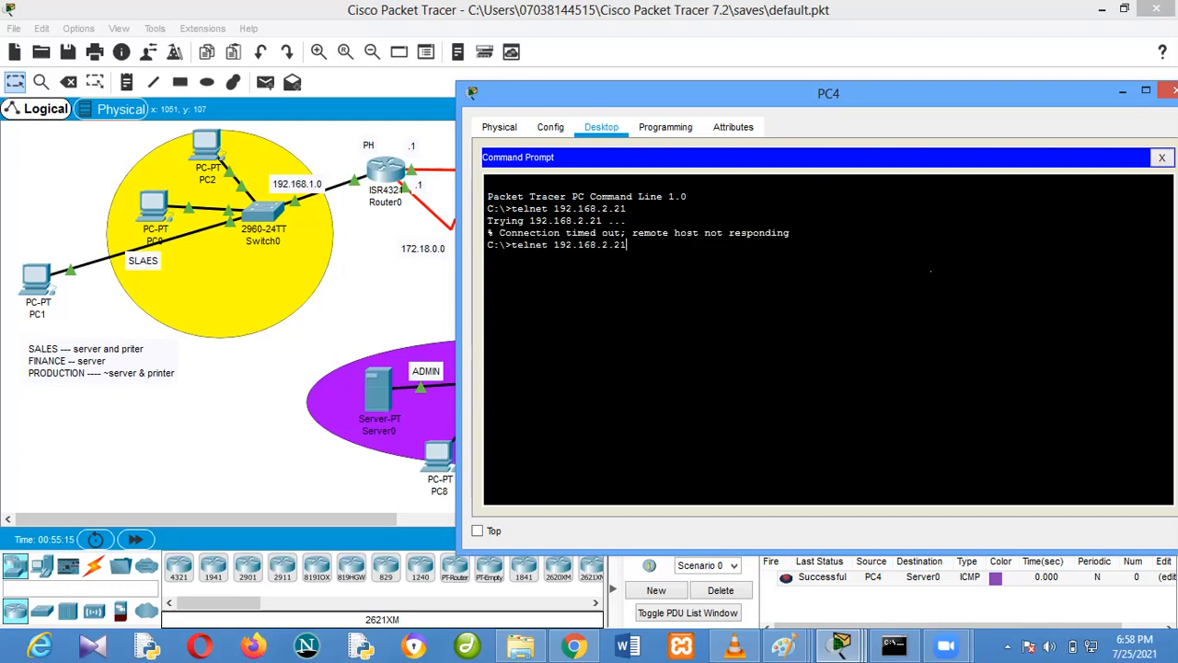
key("BackSpace")
key("Return")
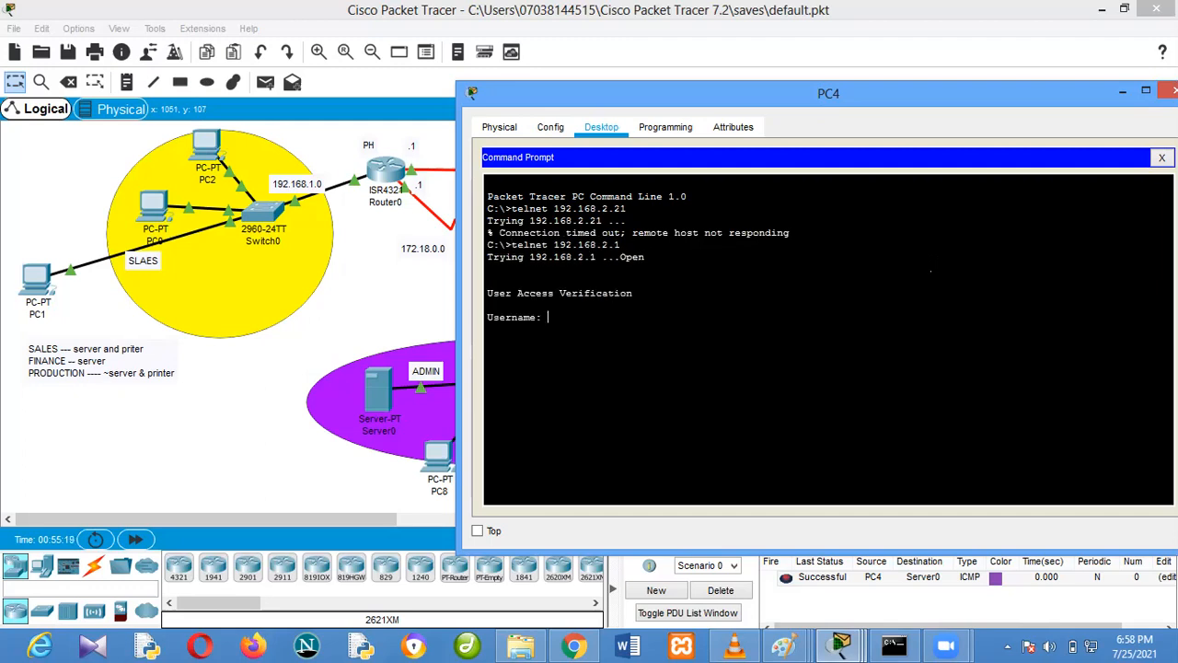
Log in to Router1 from PC4 with the local username and password, and enter privileged mode with the enable password
type("cisco")
key("Return")
key("Return")
type("en")
key("Return")
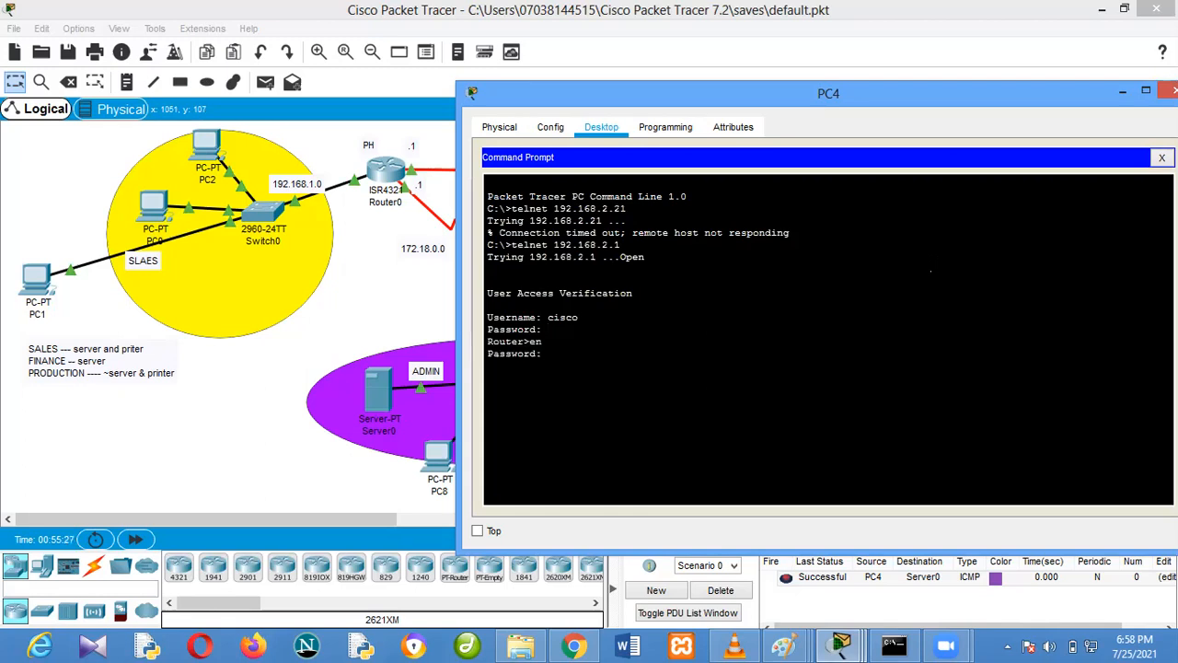
key("Return")
key("Return")
Return to the network topology and slightly reposition Server0 and PC8 within the ADMIN area
left_click(448, 305)
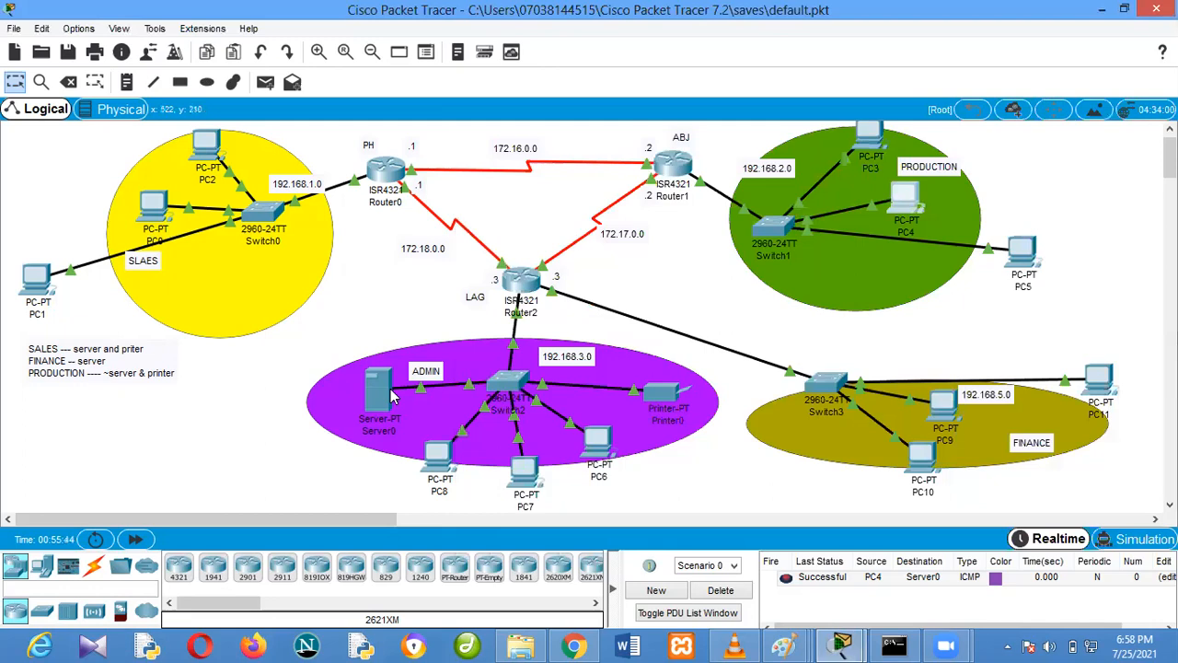
mouse_move(374, 396)
left_mouse_down()
mouse_move(339, 398)
mouse_move(353, 396)
left_mouse_up()
left_click_drag(439, 456, 436, 453)
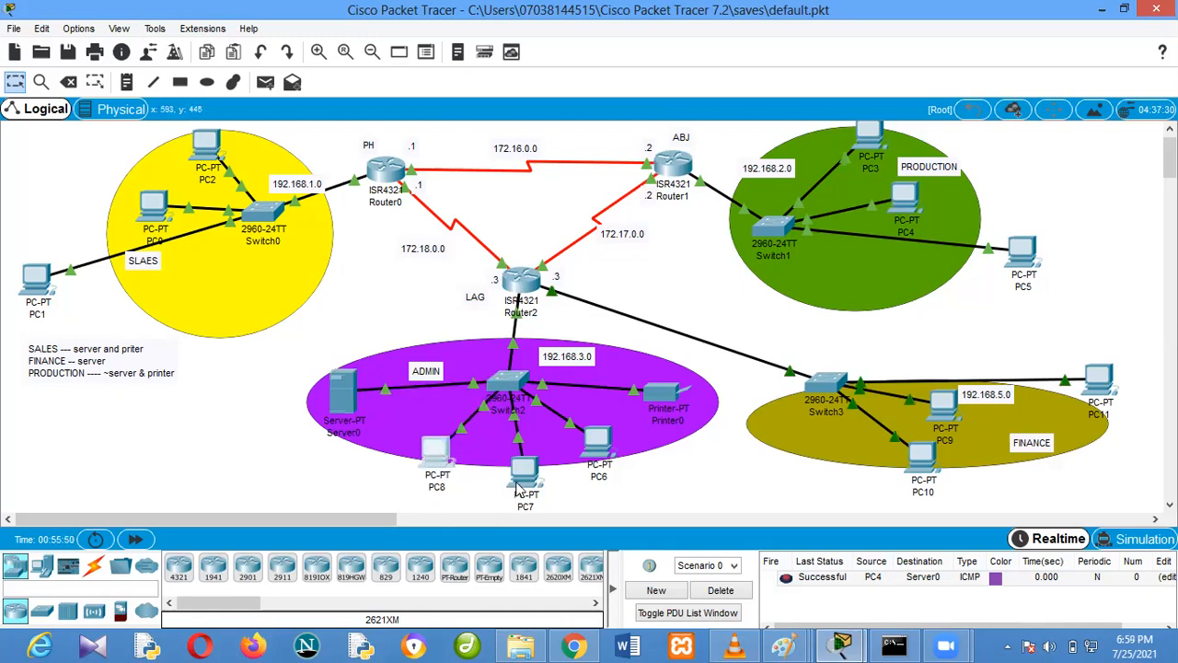
mouse_move(351, 397)
left_mouse_down()
mouse_move(365, 387)
mouse_move(361, 398)
left_mouse_up()
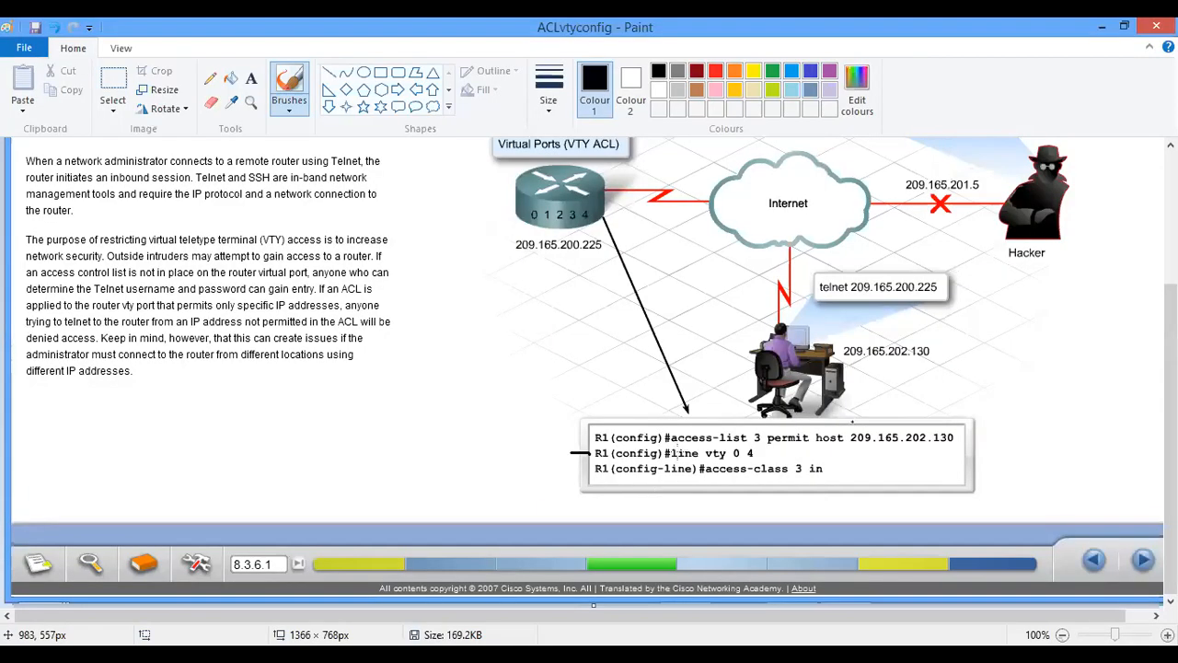
Underline the "line vty 0 4" command in the router configuration example with a black brush stroke
left_click_drag(670, 463, 752, 462)
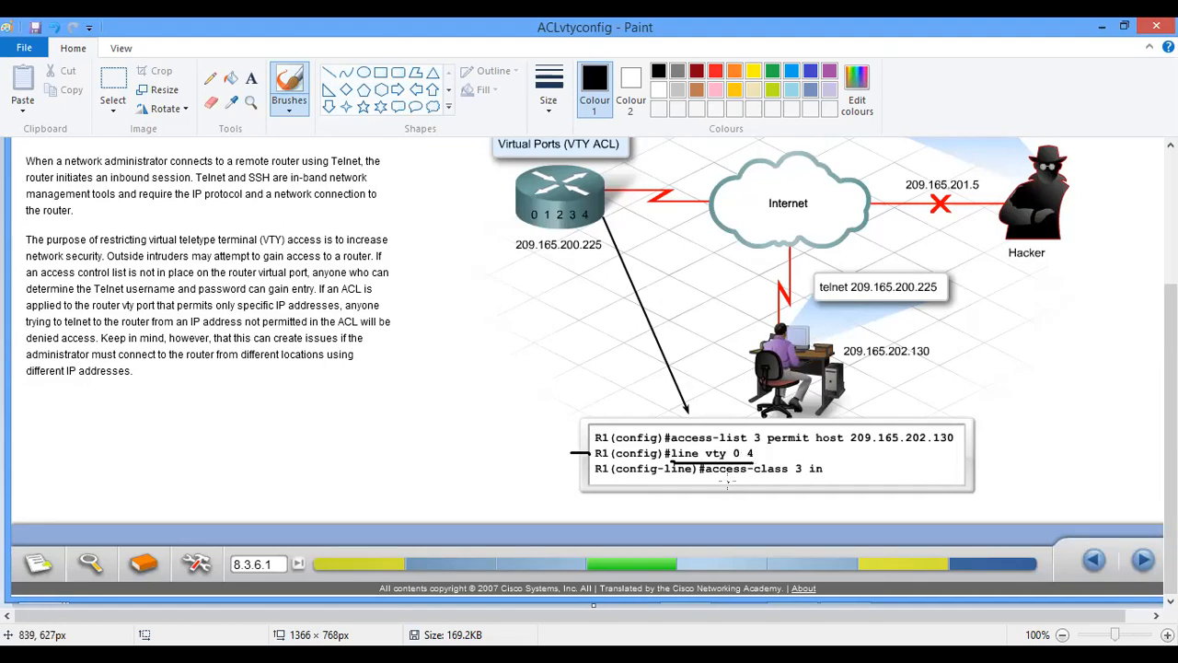
Underline the "Configure Router VTY Access" heading of section 8.3.6 with a black brush stroke
scroll(726, 484, "up", 3)
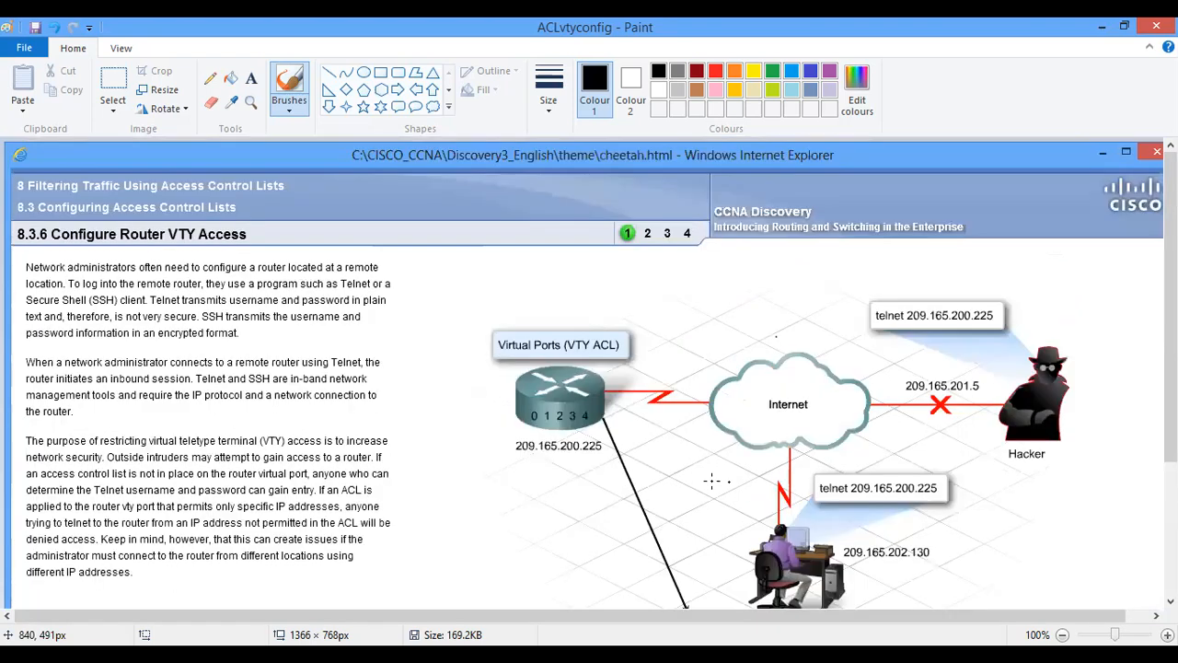
scroll(713, 479, "down", 2)
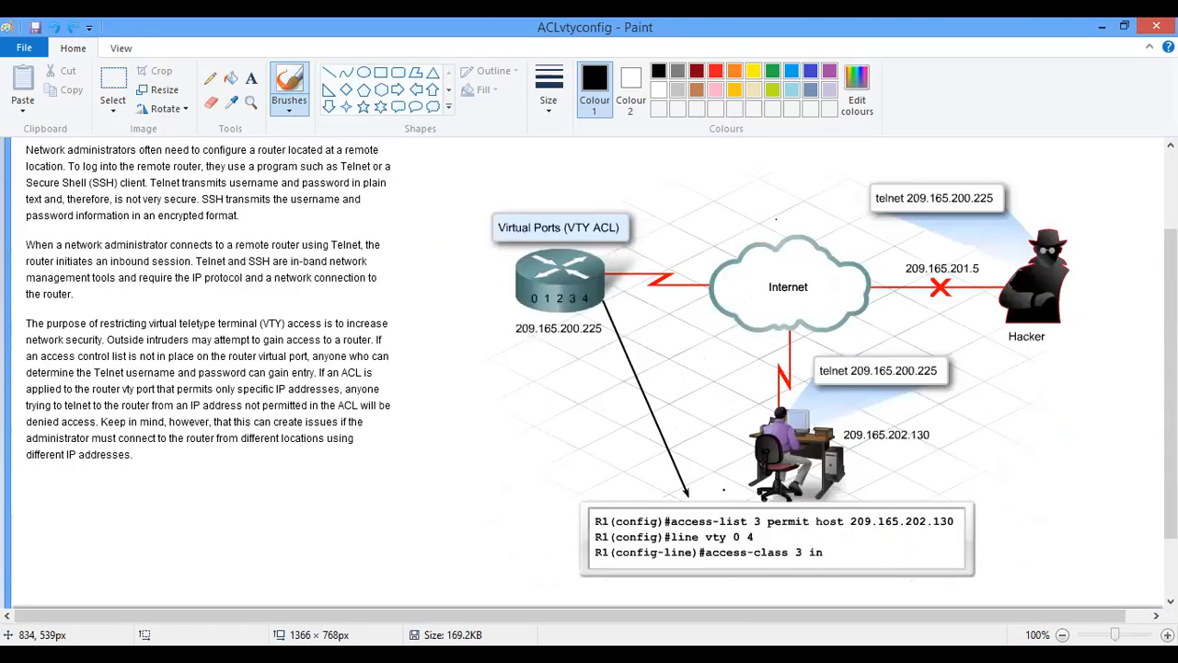
scroll(715, 437, "down", 2)
scroll(718, 452, "up", 2)
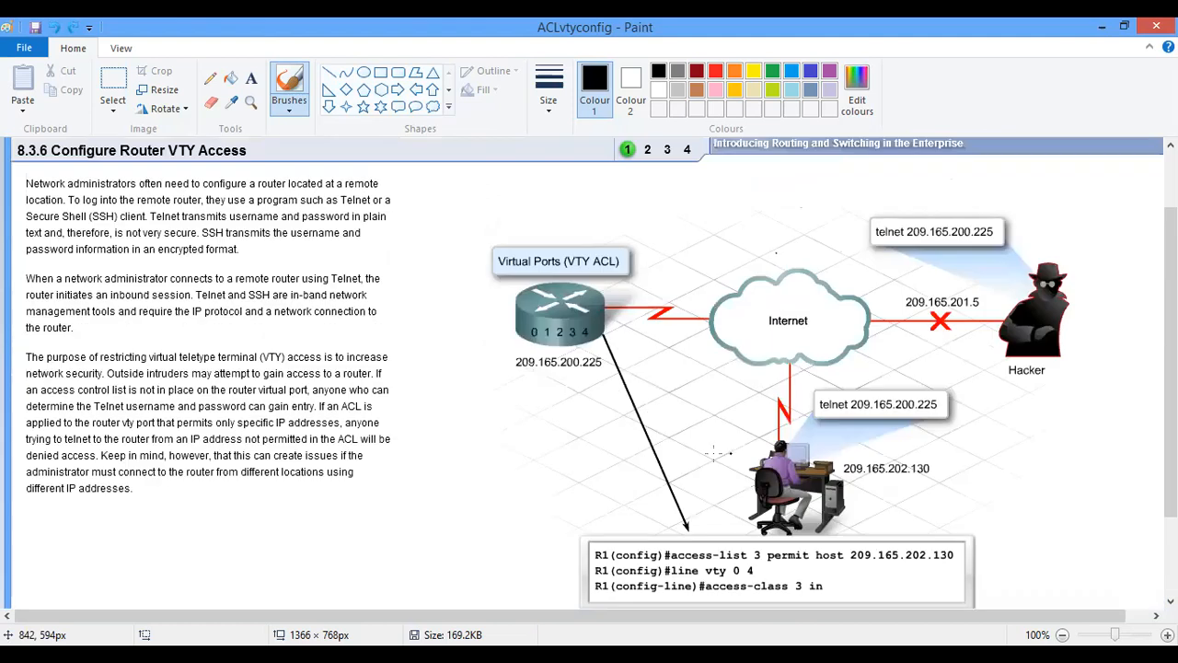
scroll(45, 254, "up", 2)
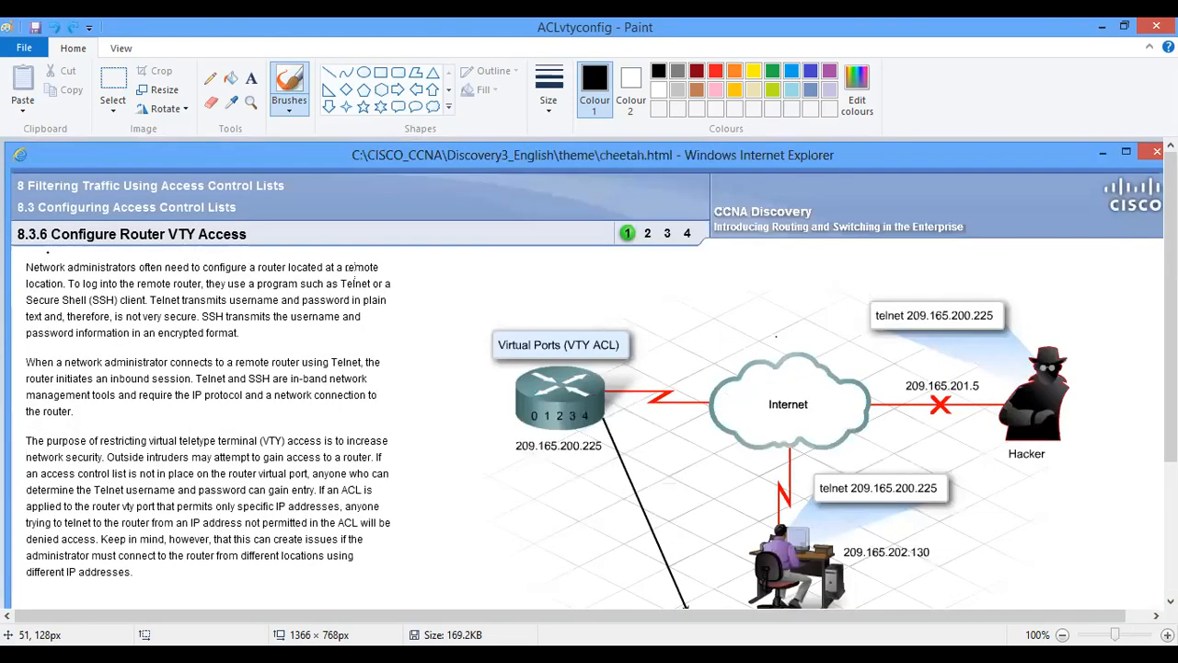
left_click_drag(47, 252, 248, 251)
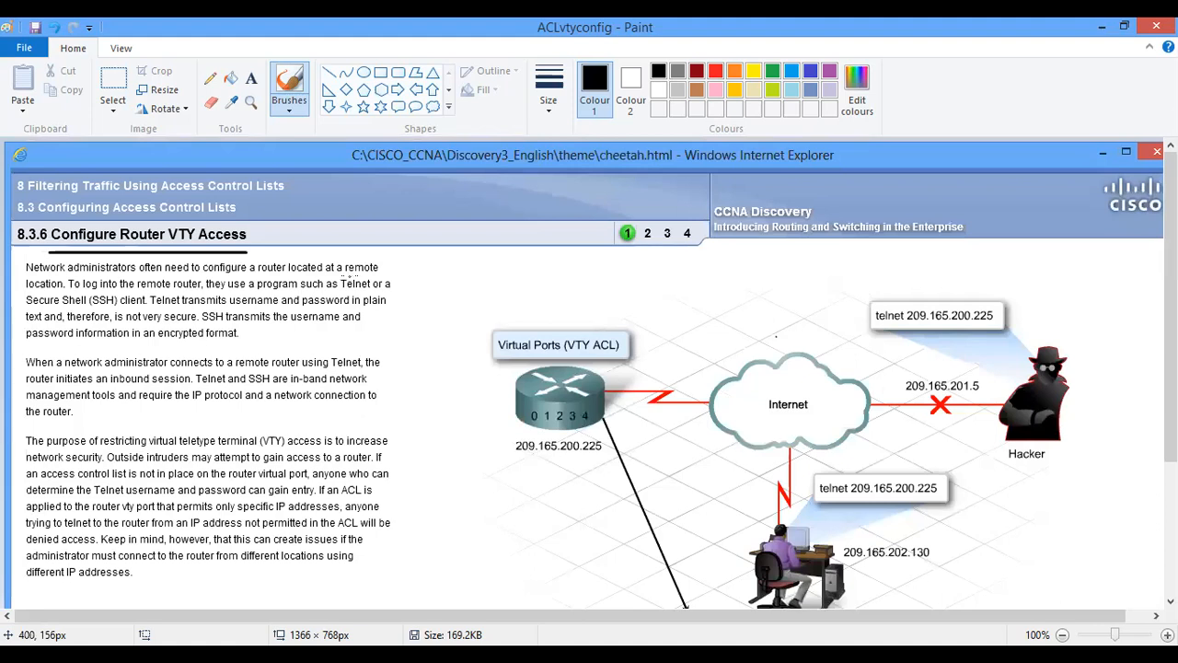
scroll(347, 280, "down", 3)
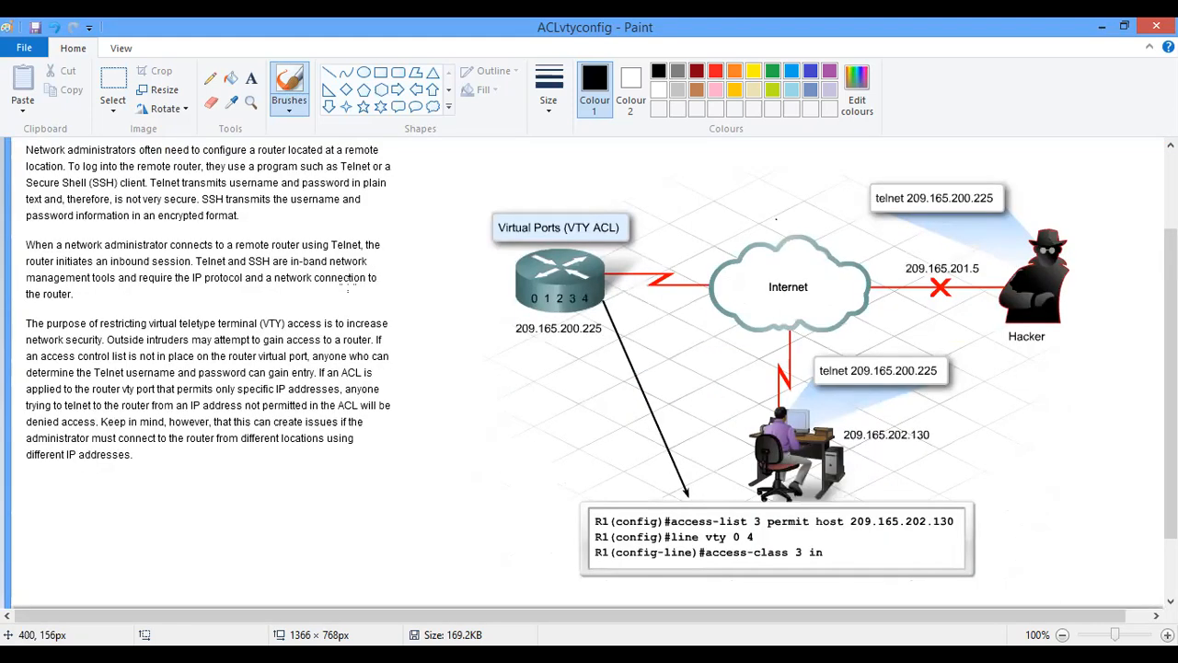
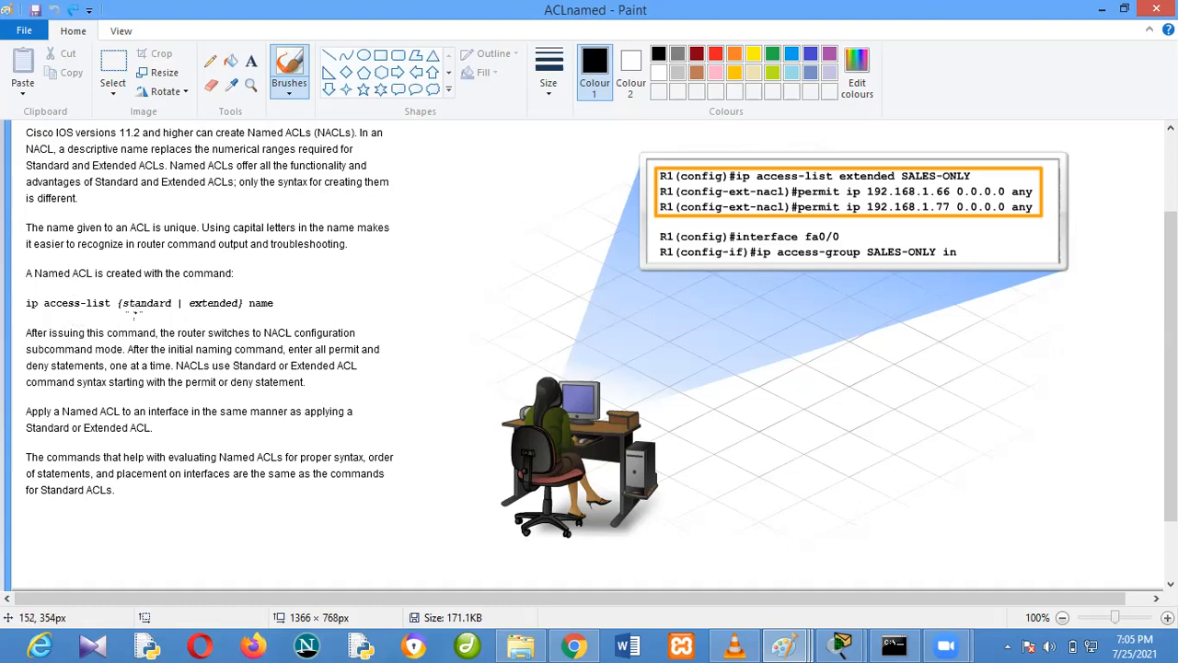
Underline "standard" and "extended" in the named ACL command syntax with black brush strokes
left_click_drag(135, 313, 230, 317)
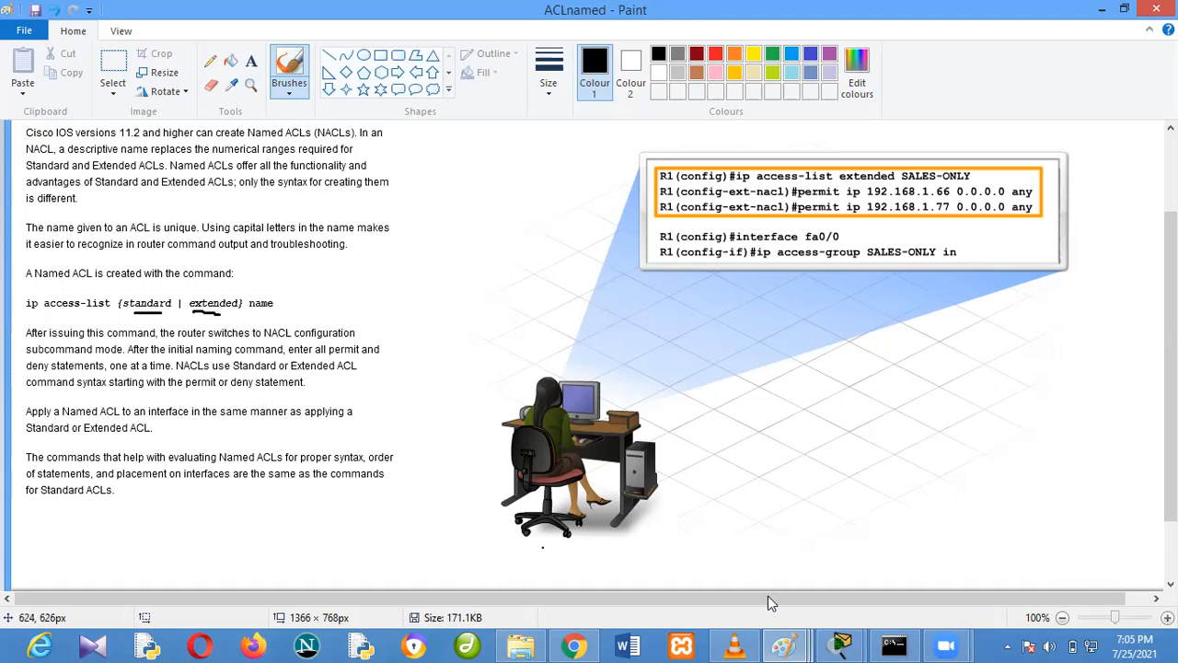
In the ACLtypes image, undo the earlier brush marks and underline "Standard", "Extended", "referenced", "descriptive name" and "than a number" in the Named ACLs paragraph
mouse_move(785, 626)
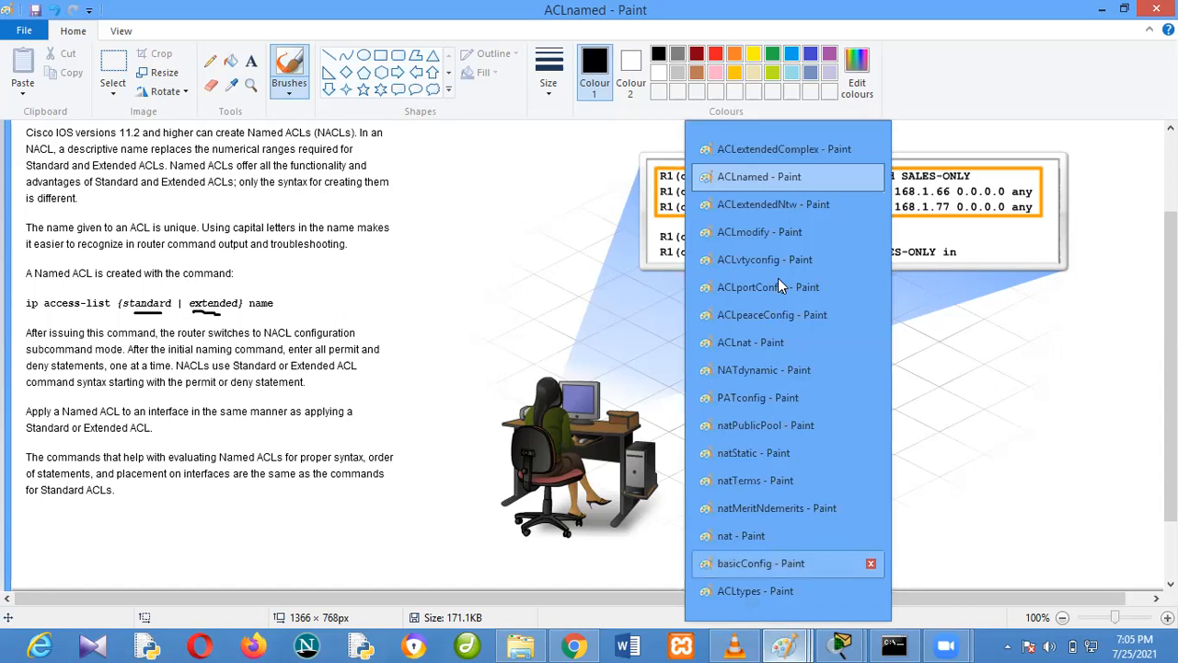
left_click(776, 589)
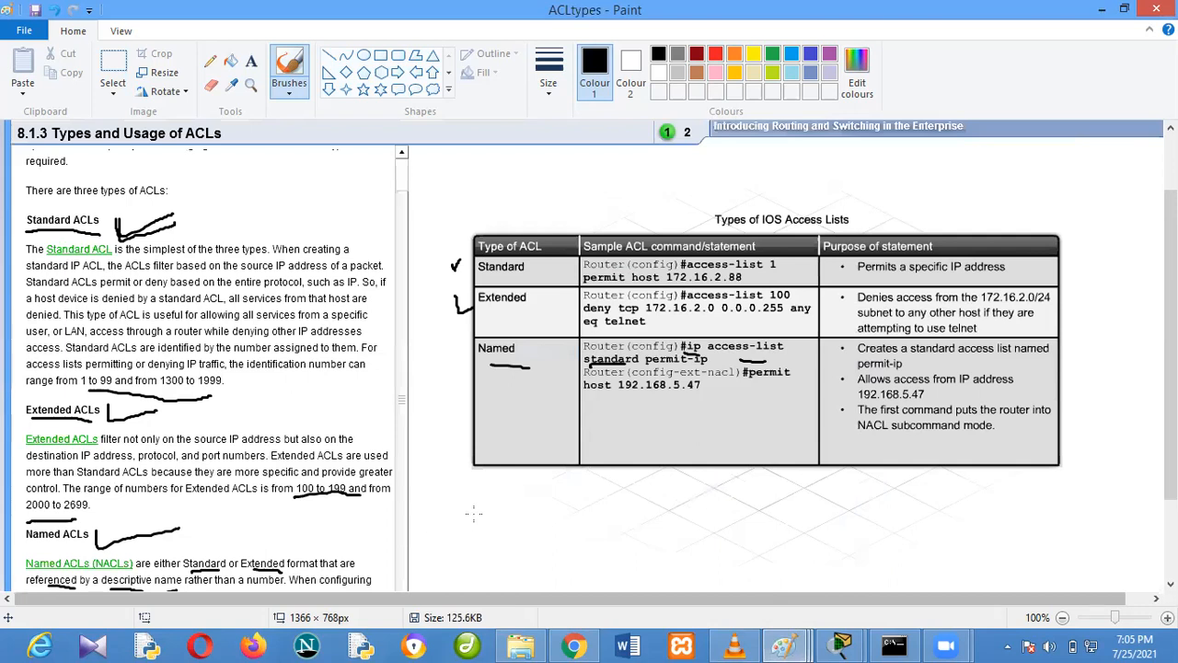
scroll(469, 512, "down", 3)
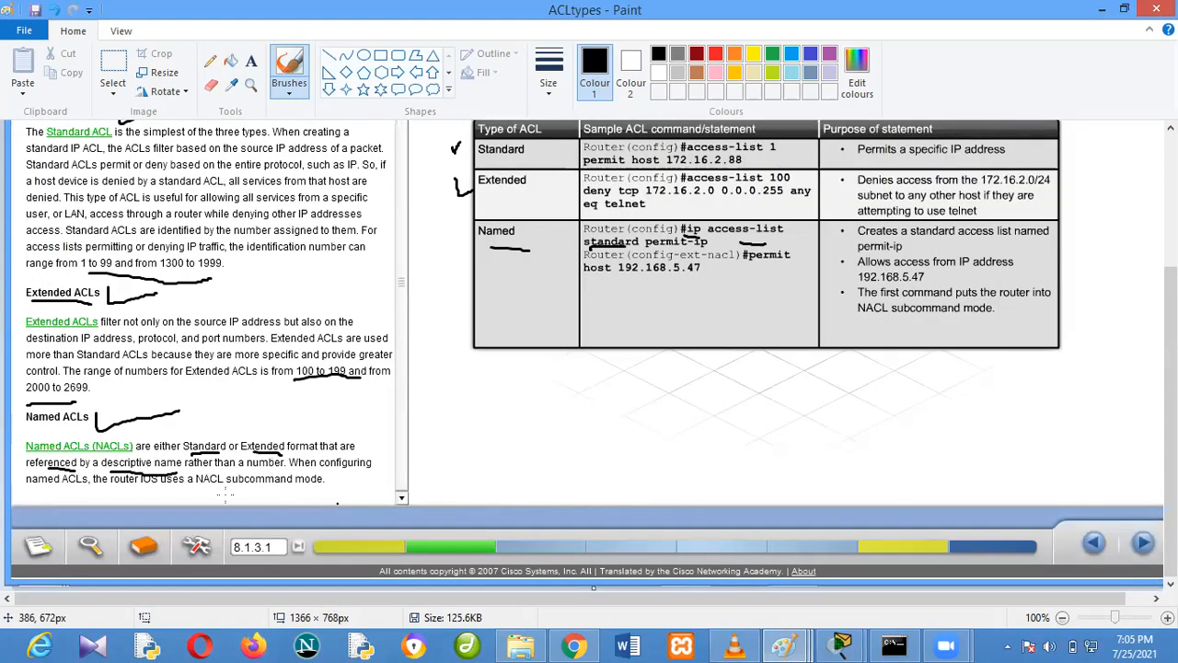
key("ctrl+z")
key("ctrl+z")
key("ctrl+z")
key("ctrl+z")
key("ctrl+z")
key("ctrl+z")
key("ctrl+z")
key("ctrl+z")
key("ctrl+z")
key("ctrl+z")
key("ctrl+z")
key("ctrl+z")
key("ctrl+z")
key("ctrl+z")
key("ctrl+z")
key("ctrl+z")
key("ctrl+z")
key("ctrl+z")
key("ctrl+z")
key("ctrl+z")
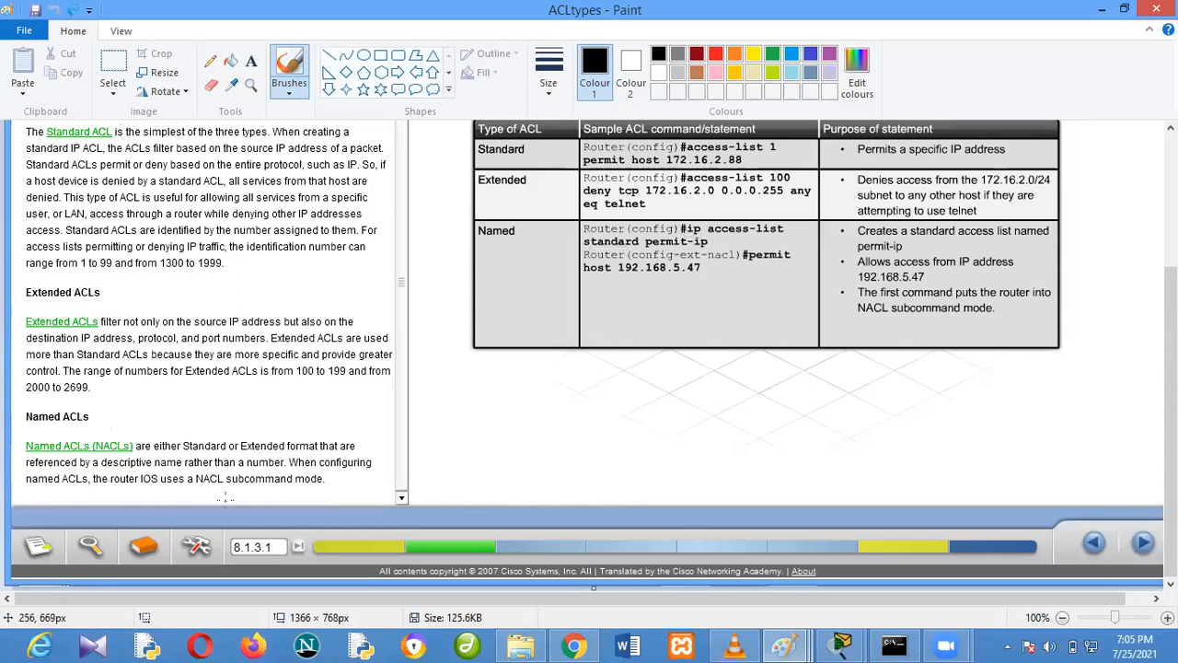
left_click_drag(184, 450, 300, 453)
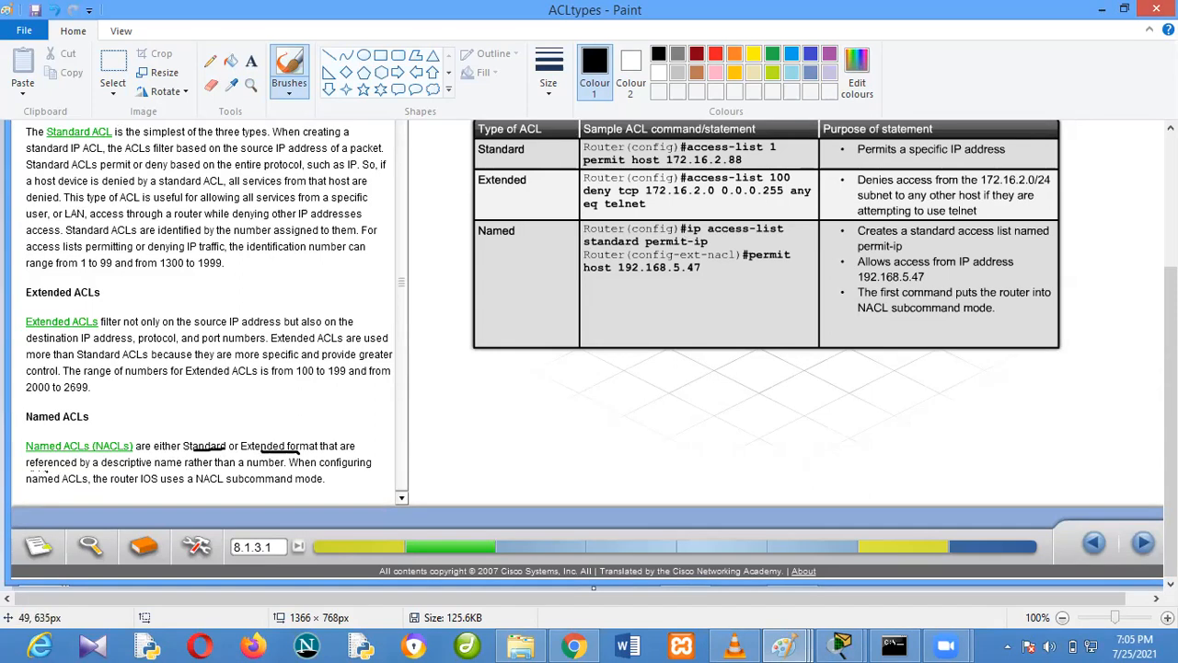
mouse_move(39, 469)
left_mouse_down()
mouse_move(192, 464)
mouse_move(276, 477)
left_mouse_up()
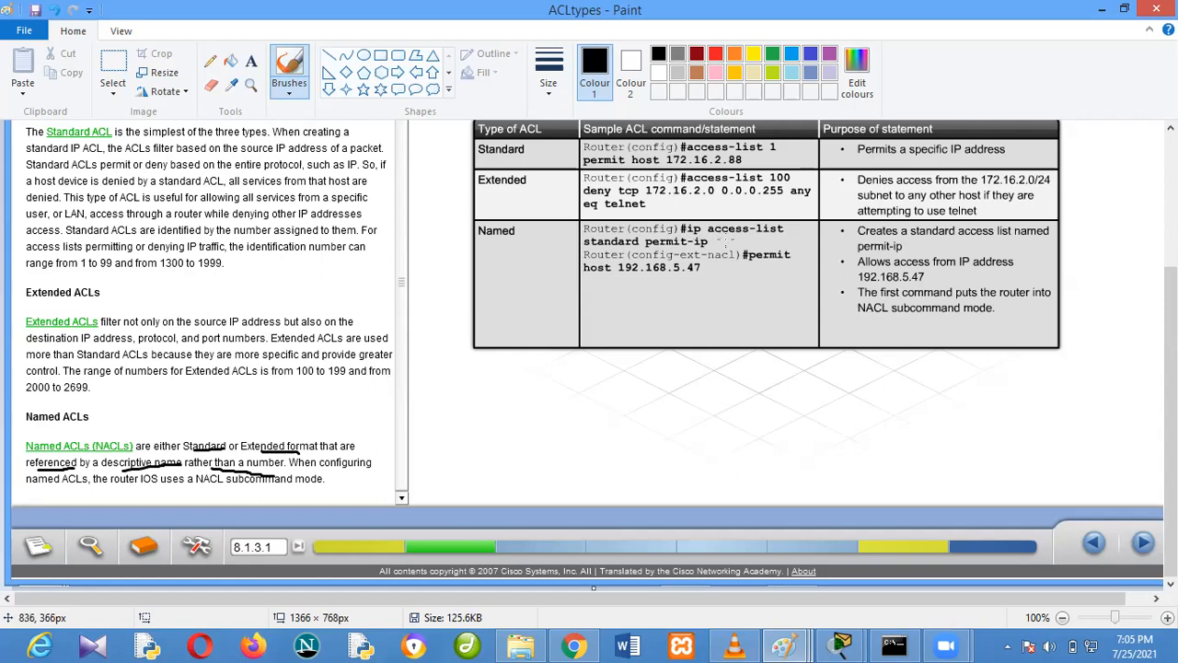
Return to the ACLnamed image, underline "ip" and circle "name" in the ip access-list command syntax
left_click(784, 647)
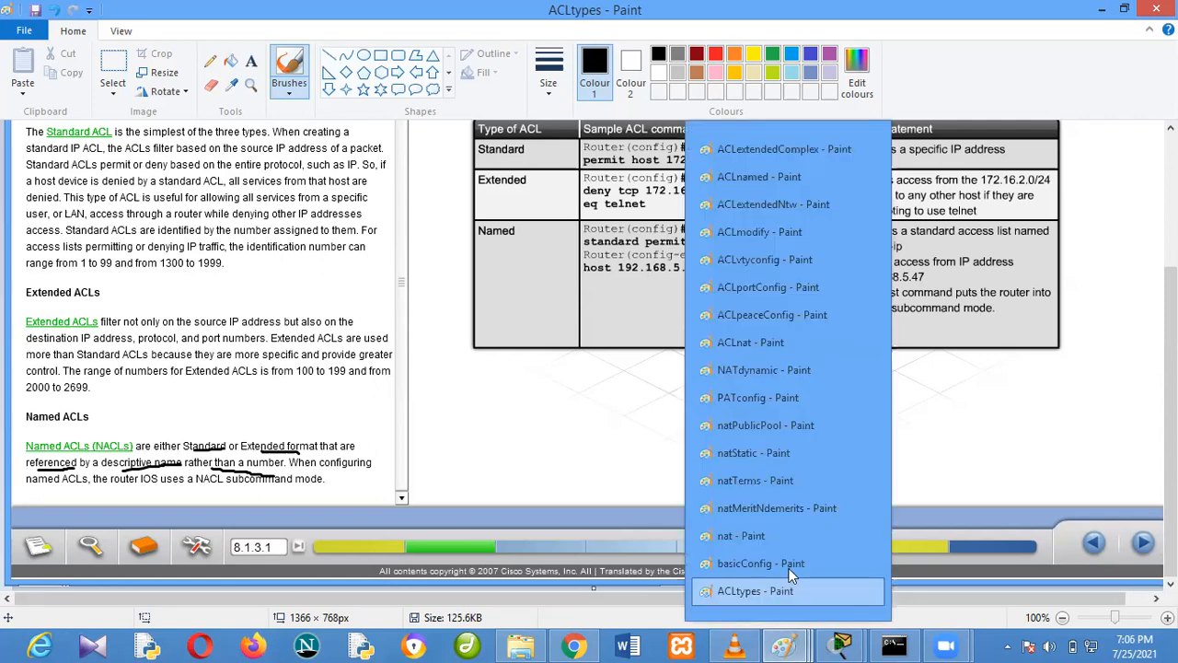
left_click(774, 185)
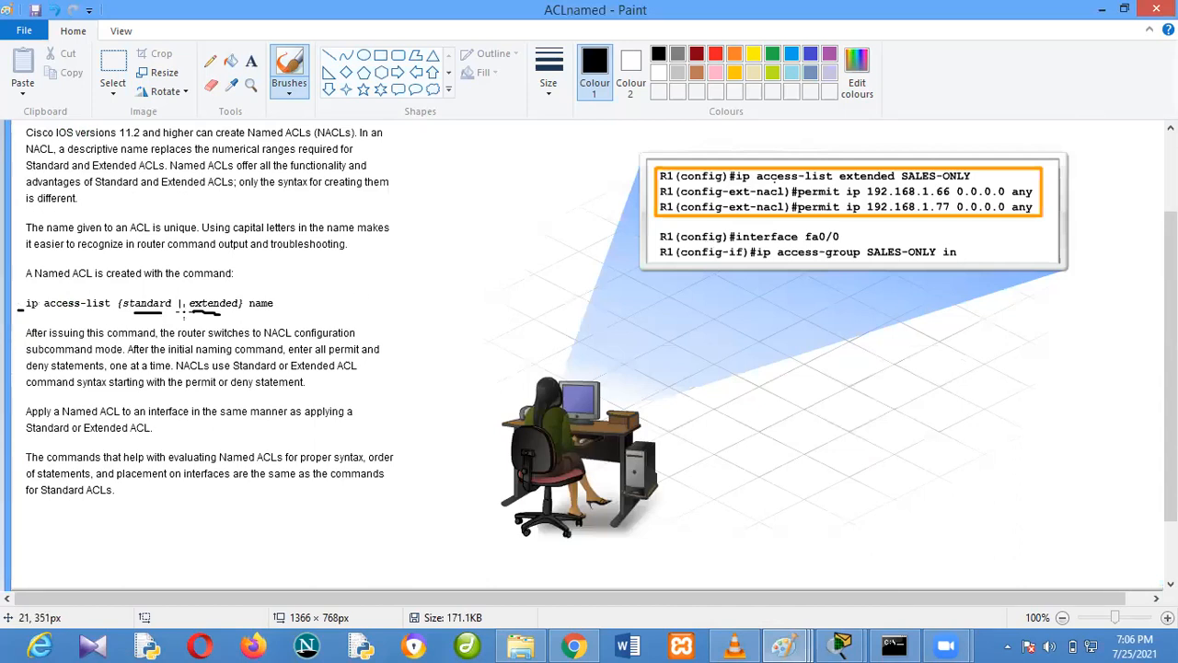
mouse_move(255, 313)
left_mouse_down()
mouse_move(273, 311)
mouse_move(285, 287)
mouse_move(254, 297)
mouse_move(258, 313)
left_mouse_up()
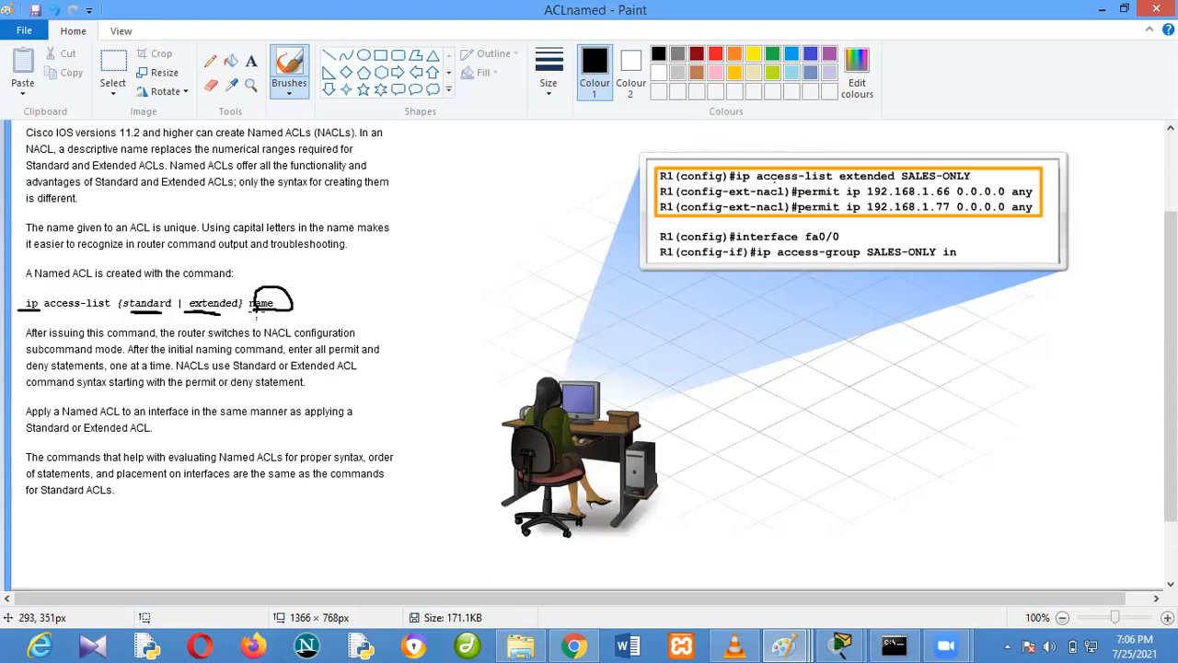
In the ACLtypes table, underline "standard", "config-ext-nacl", "permit" and "host 192.168.5.47" in the Named example, plus the Standard row label
left_click(801, 643)
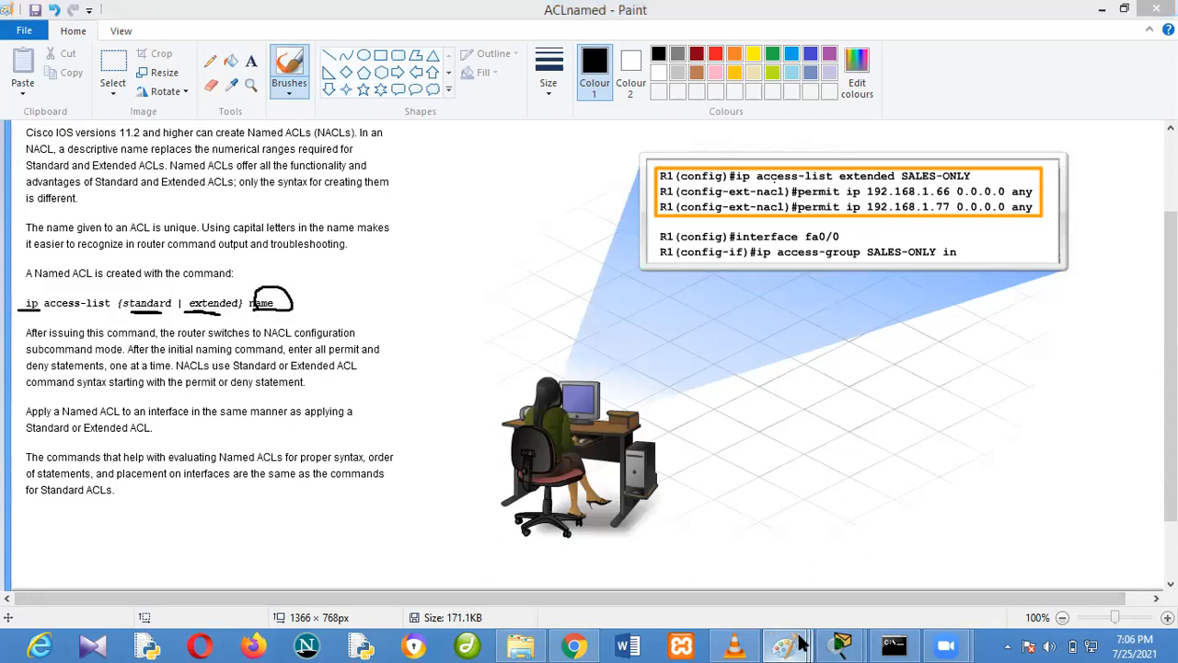
left_click(759, 589)
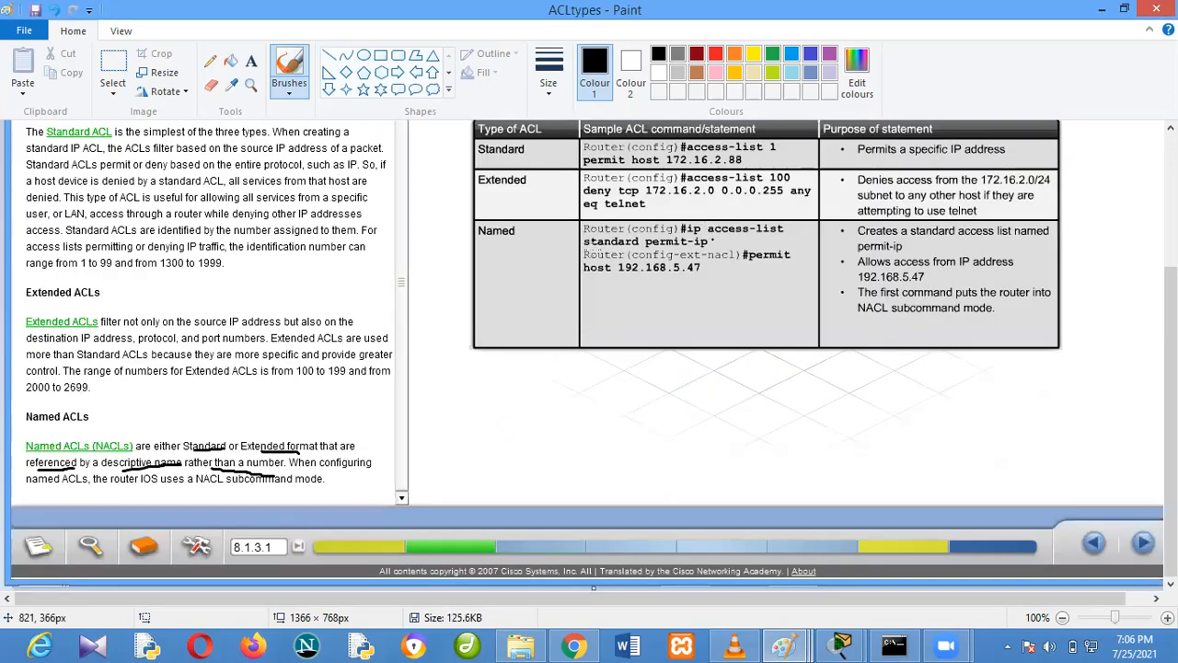
left_click_drag(584, 245, 639, 245)
left_click_drag(642, 262, 699, 265)
left_click_drag(755, 264, 777, 264)
left_click_drag(588, 281, 690, 281)
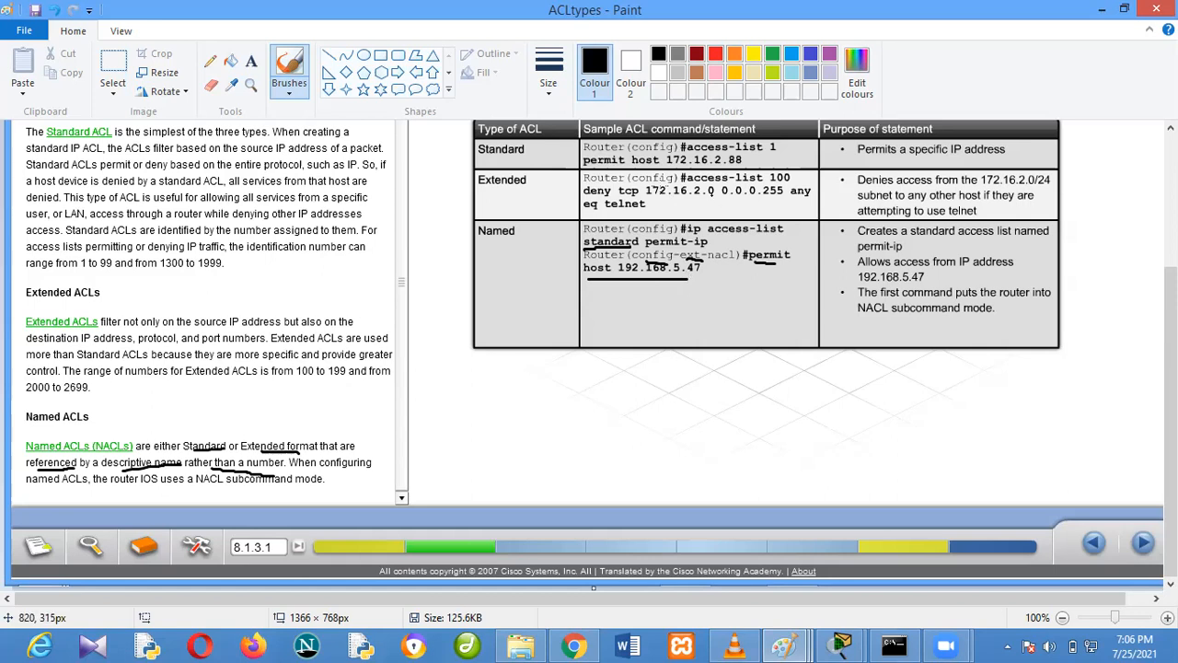
left_click_drag(478, 160, 521, 163)
In the ACLnamed image, underline "extended", the config-ext-nacl prompt and the parameters of the permit ip 192.168.1.66 statement
left_click(784, 644)
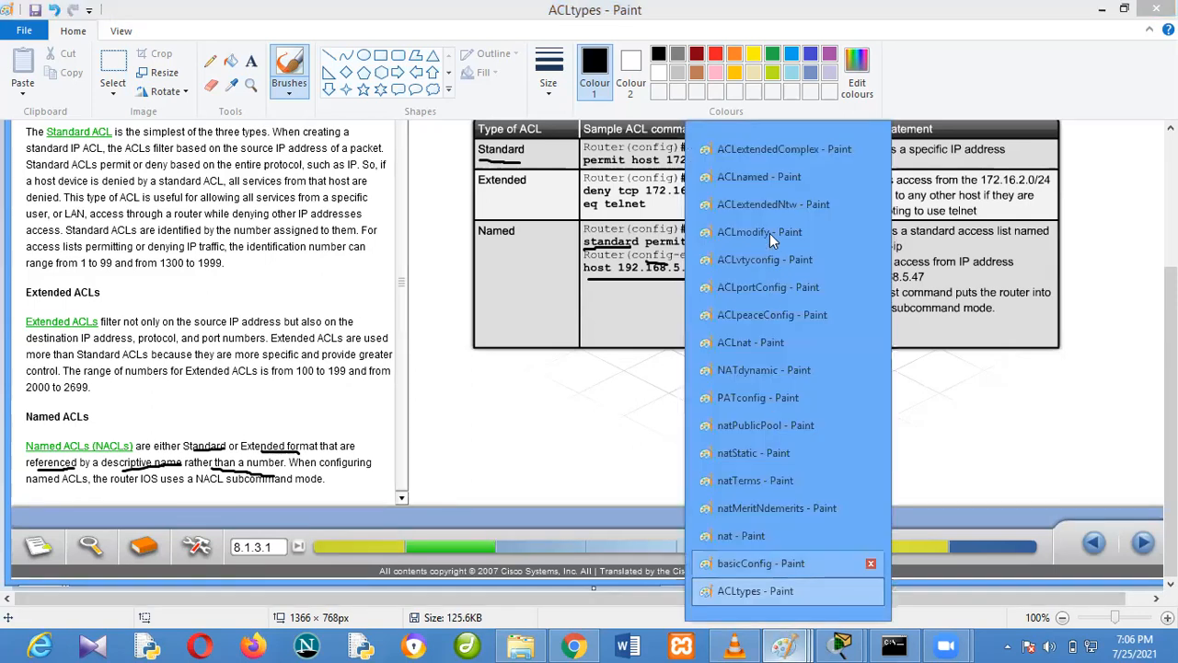
left_click(772, 176)
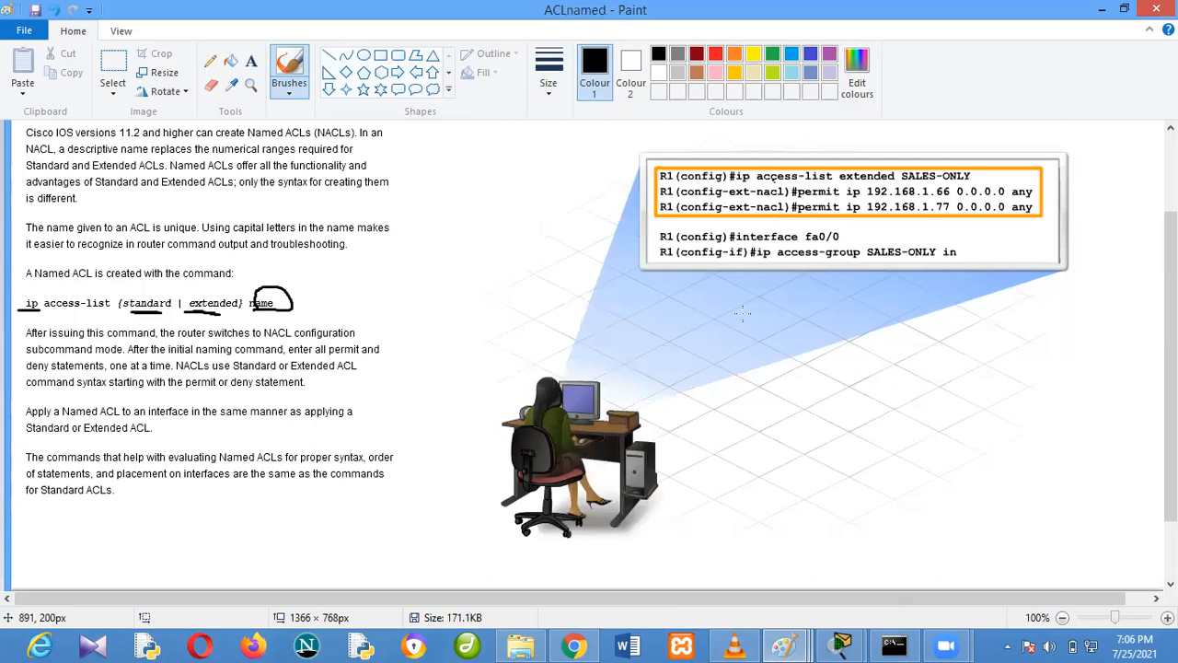
left_click_drag(840, 179, 886, 178)
left_click_drag(685, 194, 771, 194)
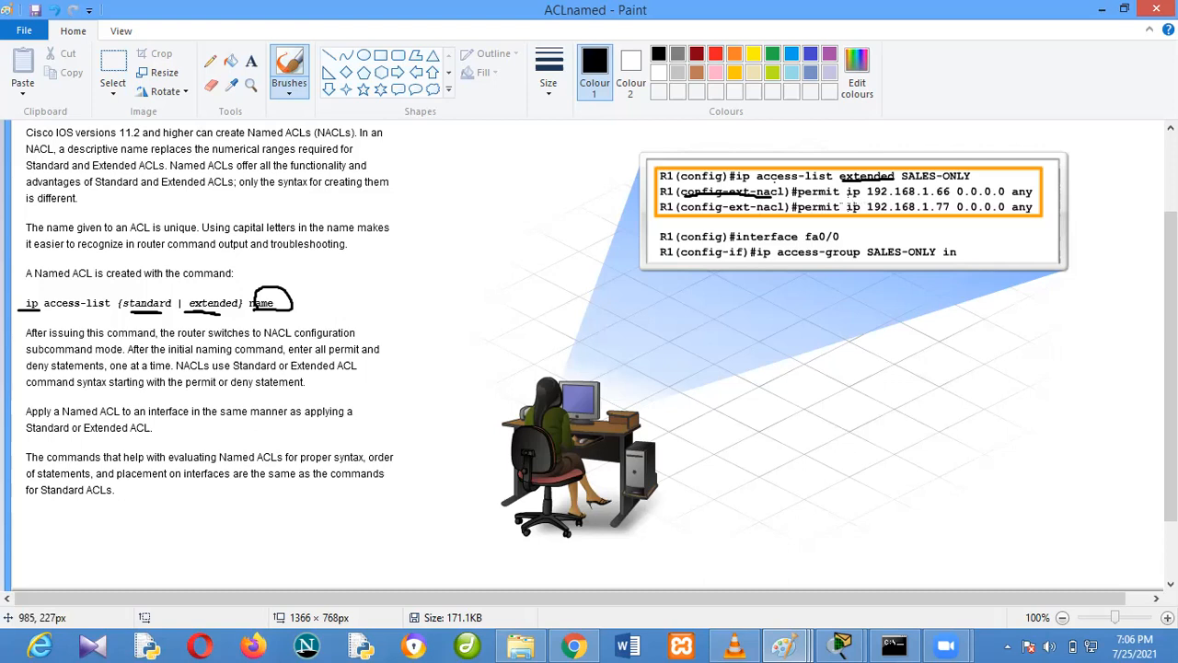
left_click_drag(846, 199, 860, 199)
left_click_drag(869, 199, 1034, 200)
Undo all brush marks on the ACLnamed image
key("ctrl+z")
key("ctrl+z")
key("ctrl+z")
key("ctrl+z")
key("ctrl+z")
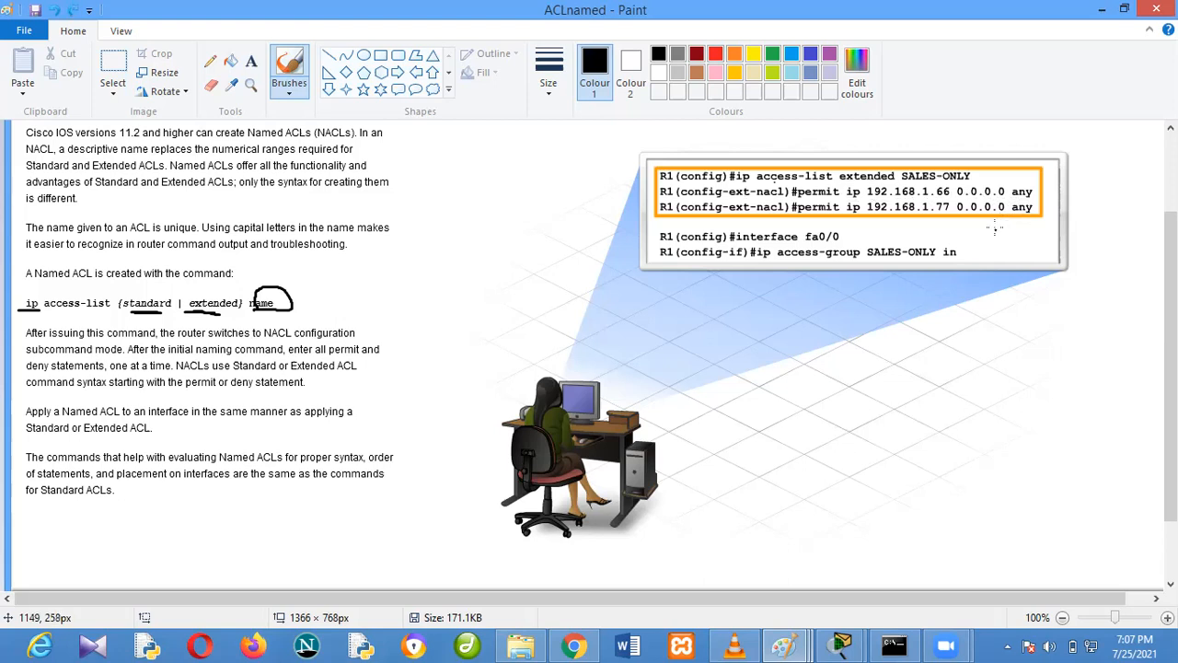
key("ctrl+z")
key("ctrl+z")
key("ctrl+z")
key("ctrl+z")
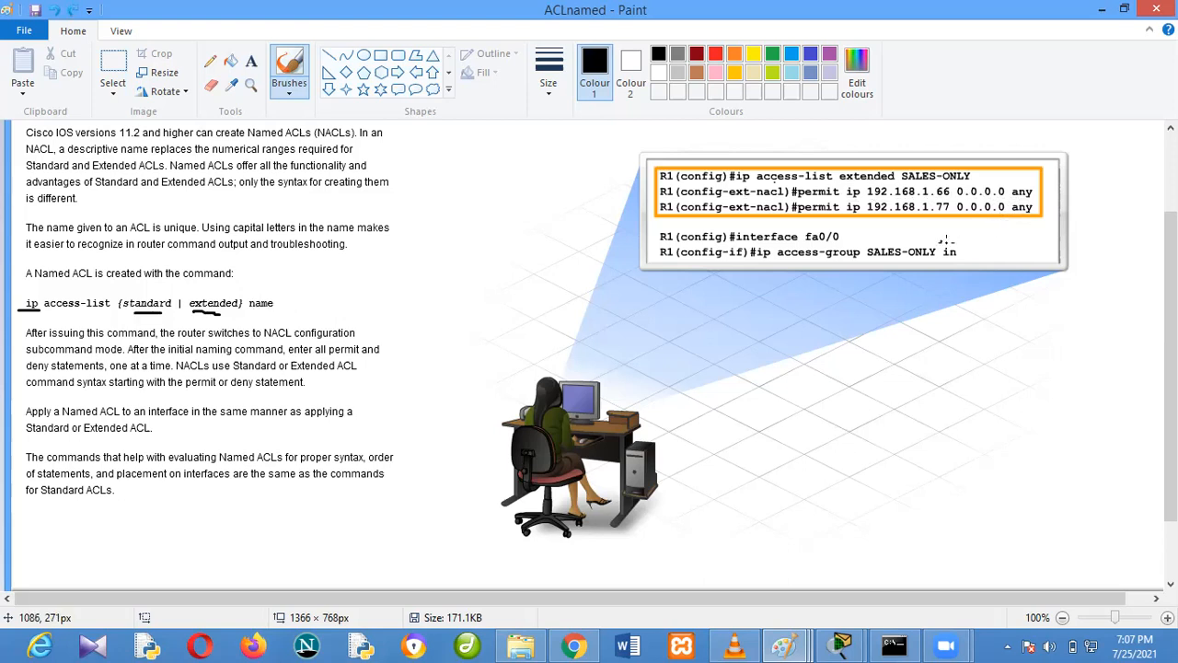
key("ctrl+z")
key("ctrl+z")
Switch to Cisco Packet Tracer, close the Router1 window and move PC1 closer to the yellow sales area
mouse_move(841, 644)
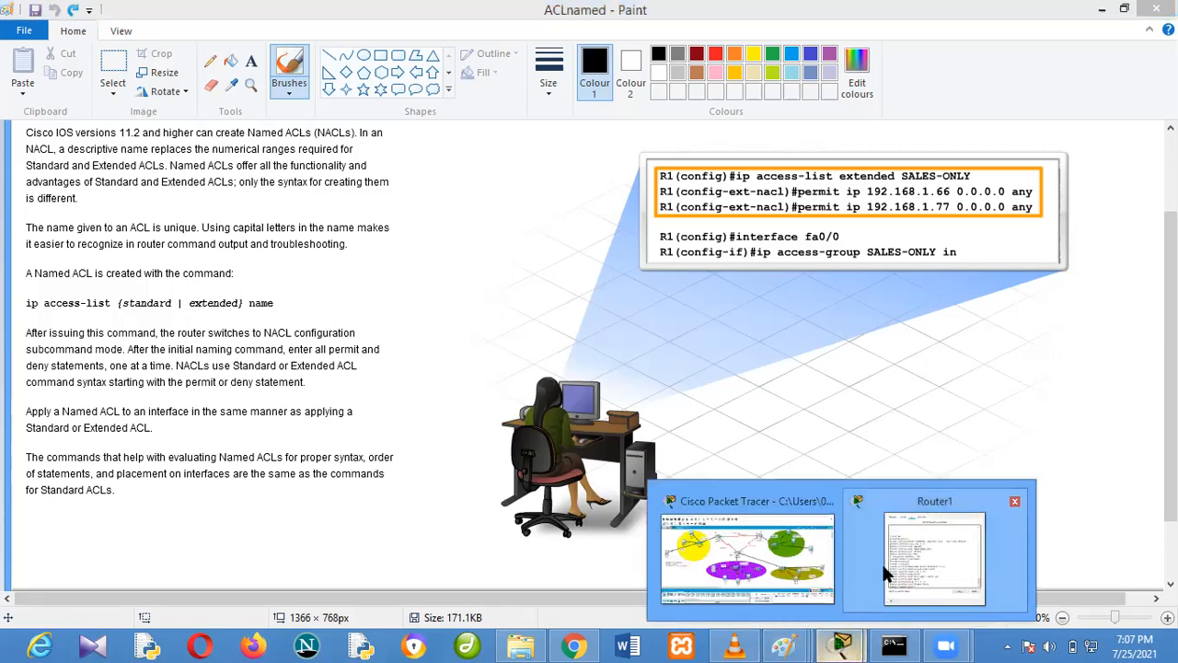
left_click(1020, 503)
left_click(831, 546)
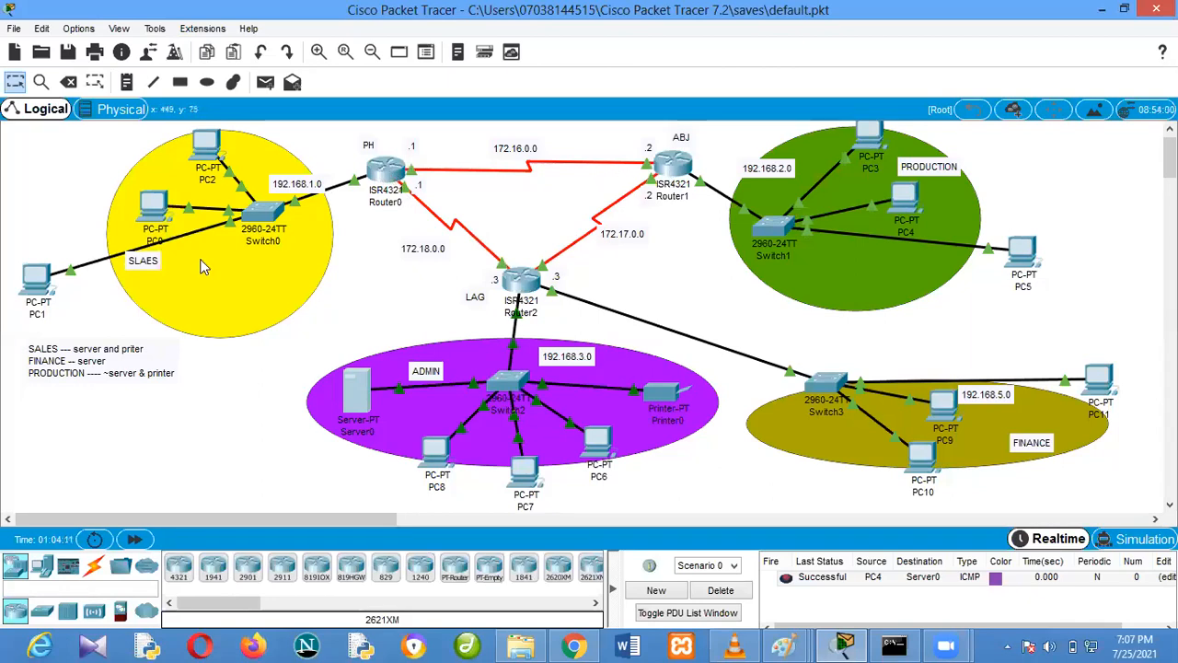
left_click_drag(40, 289, 75, 300)
Open Router0's command line, place its window clear of the sales network and enter privileged mode
left_click(385, 177)
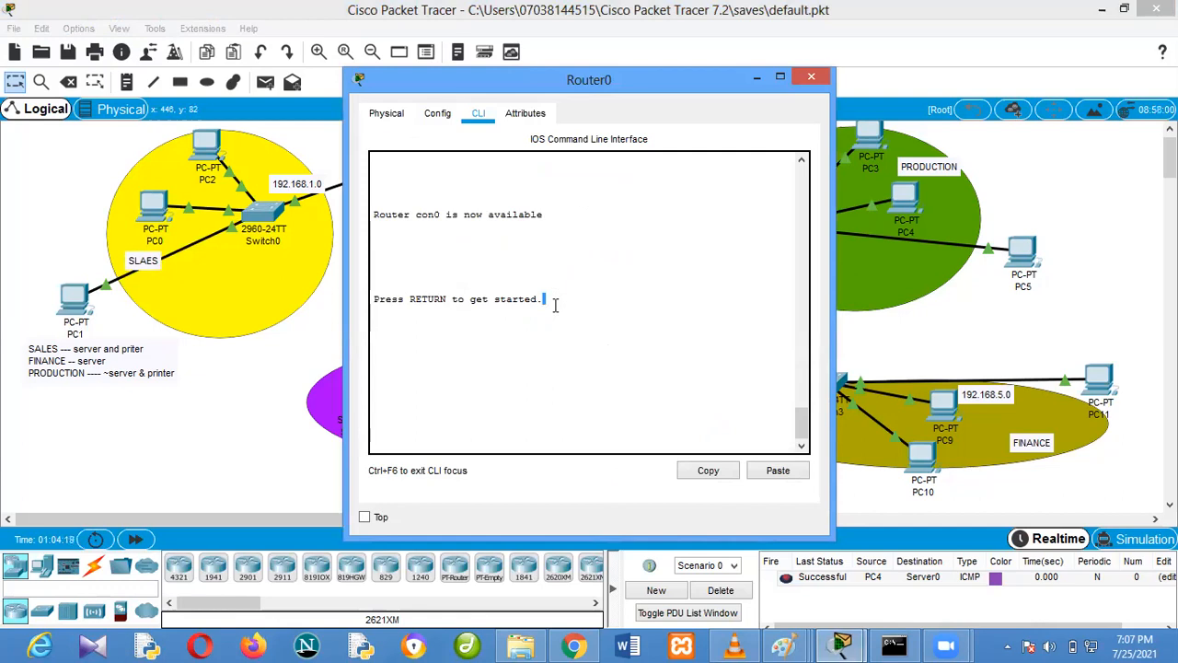
key("Return")
key("Return")
key("Return")
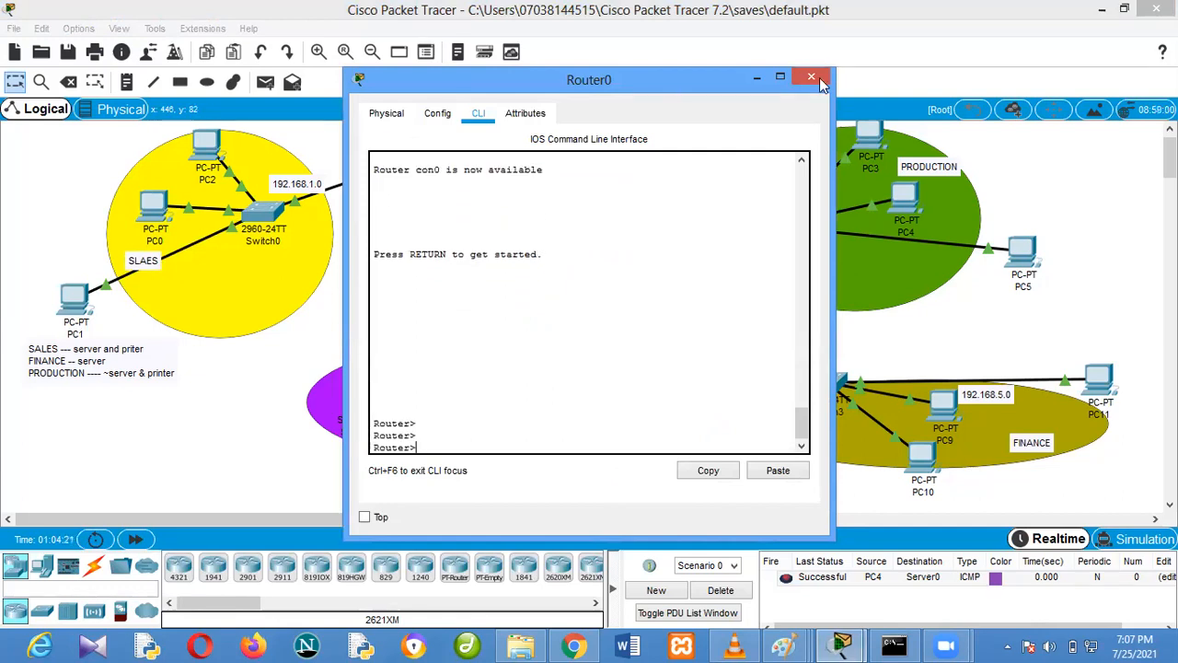
left_click_drag(676, 85, 953, 81)
type("en")
key("Return")
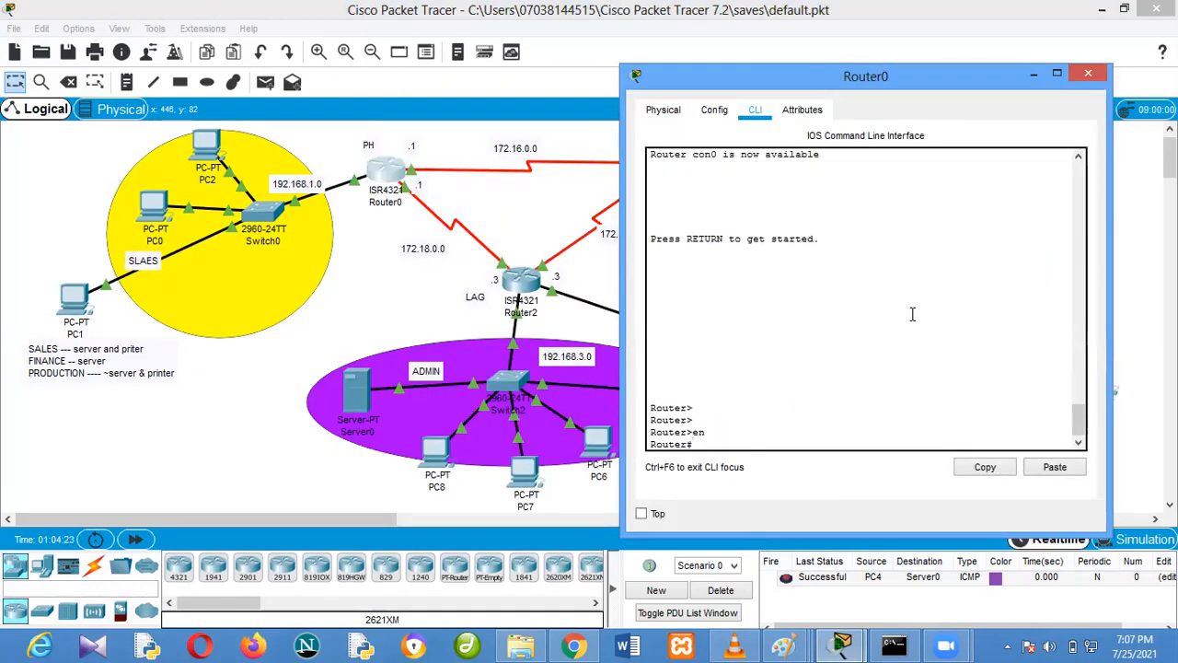
Display Router0's full running configuration and its access lists
type("c")
key("BackSpace")
type("sh run")
key("Return")
key("space")
key("space")
key("space")
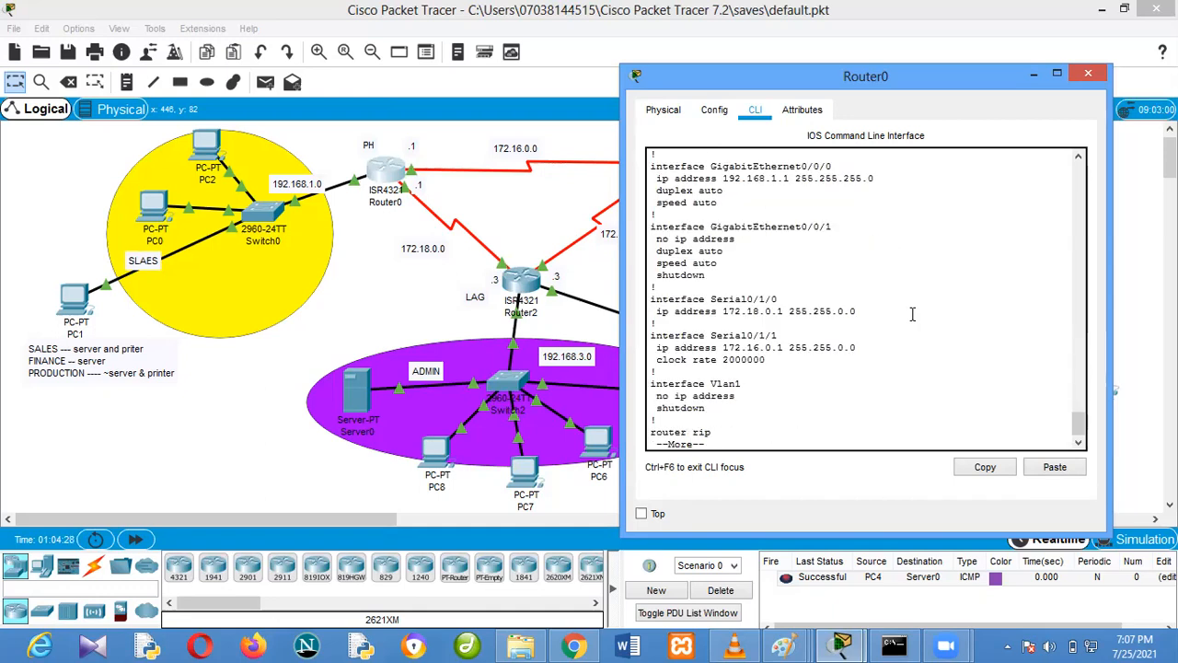
type("sh ac")
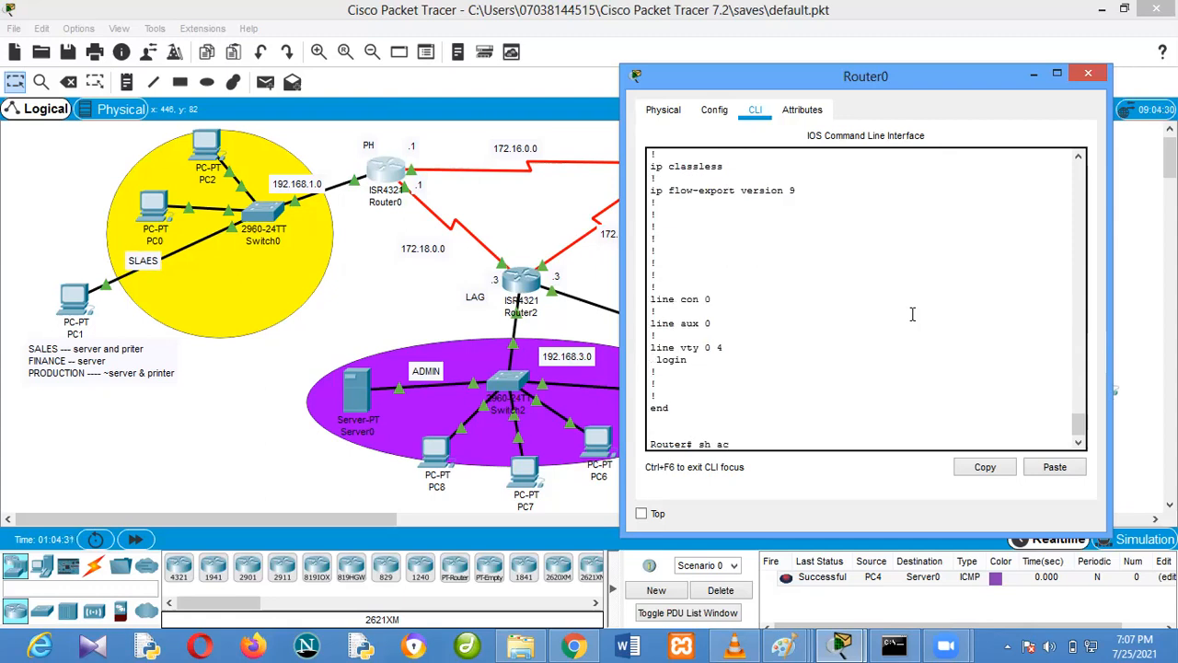
key("Tab")
key("Return")
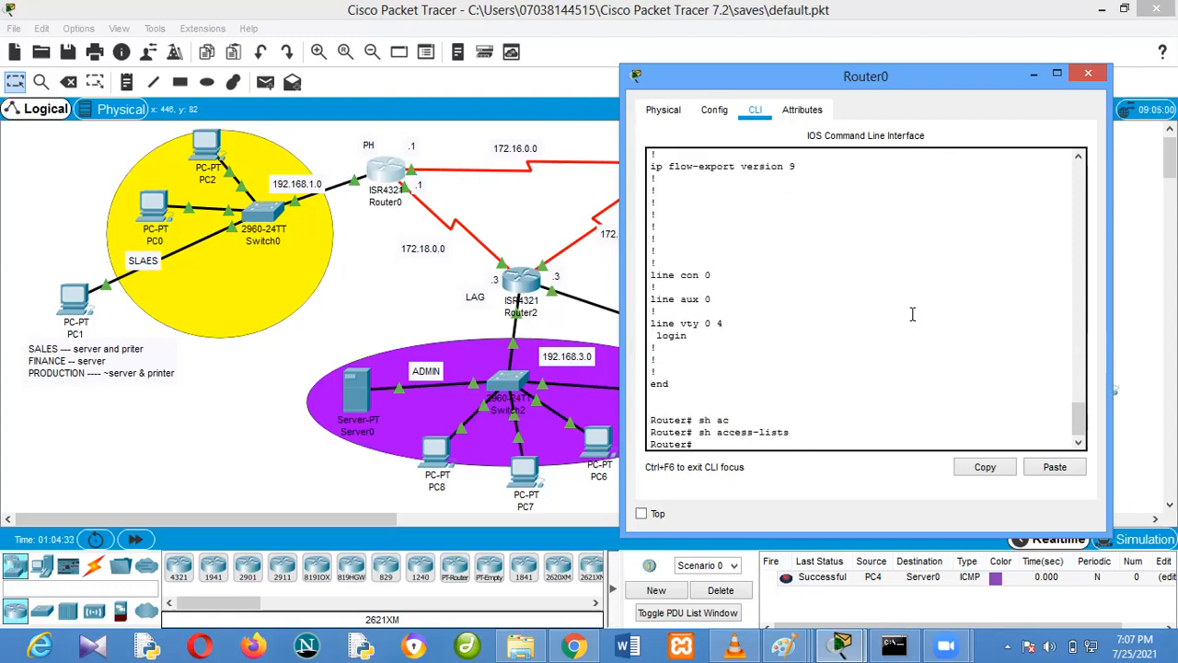
Enter global configuration mode on Router0 and create a standard named access list called "sales"
type("config t")
key("Return")
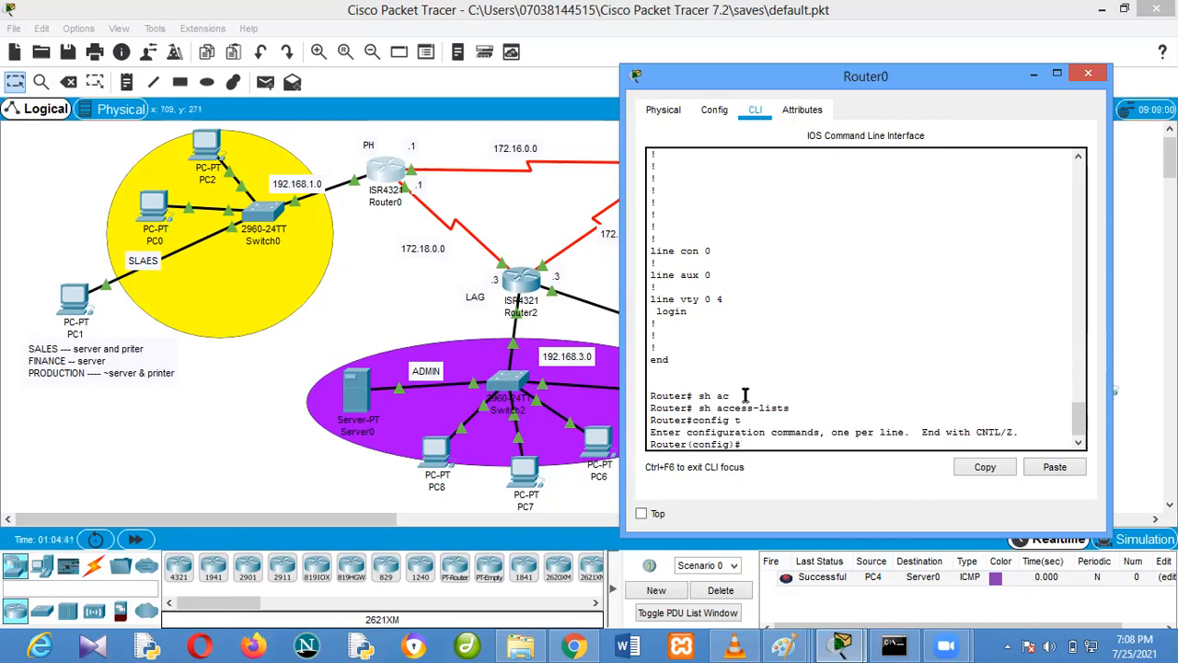
type("ip acc")
key("Tab")
type("st st")
key("Tab")
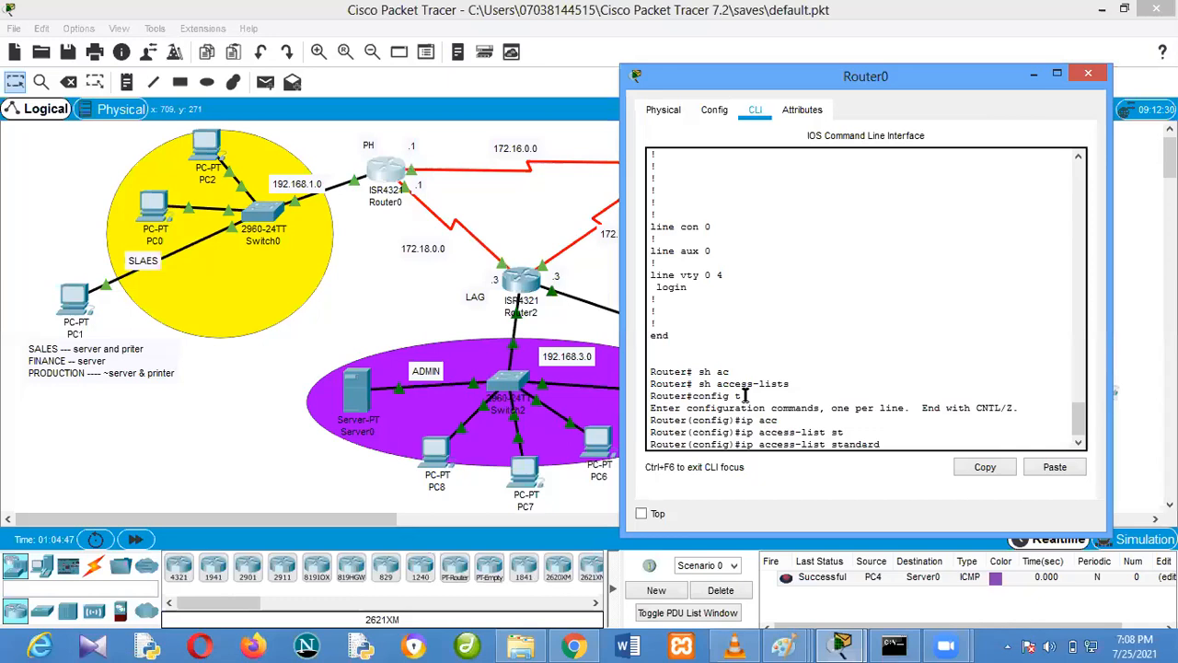
type("sales")
key("Return")
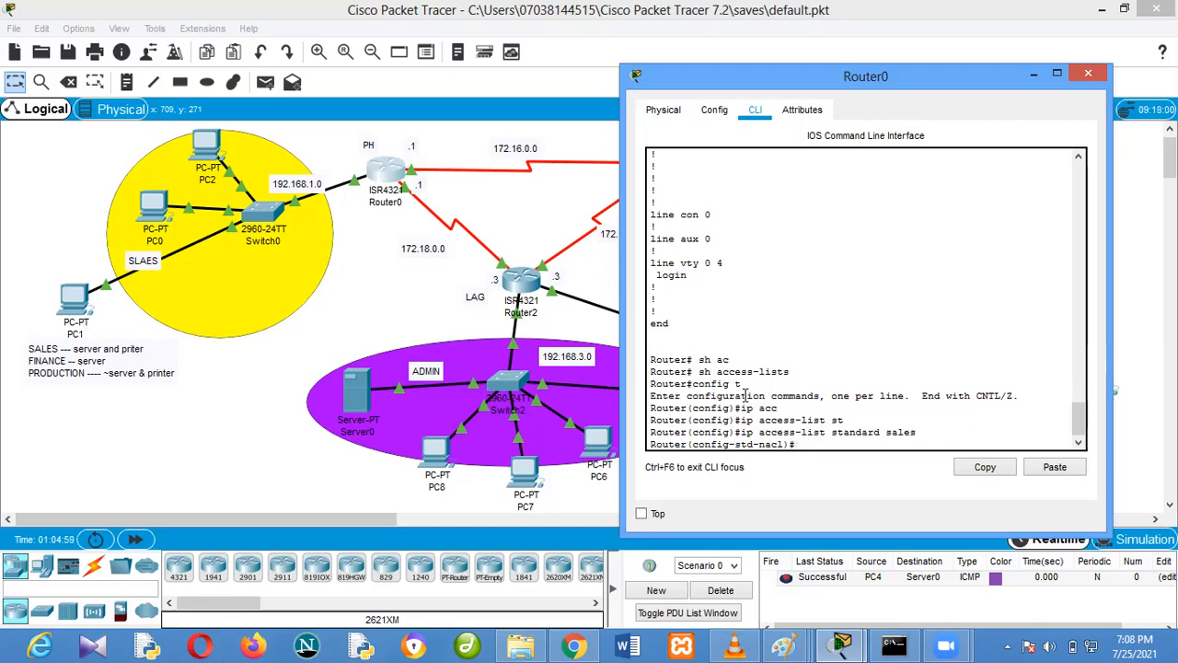
Add a statement to the sales access list that permits host 192.168.1.2
type("permit host 192.168.1.2")
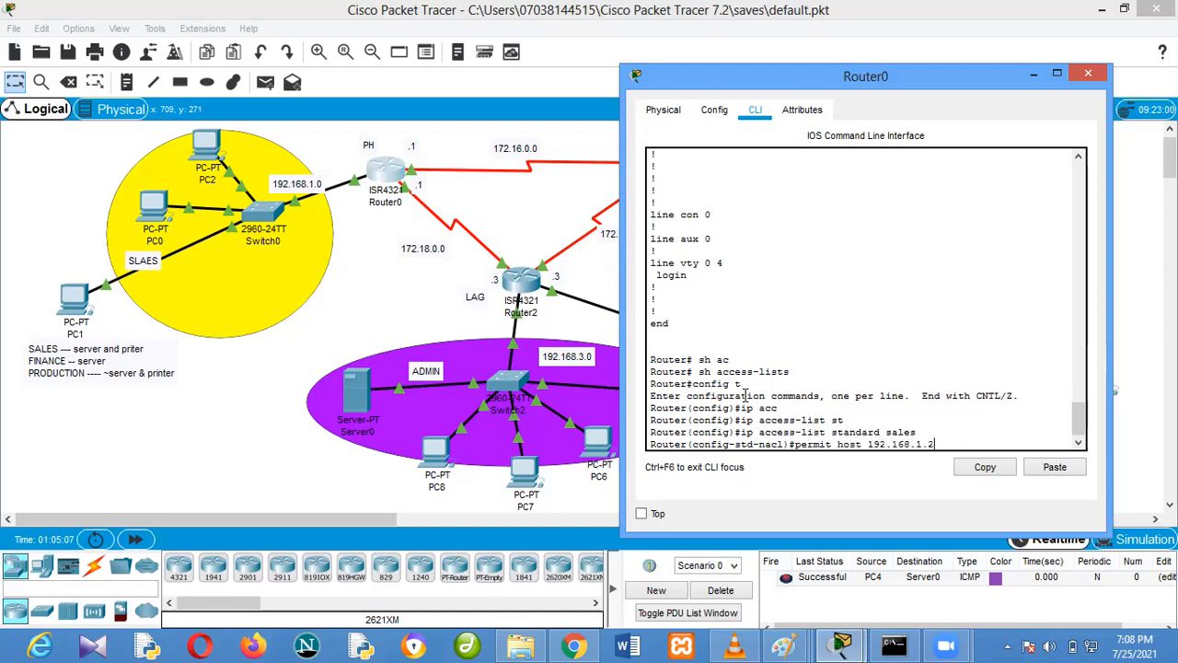
key("Return")
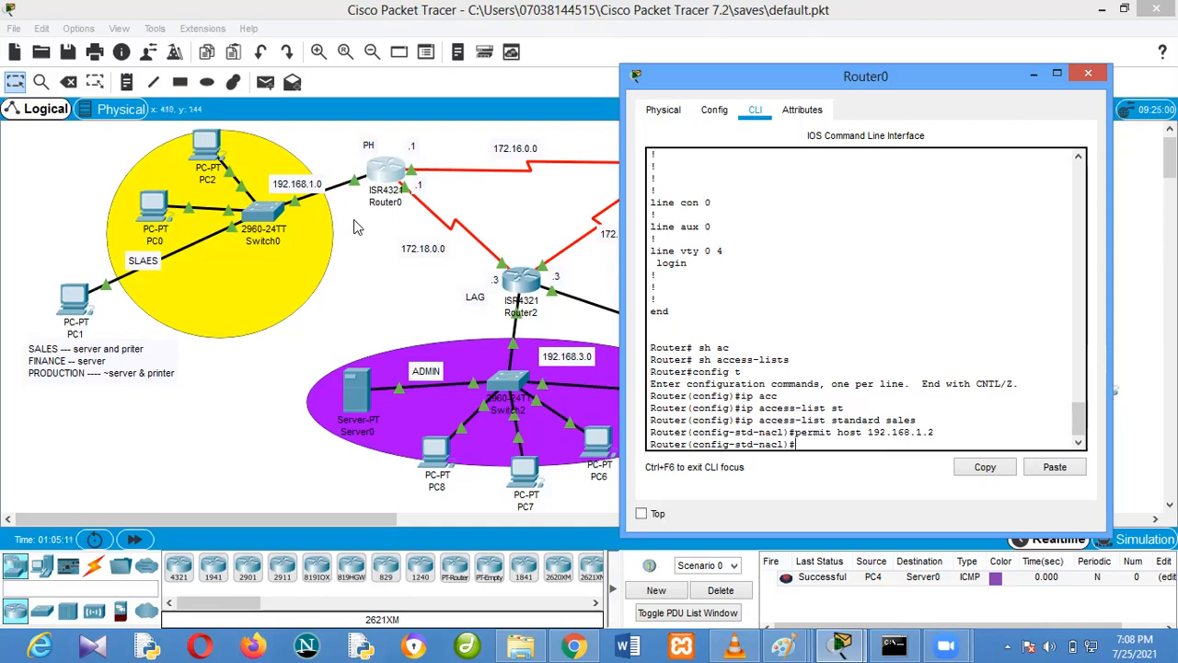
Return to Router0's command line, leave the sales access list and enter configuration of interface g0/0/0
left_click(370, 294)
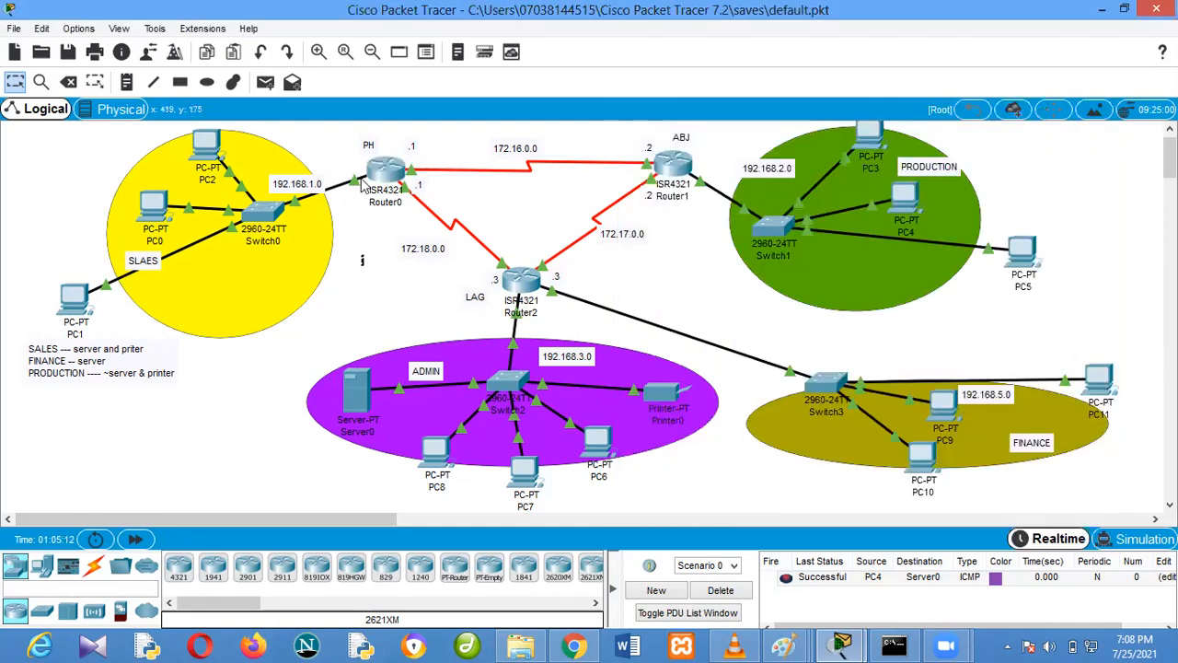
left_click(385, 175)
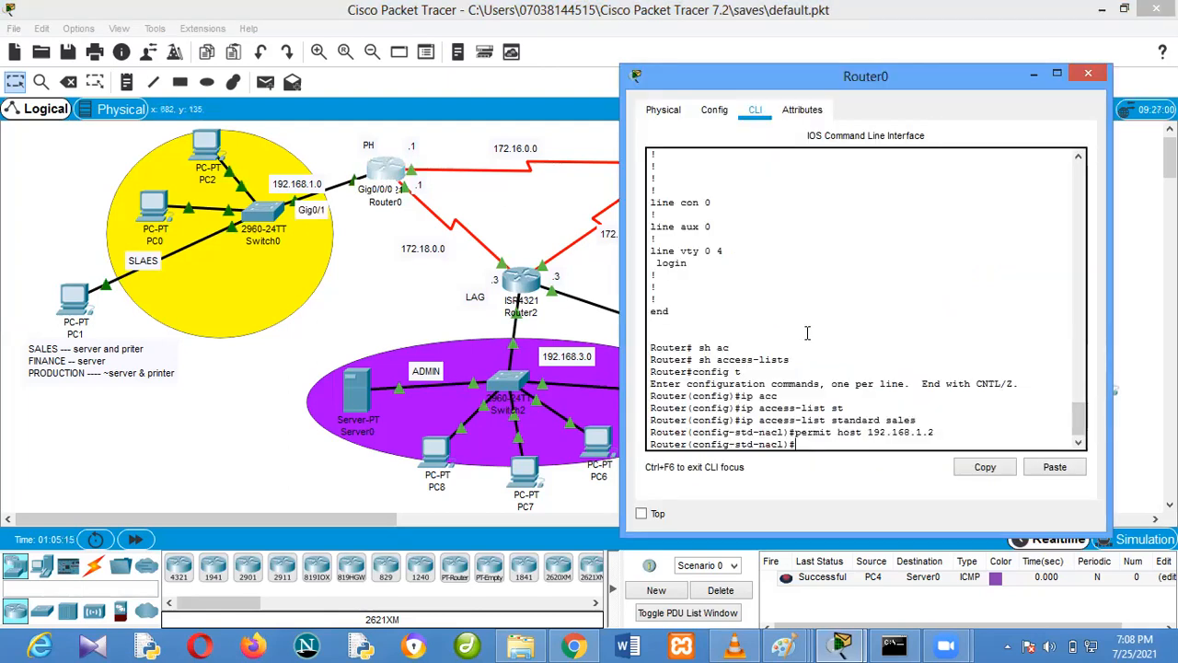
type("exit")
key("Return")
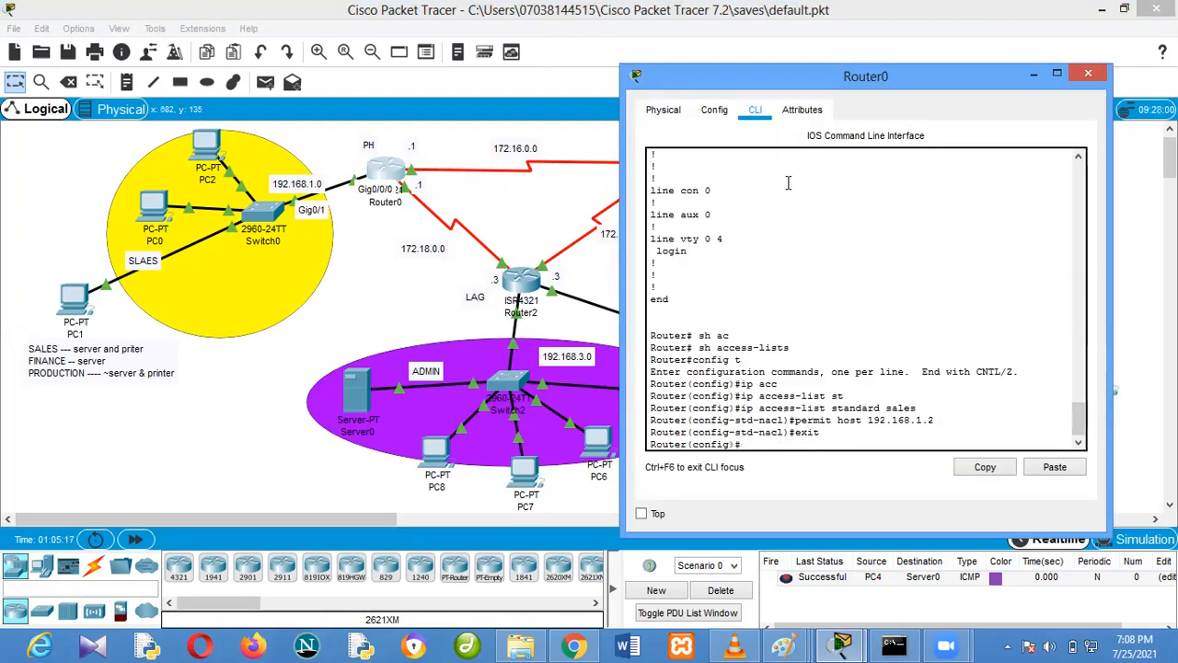
type("int g0/0/0")
key("Return")
Apply the sales access list to Router0's g0/0/0 interface in the inbound direction
type("ip")
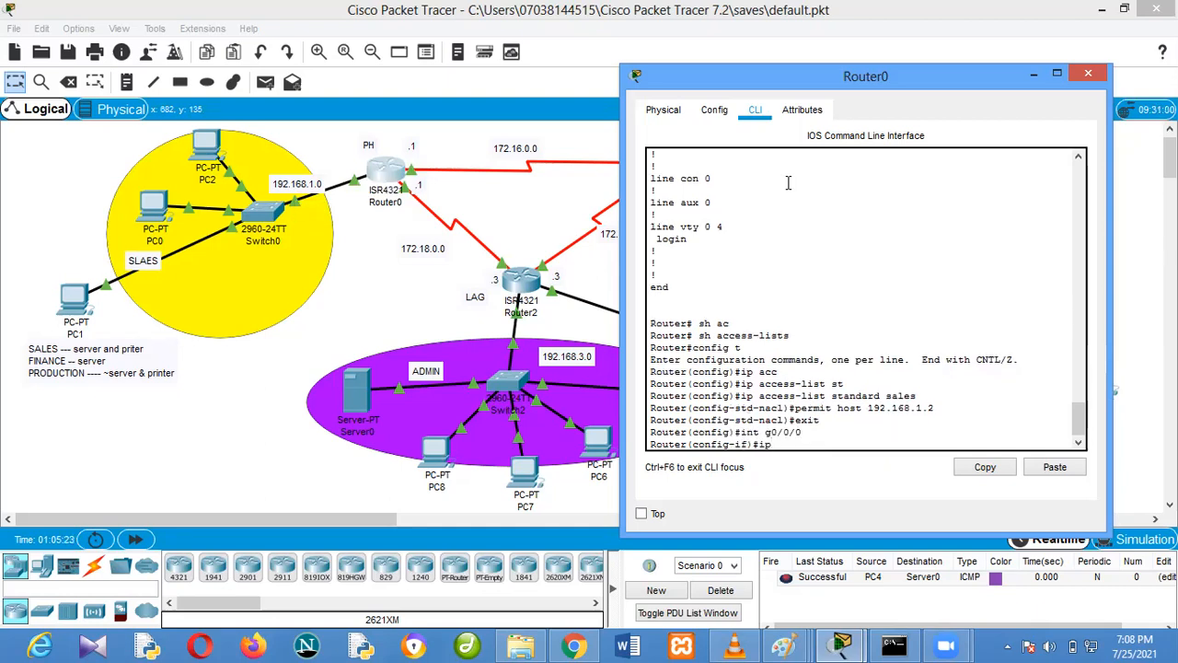
type(" ac")
key("Tab")
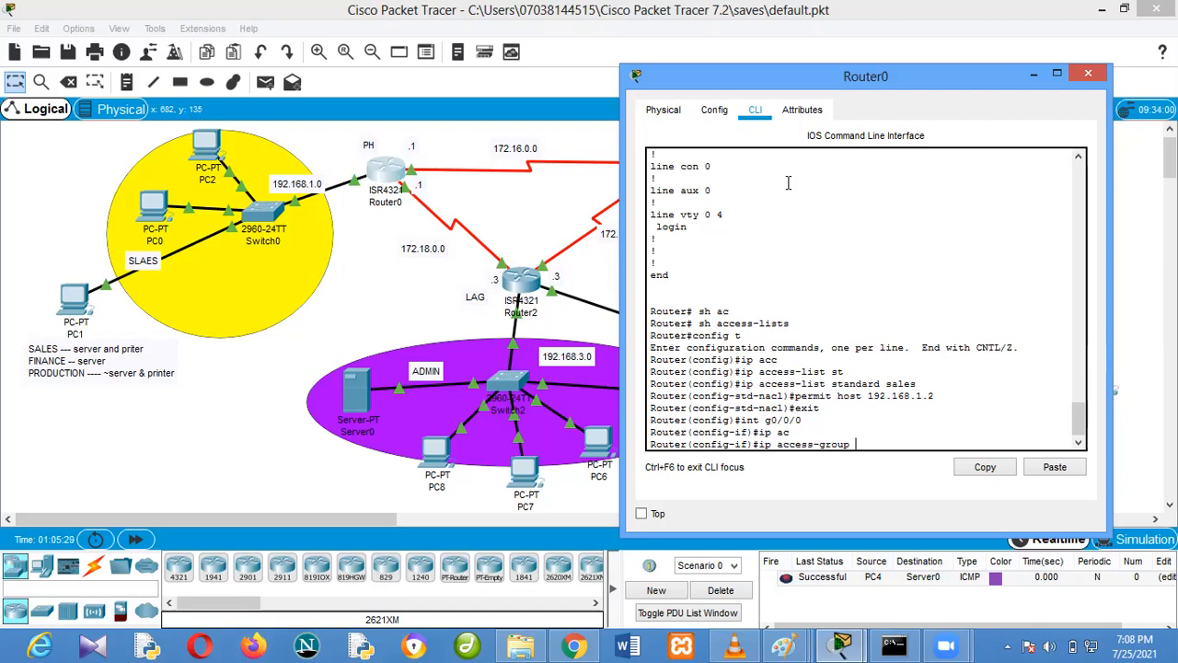
type("sales")
key("Return")
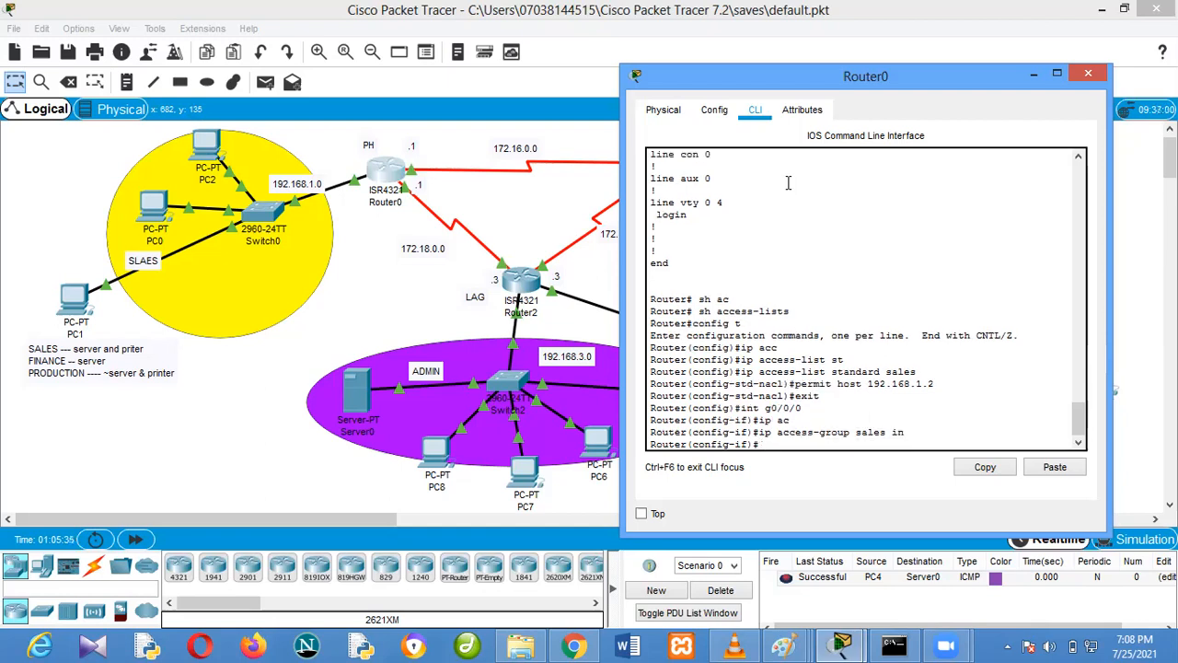
Delete the existing PDU scenario and send a simple PDU from PC2 to PC3
left_click(388, 265)
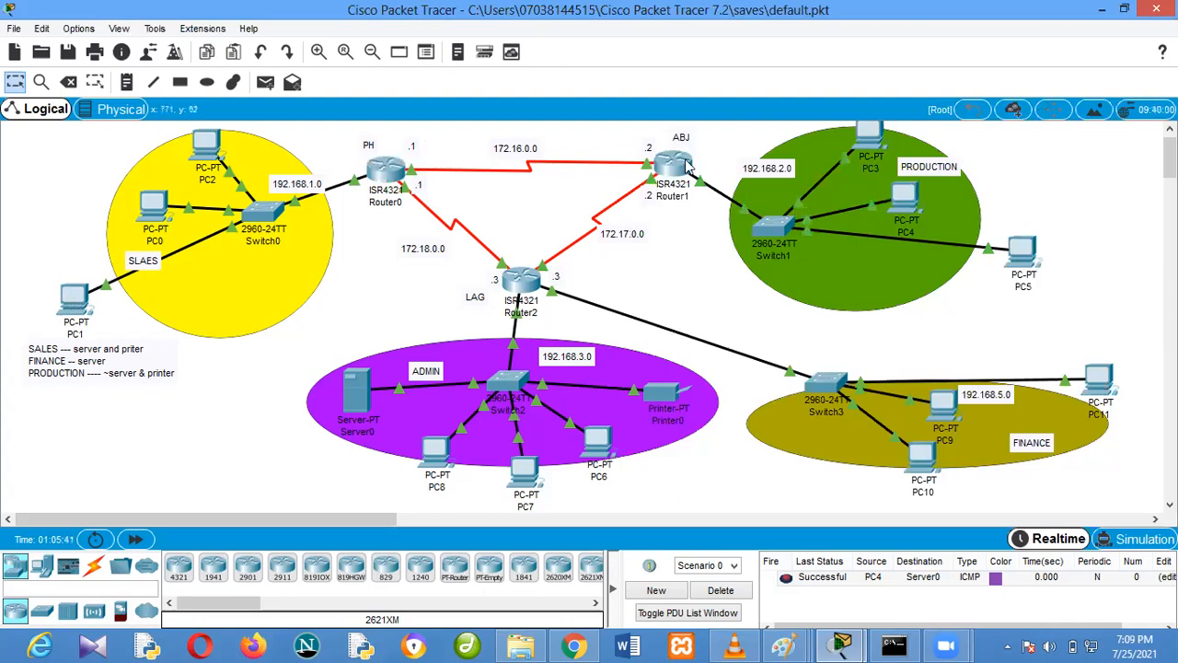
left_click(734, 594)
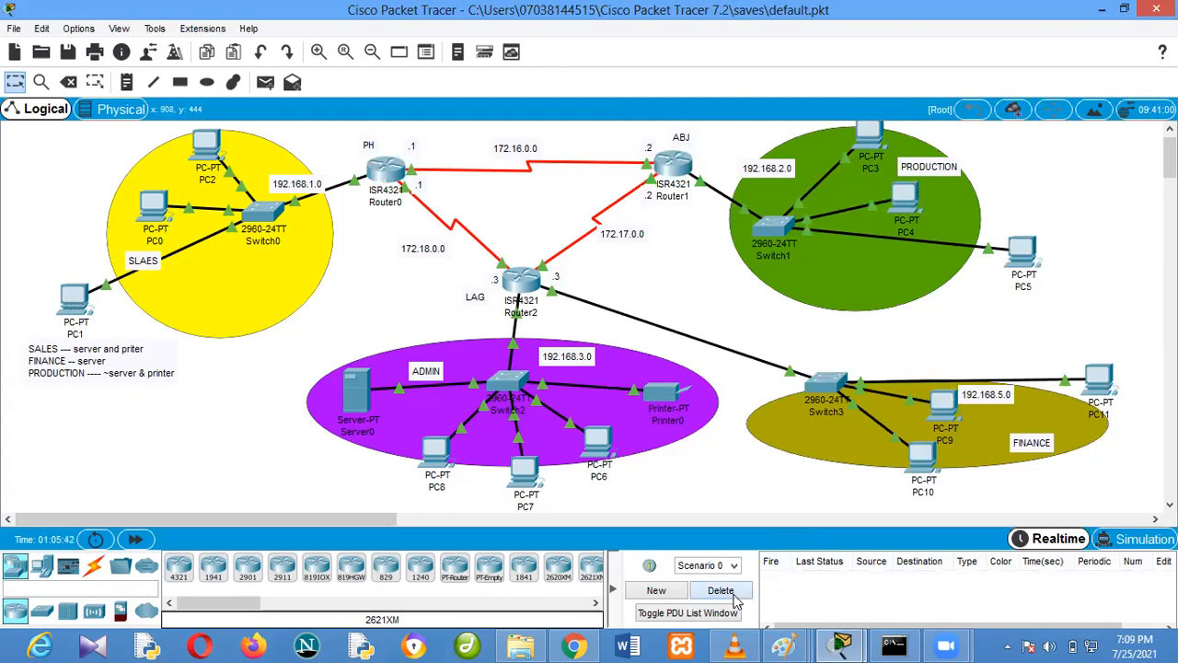
left_click(265, 83)
left_click(208, 146)
left_click(867, 137)
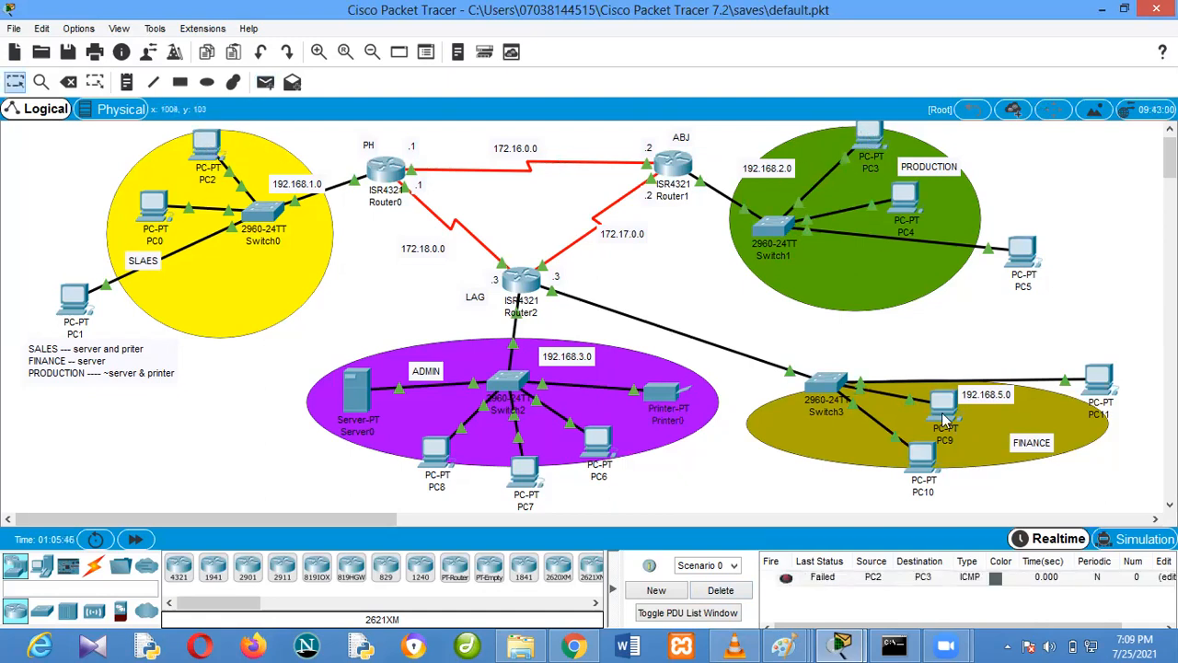
Send a simple PDU from PC1 to PC3 to test the permitted host
left_click(265, 83)
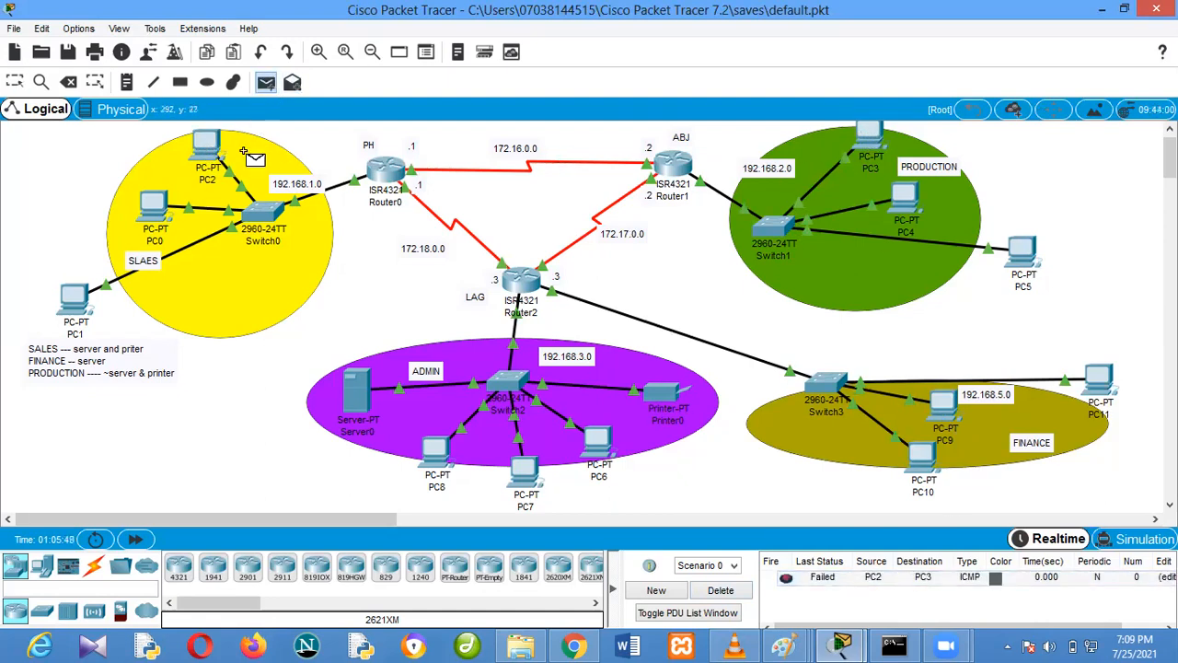
left_click(74, 297)
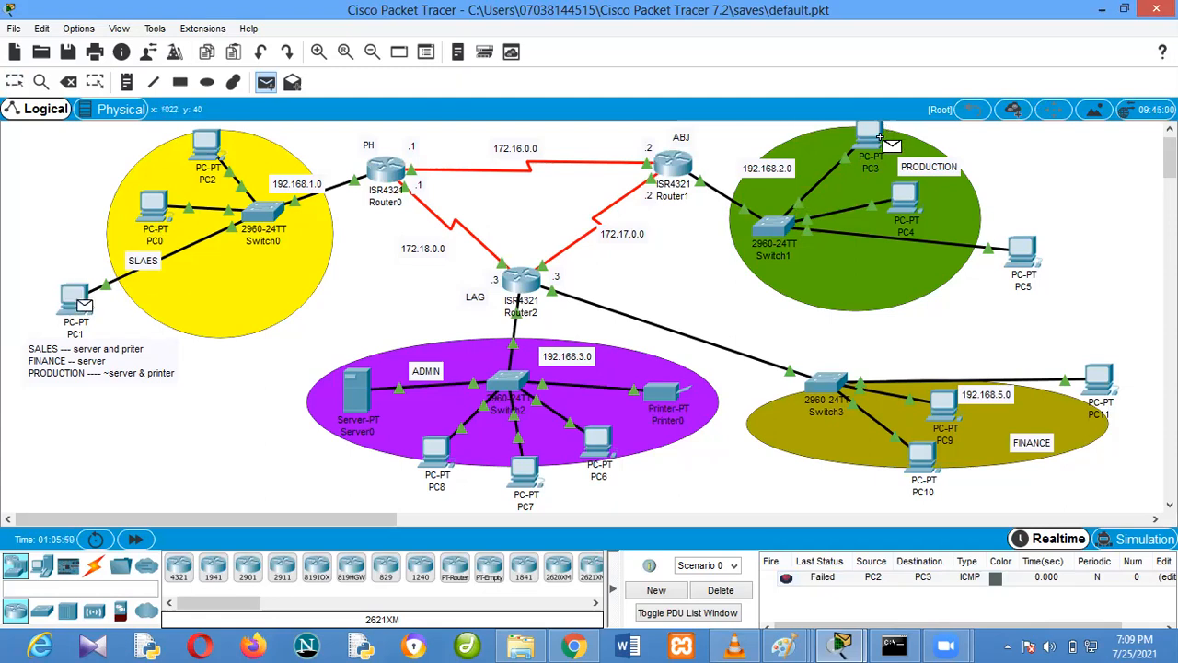
left_click(879, 140)
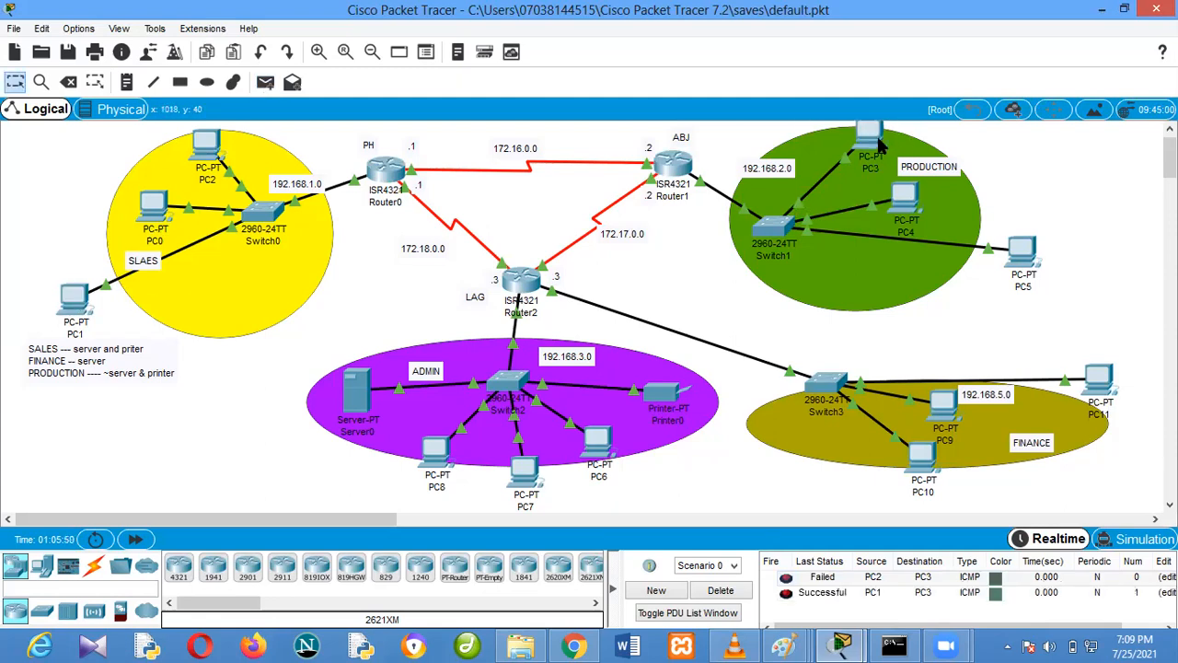
Clear the PDU list, send a simple PDU from PC2 to PC3 and play it in simulation mode
left_click(722, 591)
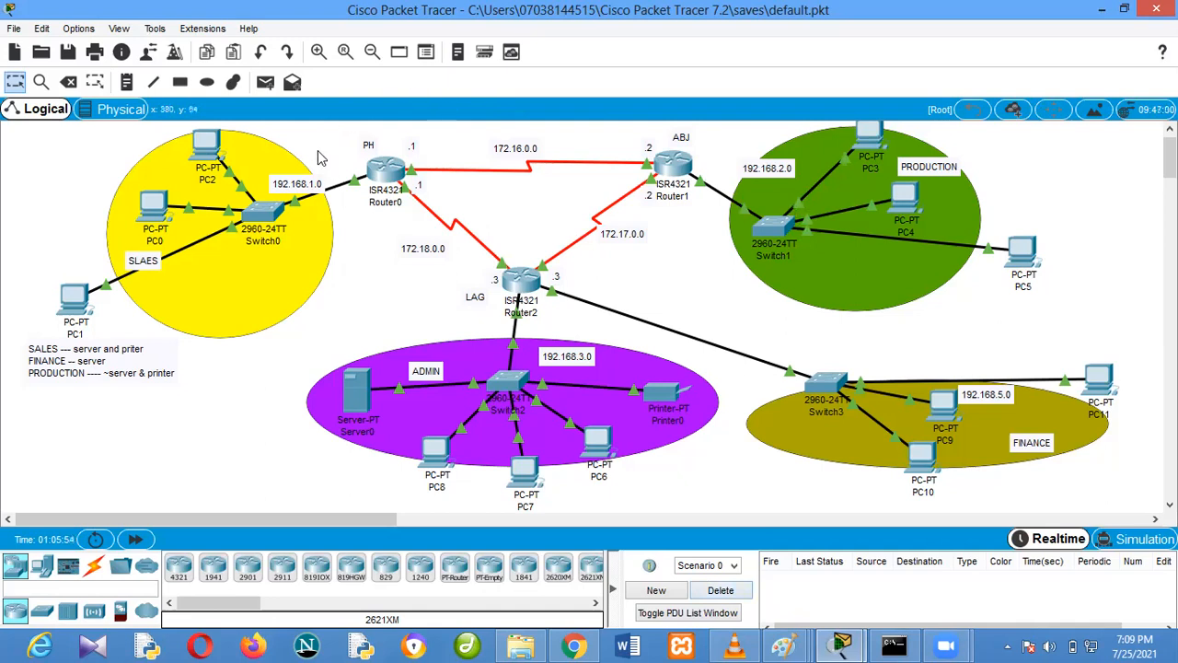
left_click(266, 83)
left_click(210, 143)
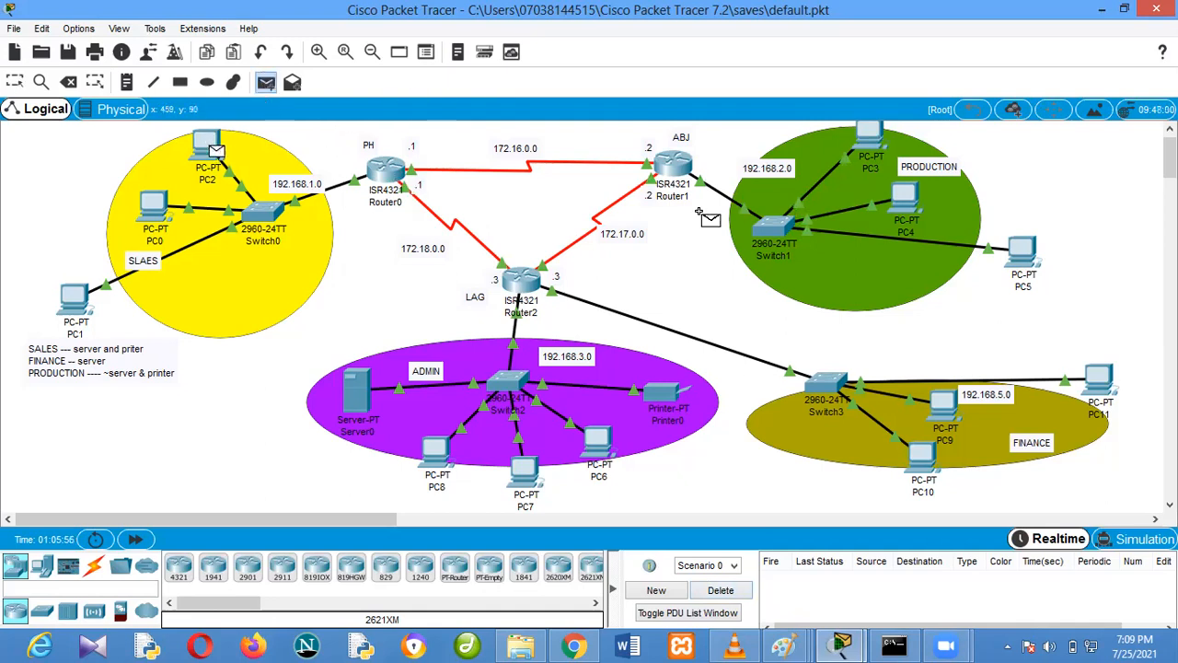
left_click(879, 140)
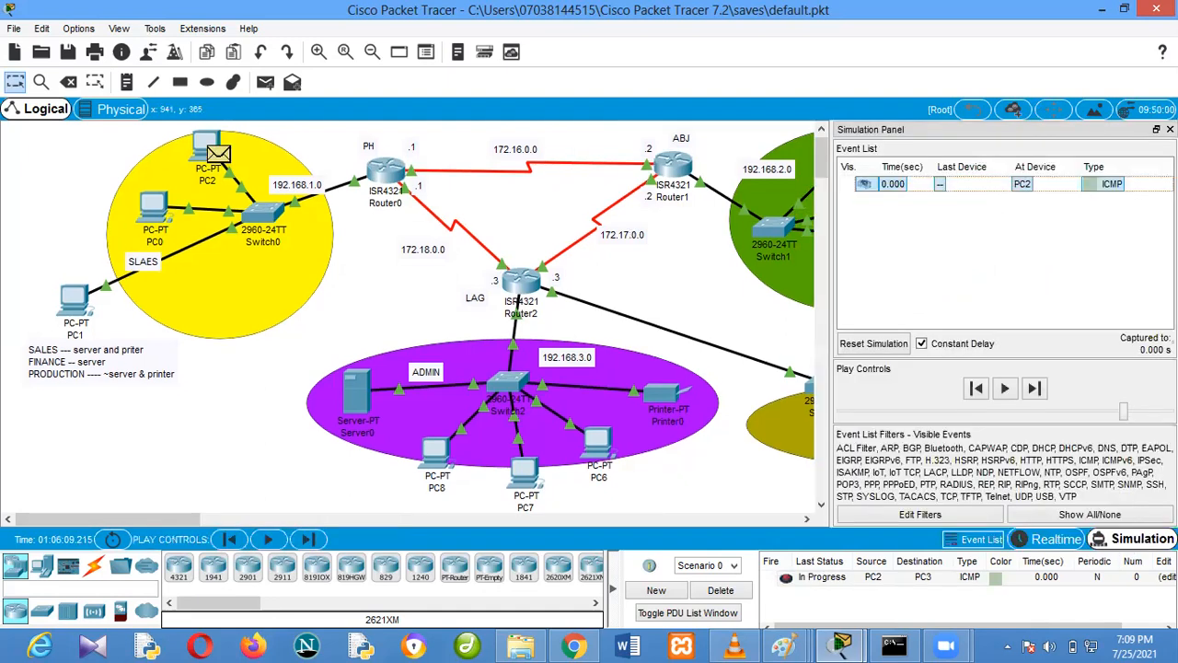
left_click(269, 540)
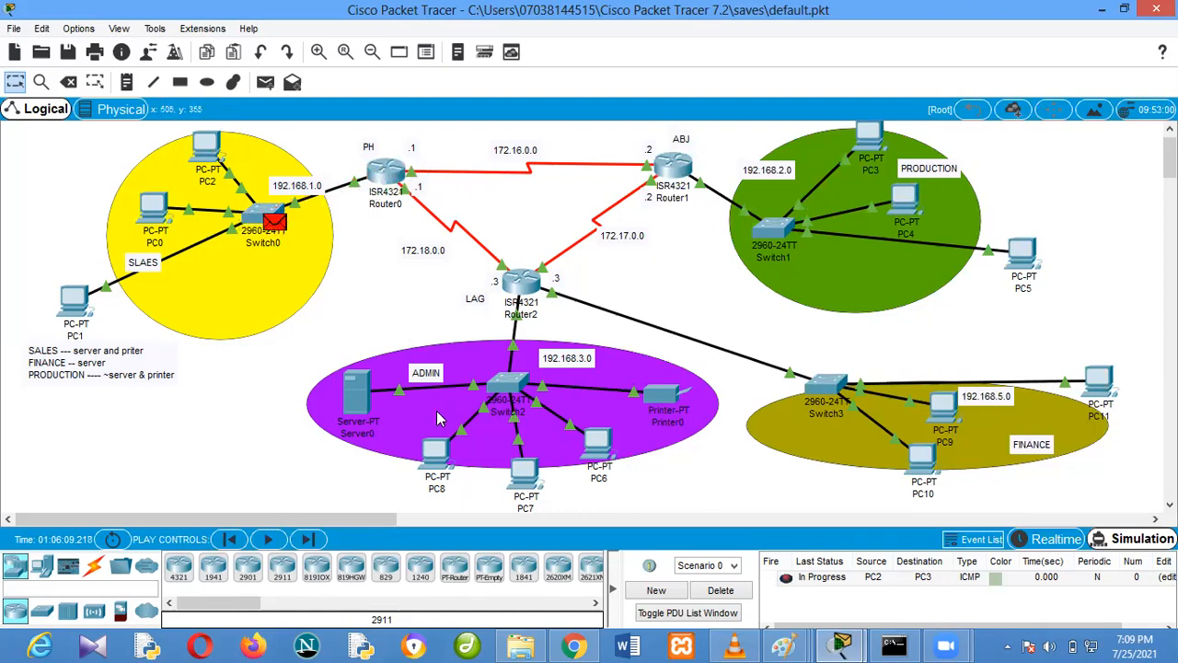
Replace the test with a simulated PDU from PC1 to PC3, play it, then clear the list and return to realtime mode
left_click(733, 593)
left_click(265, 82)
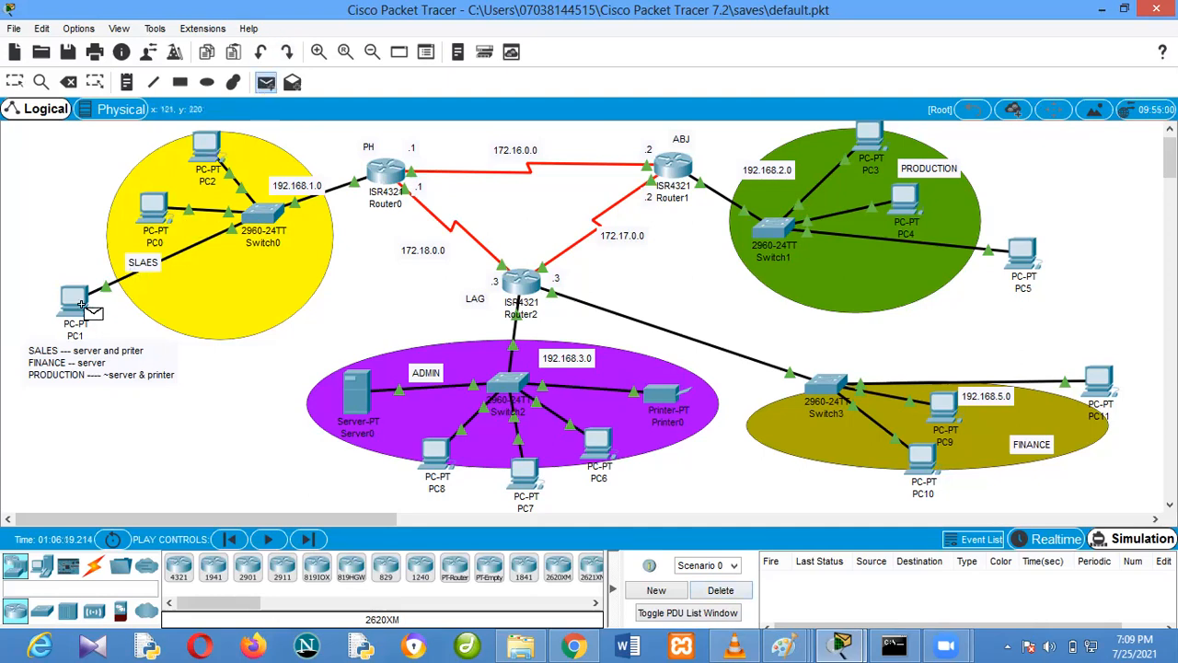
left_click(83, 308)
left_click(869, 137)
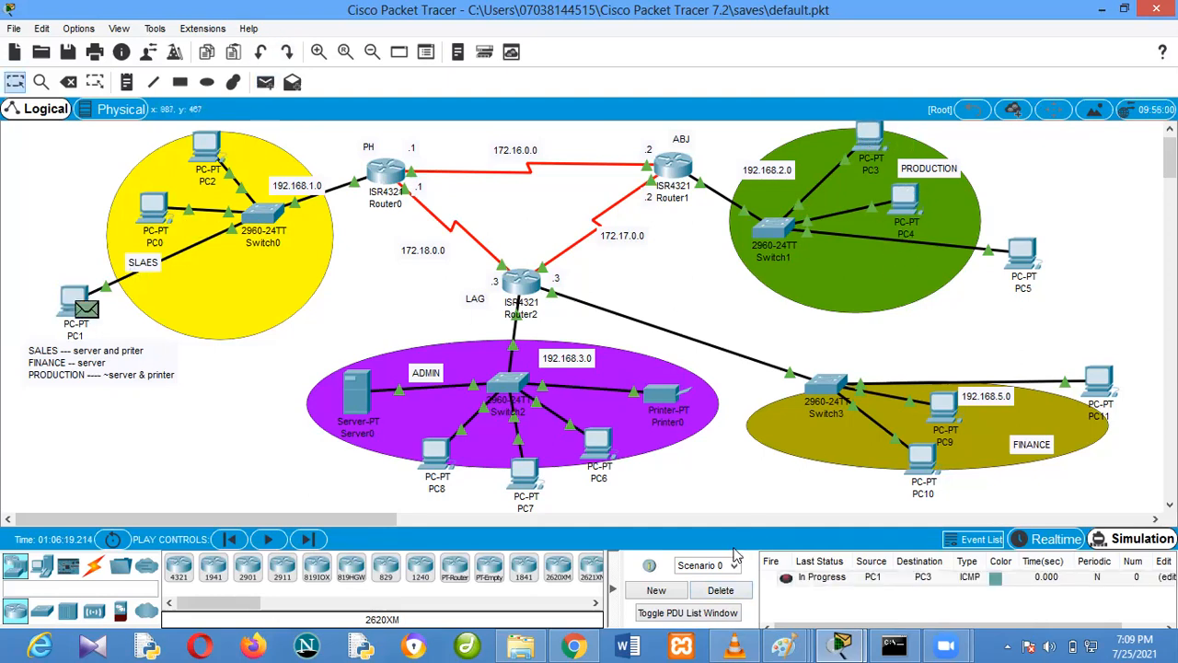
left_click(267, 538)
left_click(744, 594)
left_click(1068, 538)
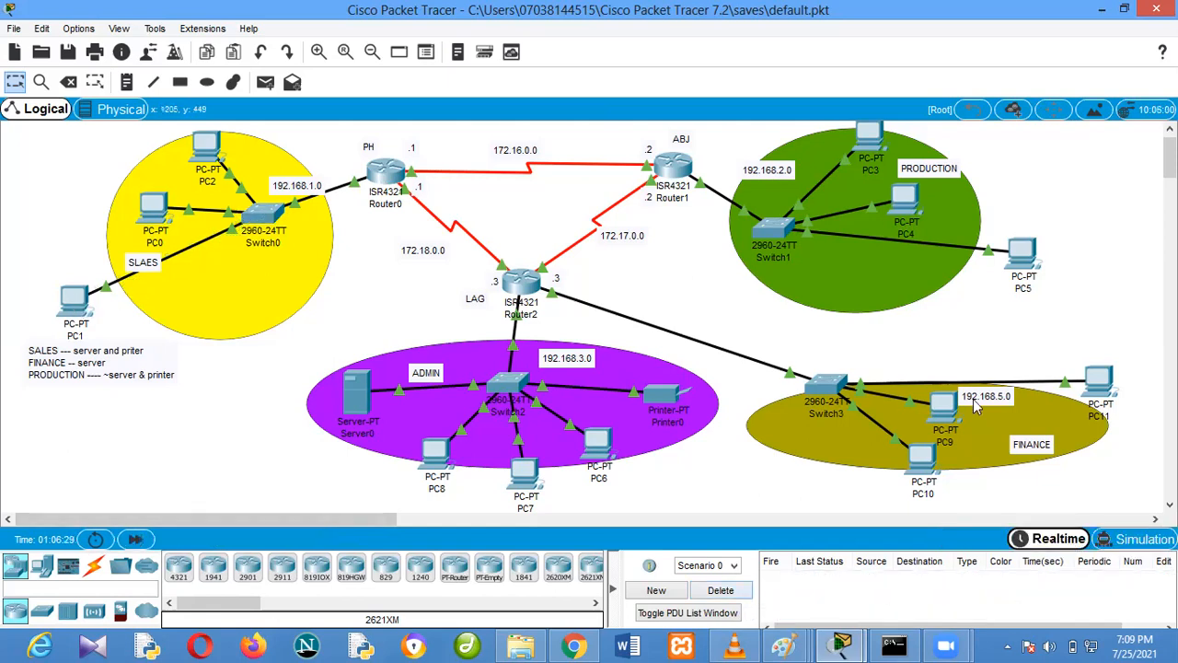
Open Router1's command line and place its window clear of the sales and admin networks
left_click(676, 170)
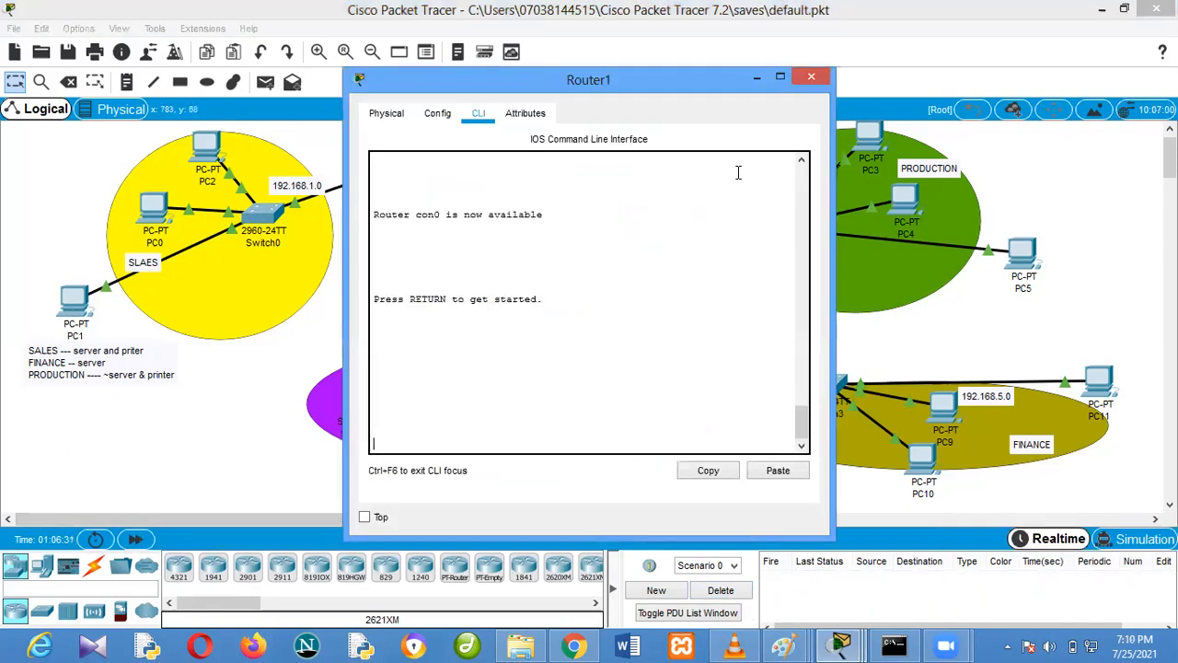
left_click_drag(673, 79, 982, 91)
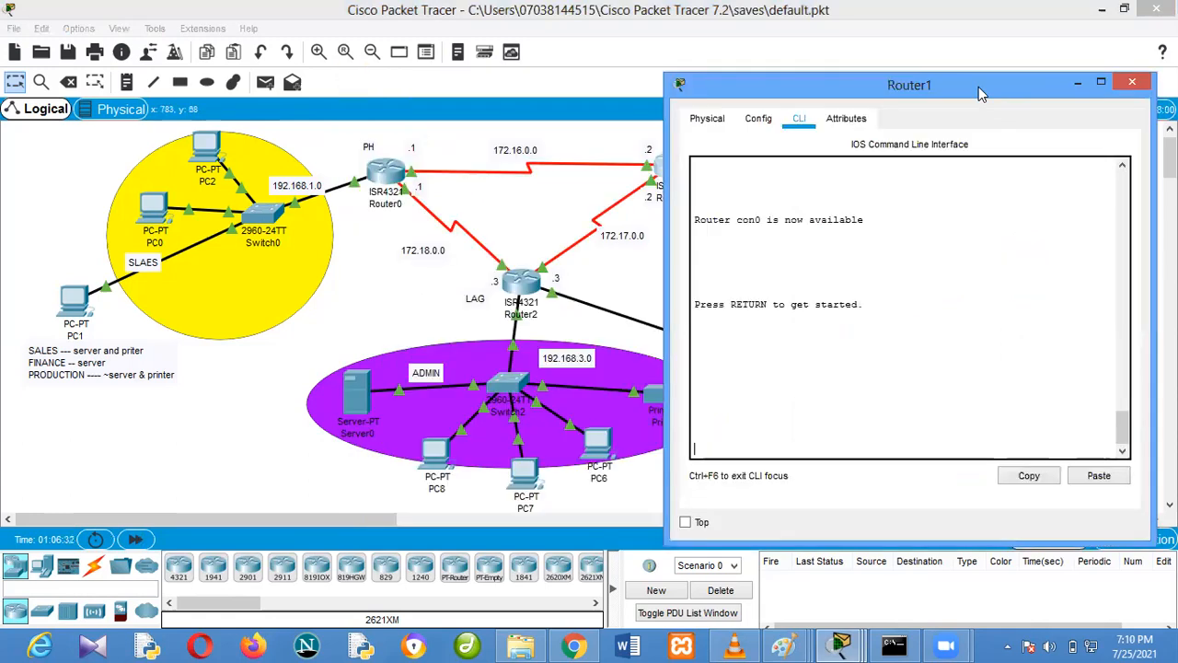
left_click(907, 57)
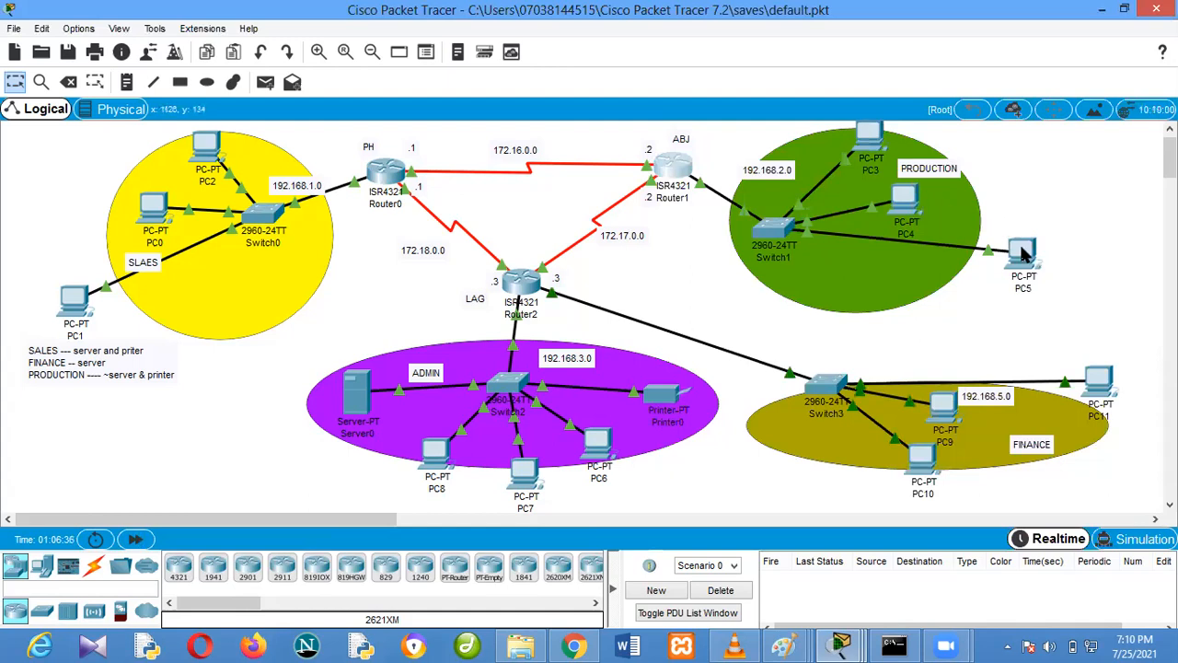
Move PC5 inside the green production area and correct the yellow network's label to SALES
left_click_drag(1022, 262, 875, 264)
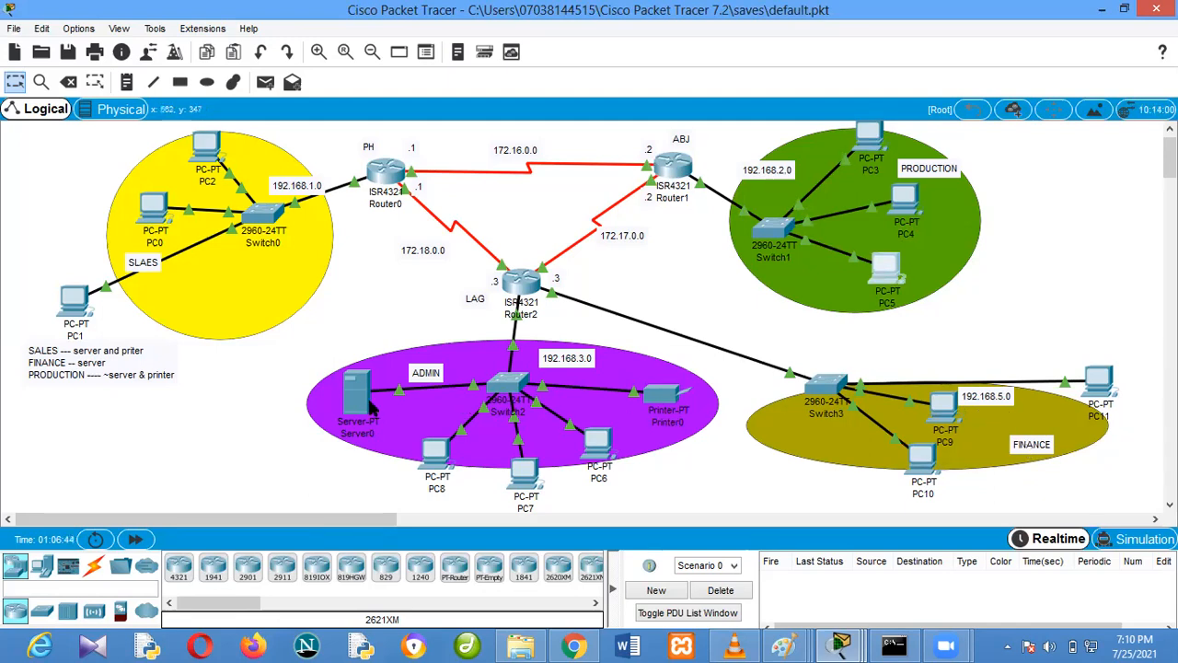
left_click(147, 260)
left_click(149, 263)
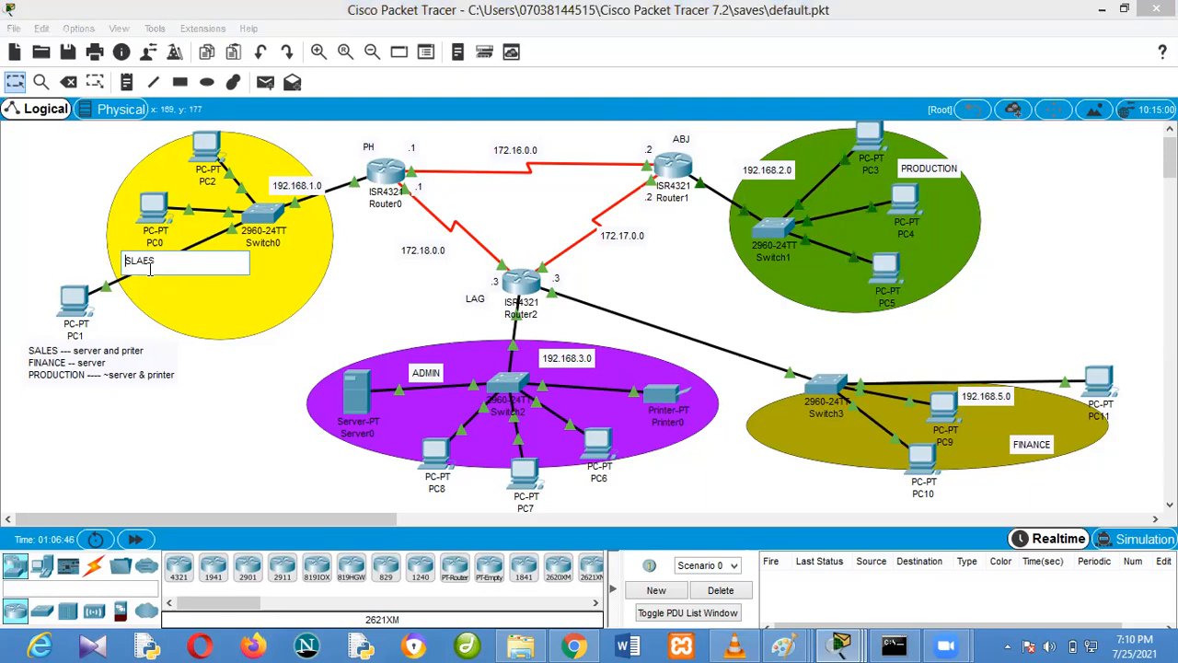
key("BackSpace")
key("BackSpace")
key("BackSpace")
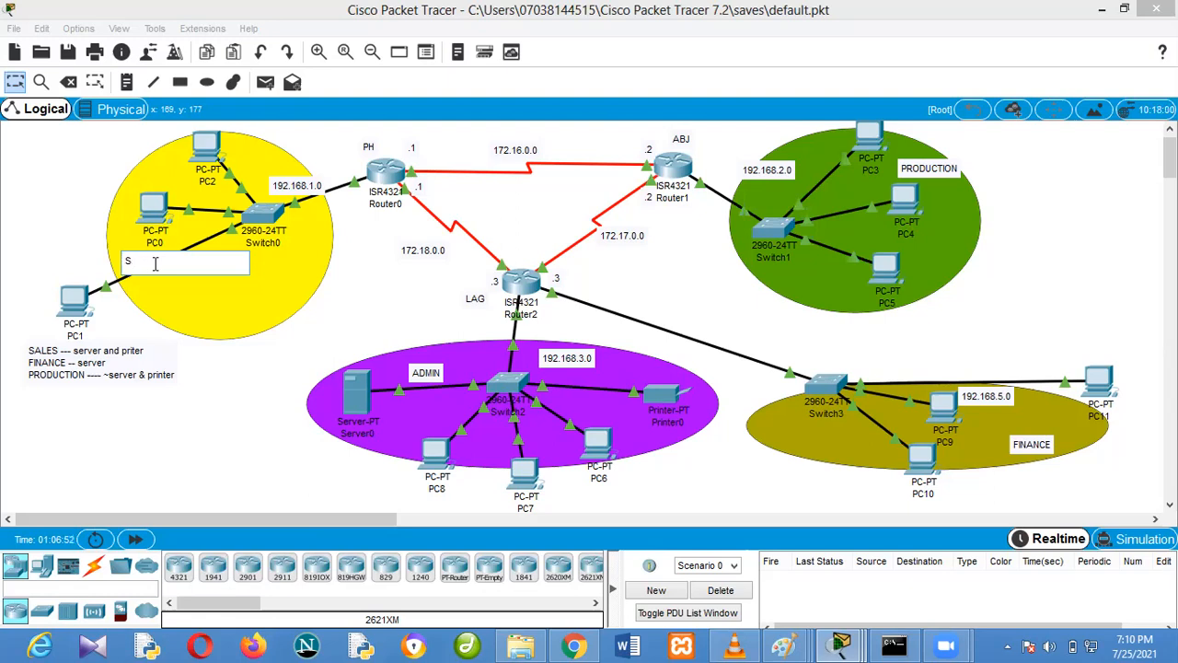
type("ALES")
left_click(406, 289)
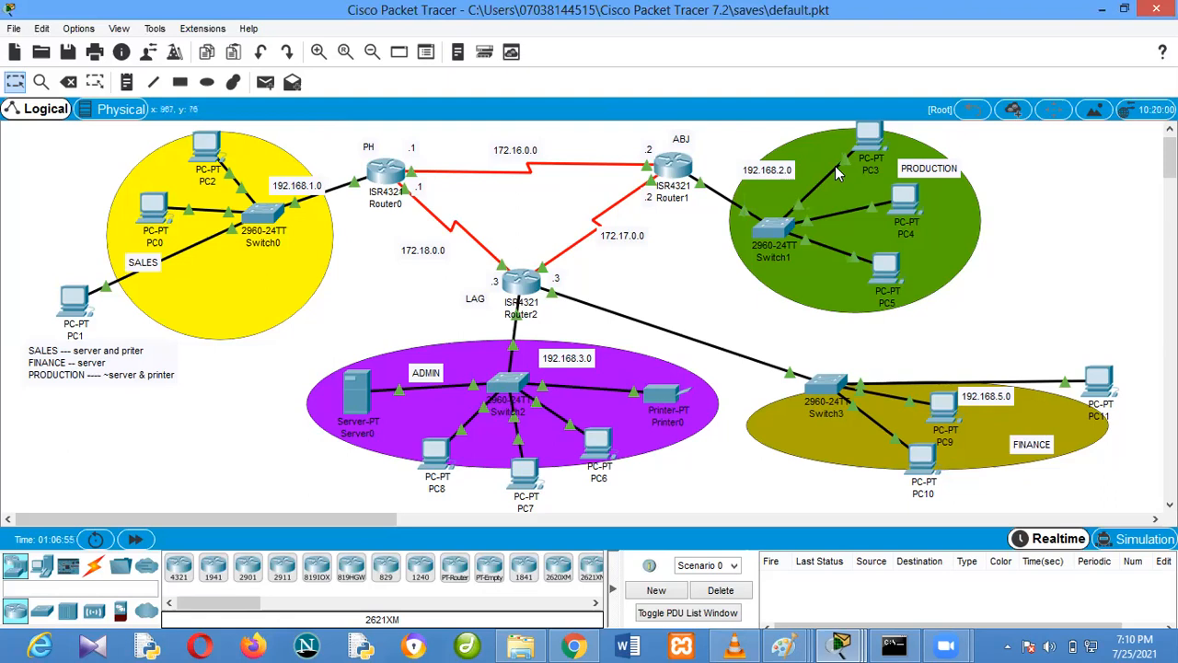
Open Router1's command line and enter privileged mode with the enable password
left_click(681, 170)
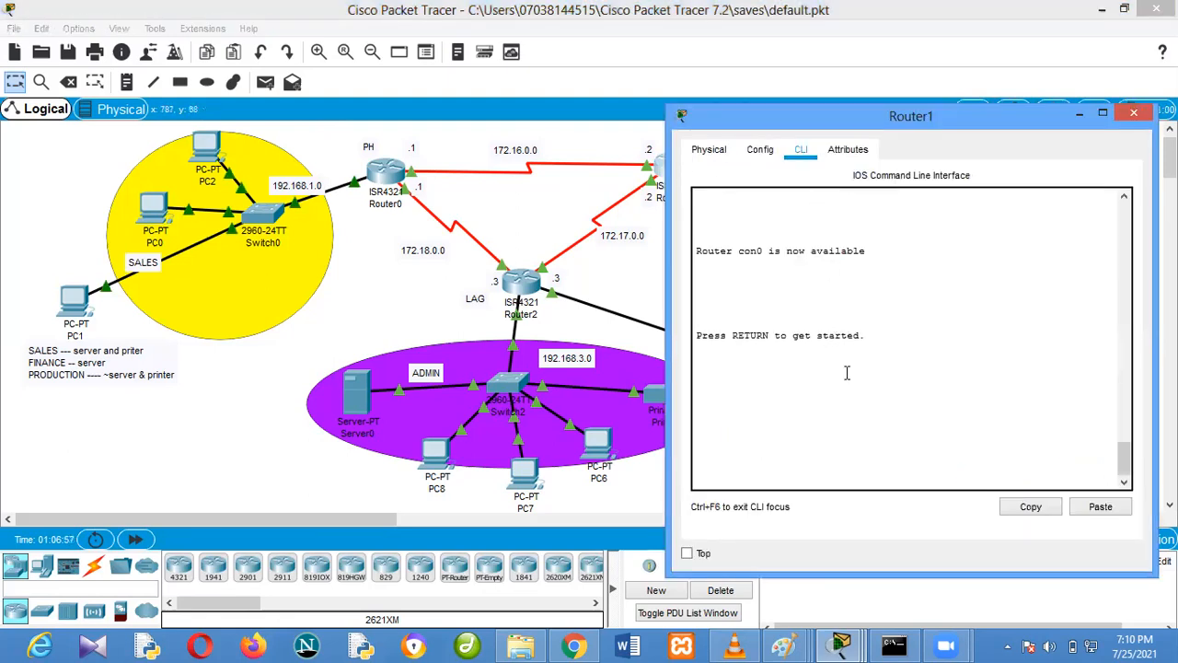
key("Return")
key("Return")
type("E")
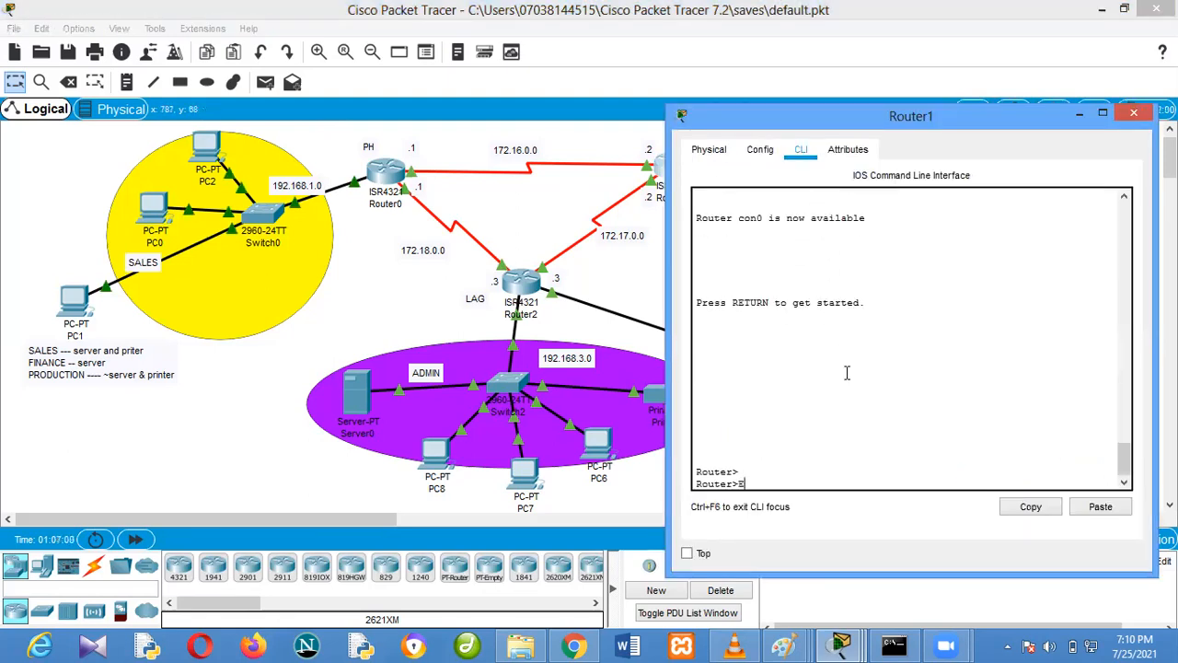
type("N")
key("Return")
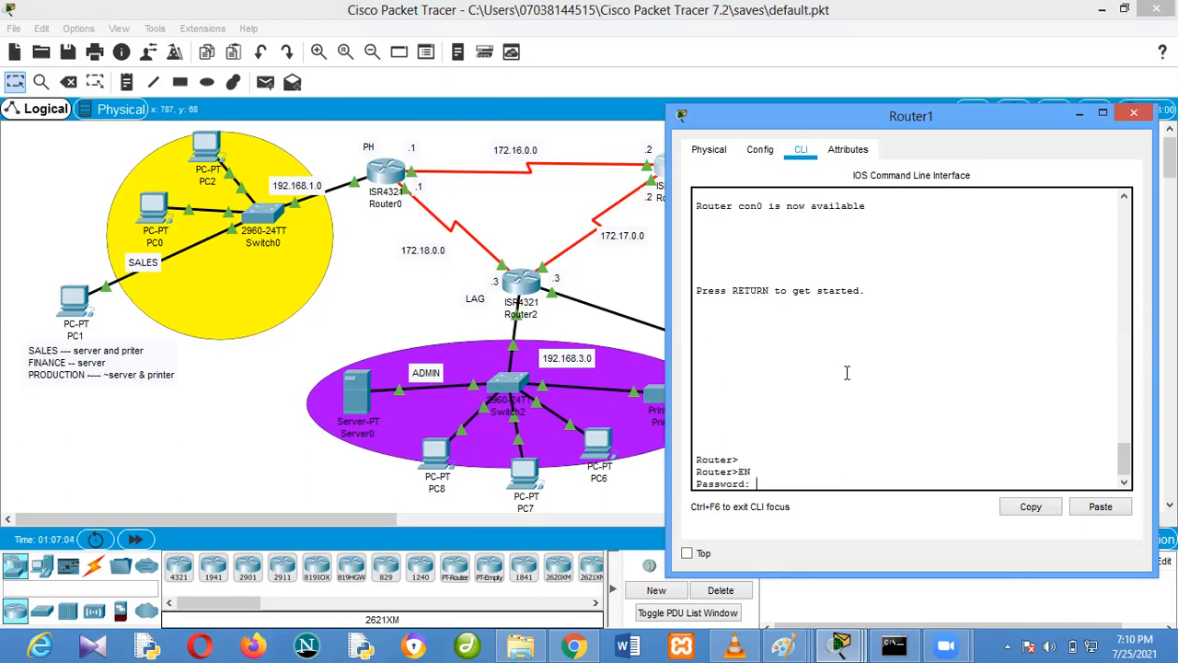
key("Return")
Display Router1's access lists
type("sh")
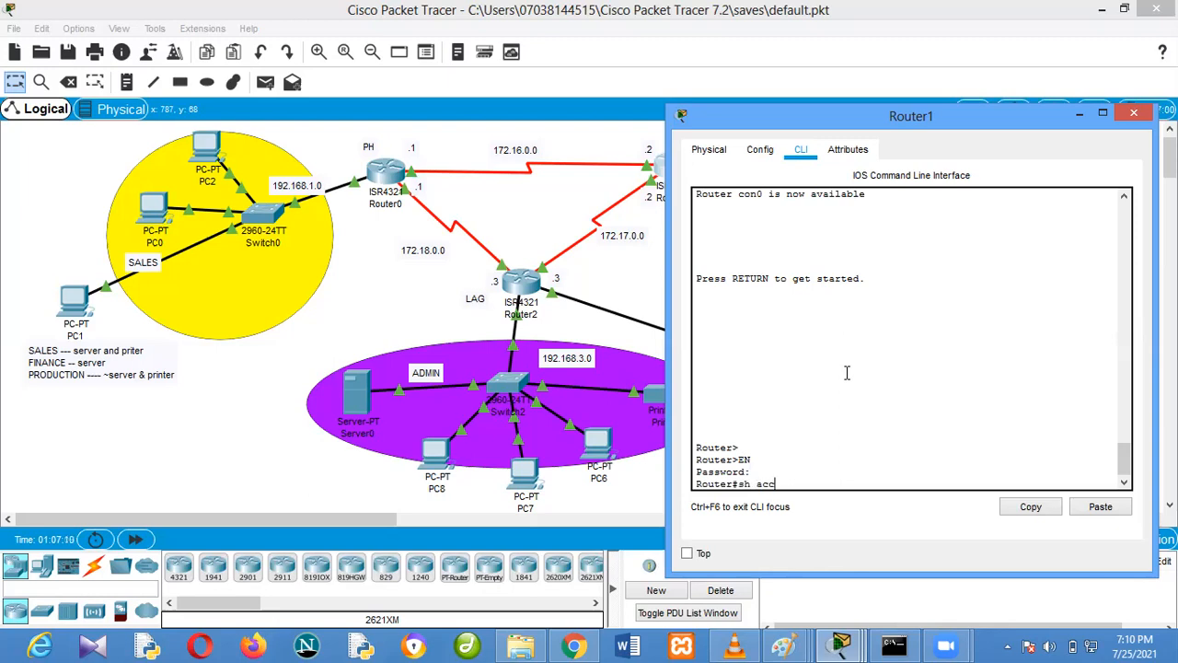
type(" acc")
key("Tab")
key("Return")
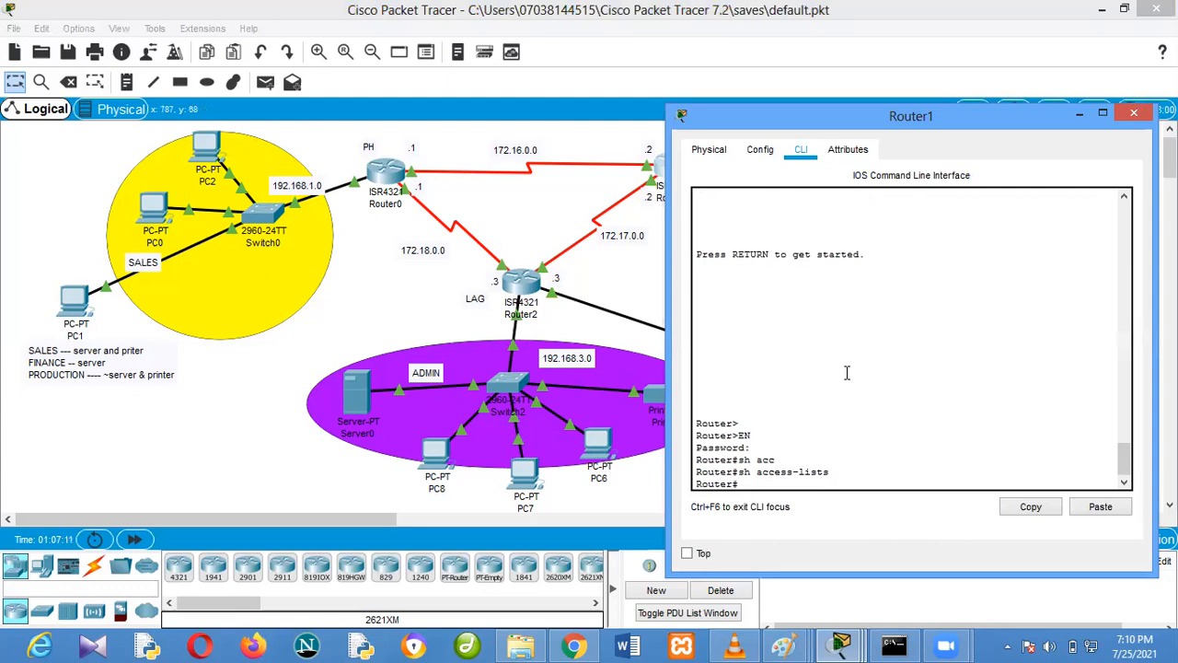
Enter global configuration mode on Router1
type("config t")
key("Return")
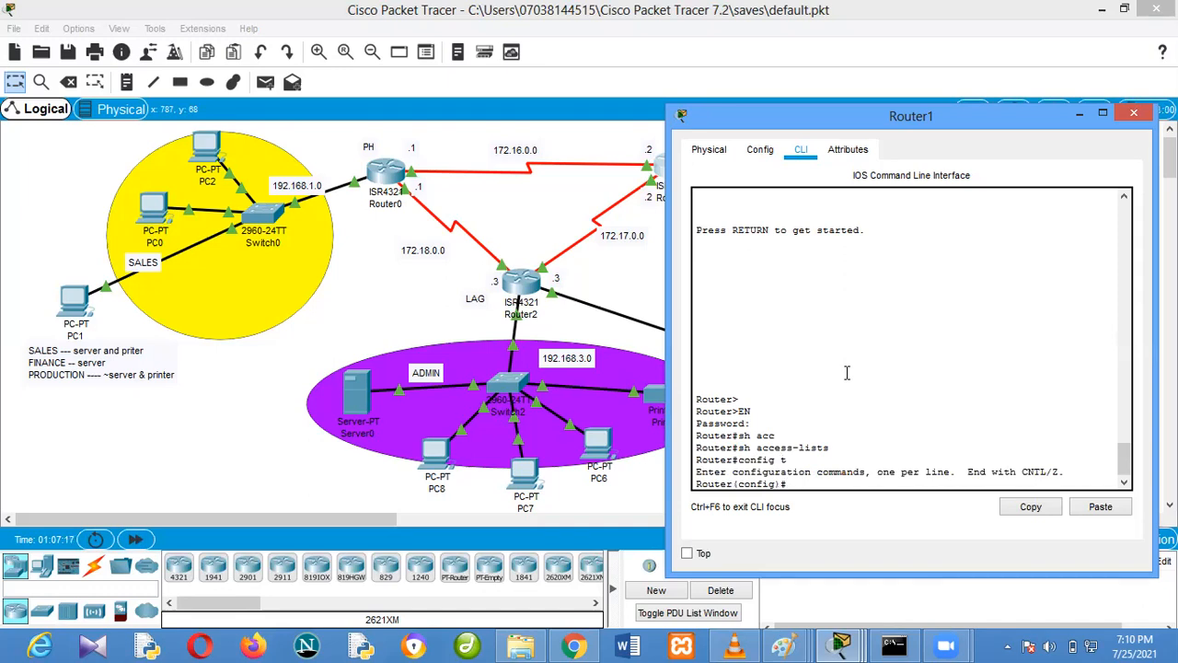
Create an extended named IP access list called prod_to_sales_fin on Router1
type("ip acc")
key("Tab")
type("ex")
key("Tab")
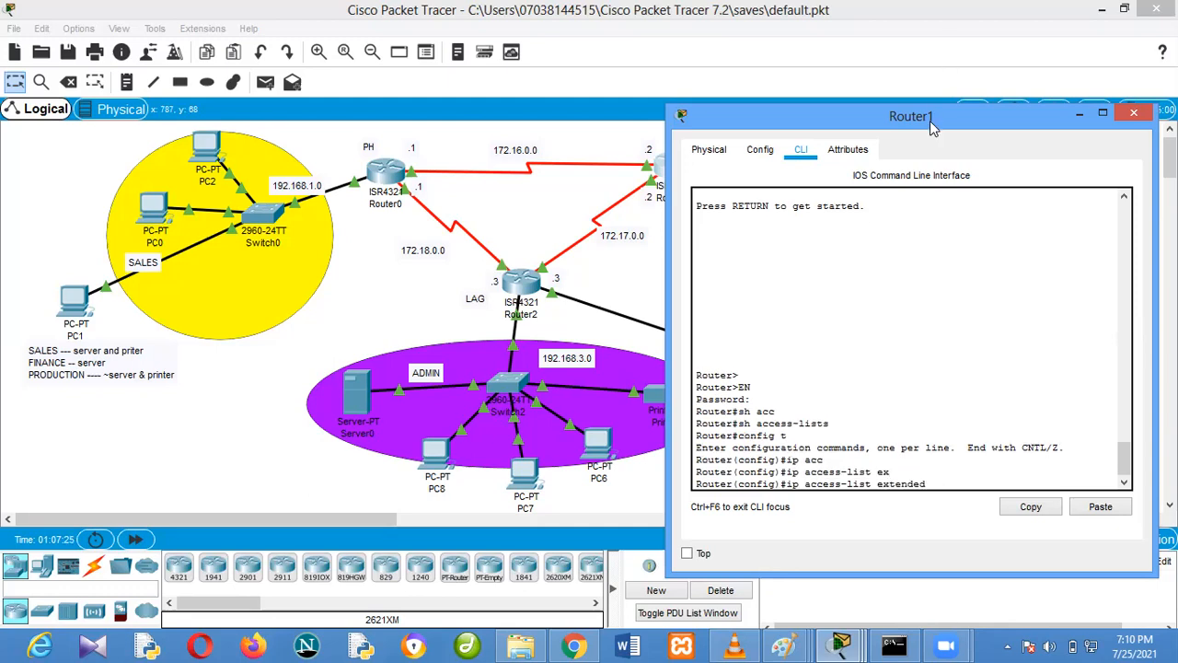
left_click_drag(932, 121, 937, 146)
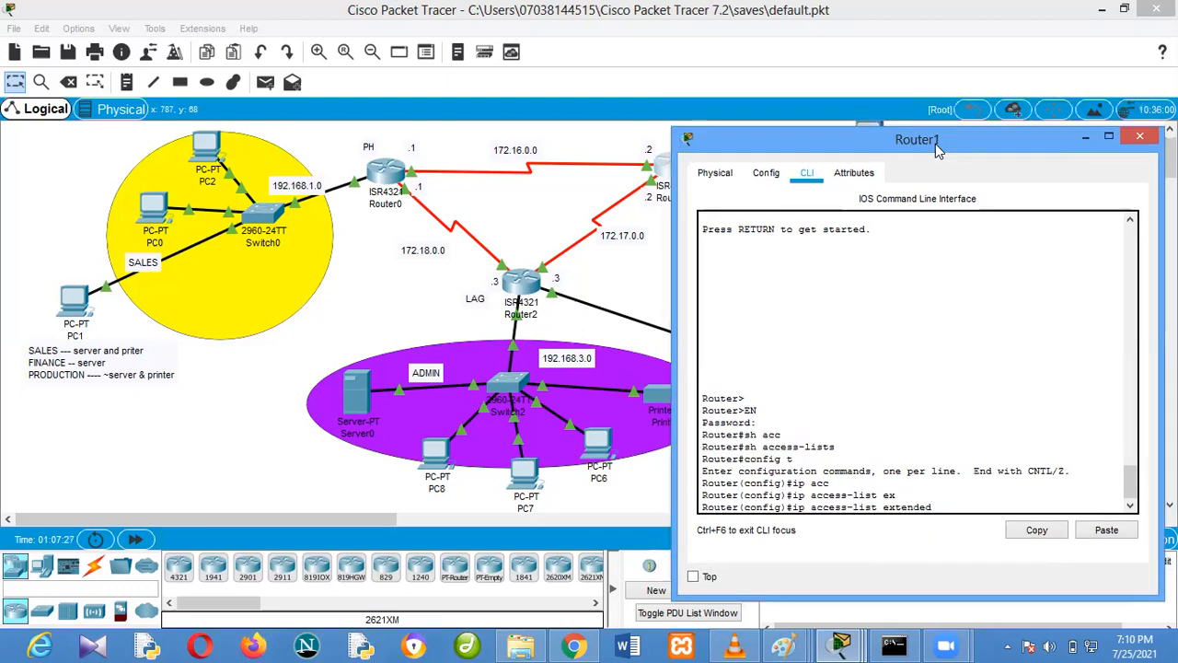
type("prod_sales_fin")
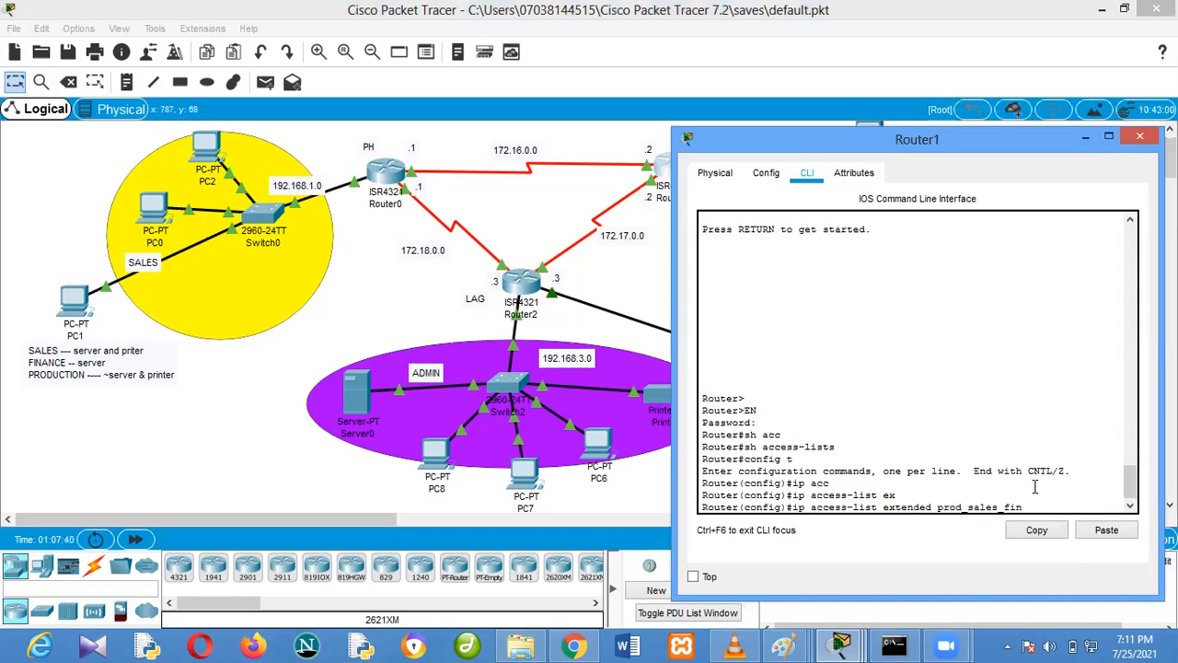
key("Left")
key("Left")
key("Left")
key("Left")
key("Left")
key("Left")
key("Left")
key("Left")
key("Left")
key("BackSpace")
type("_to_")
key("Return")
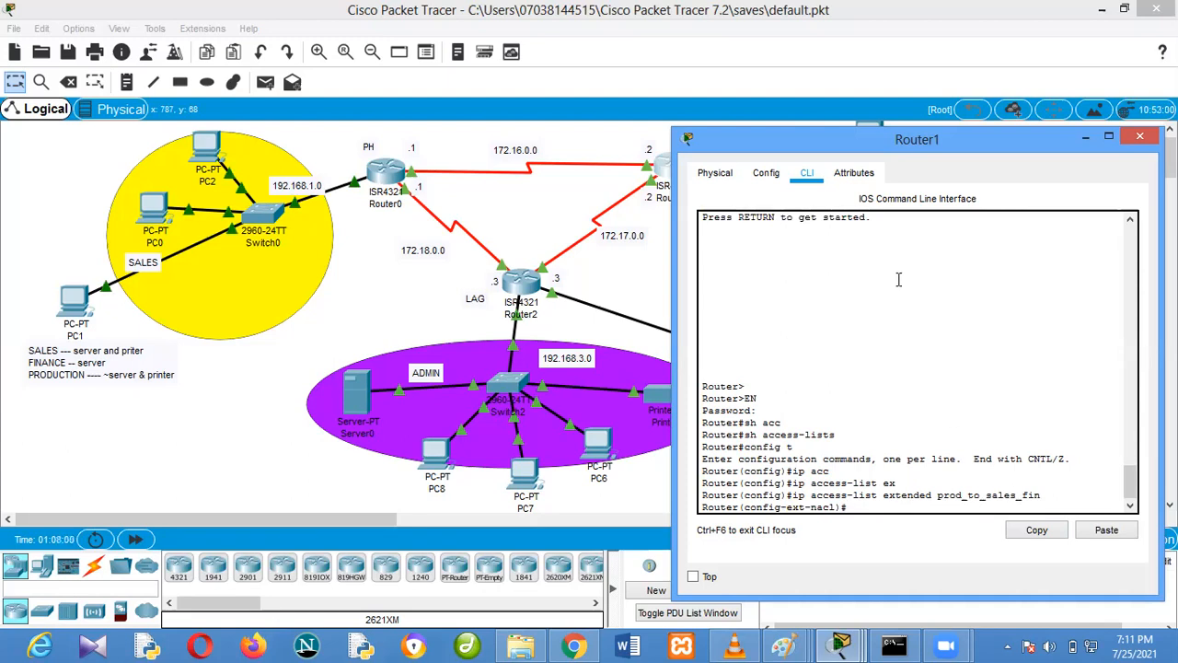
Add an ACL rule permitting IP traffic from 192.168.2.0 0.0.0.255 to the finance network 192.168.5.0 0.0.0.255
left_click_drag(955, 140, 968, 135)
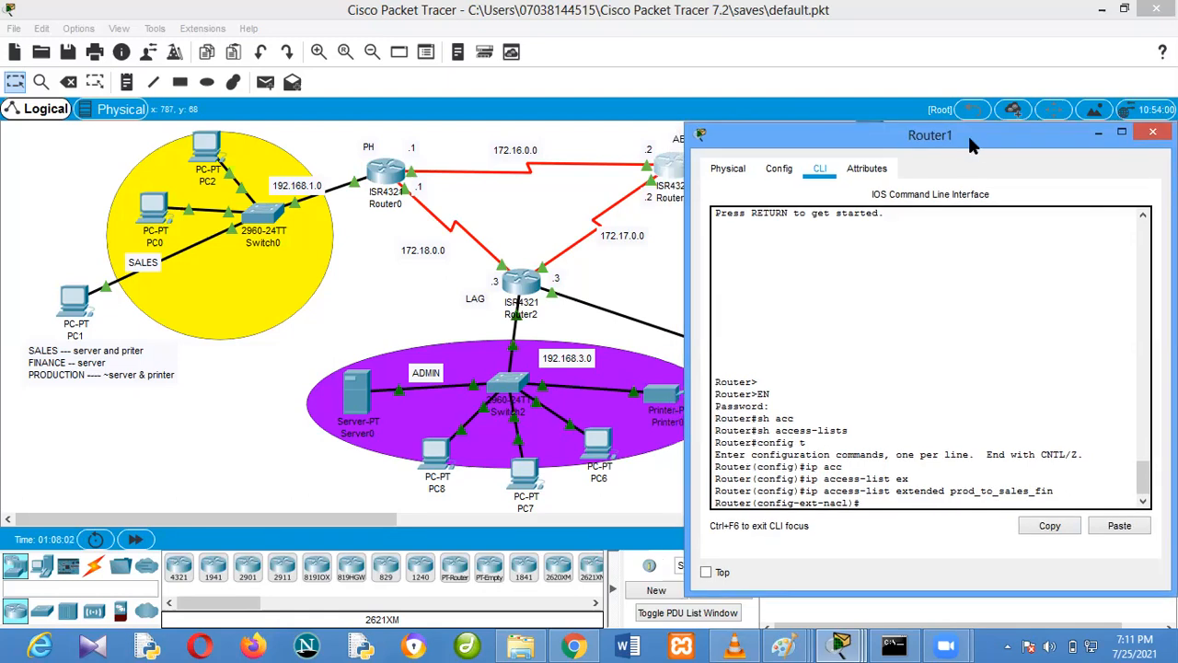
type("permit")
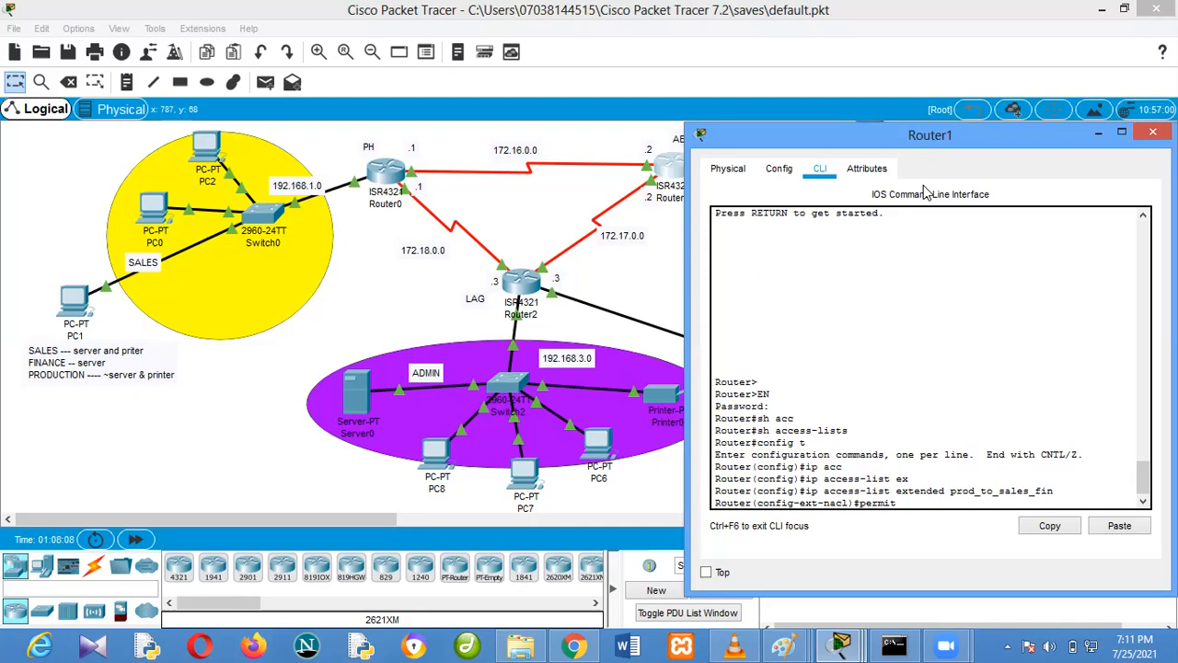
left_click_drag(970, 142, 314, 40)
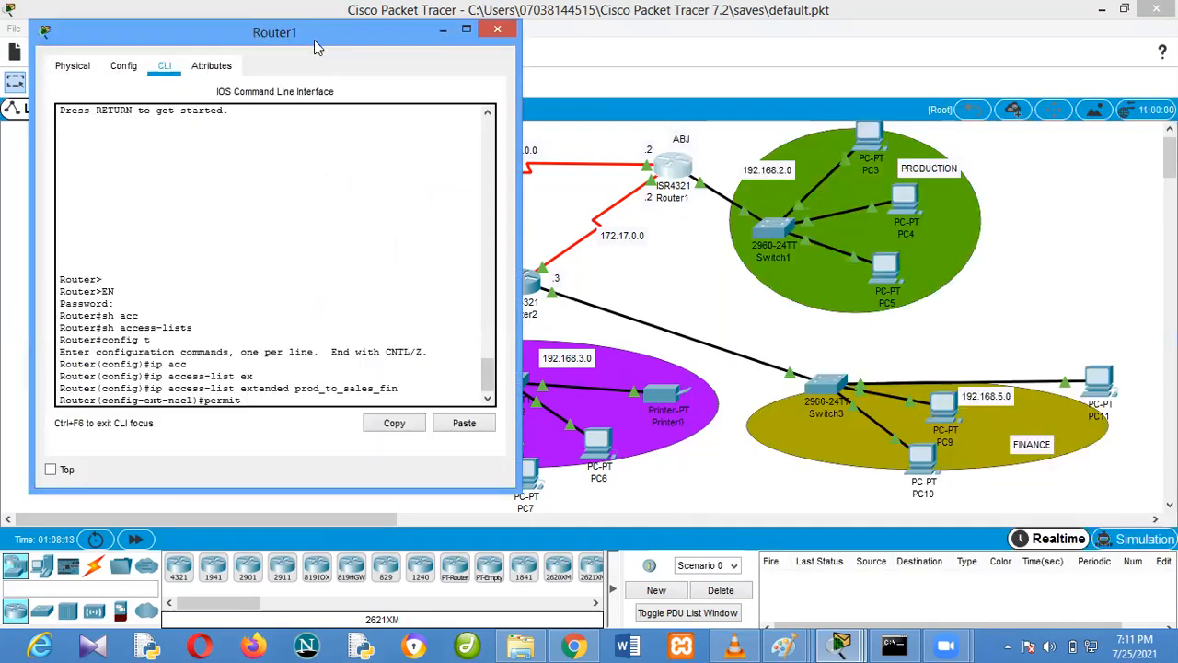
type(".168.2.0")
key("BackSpace")
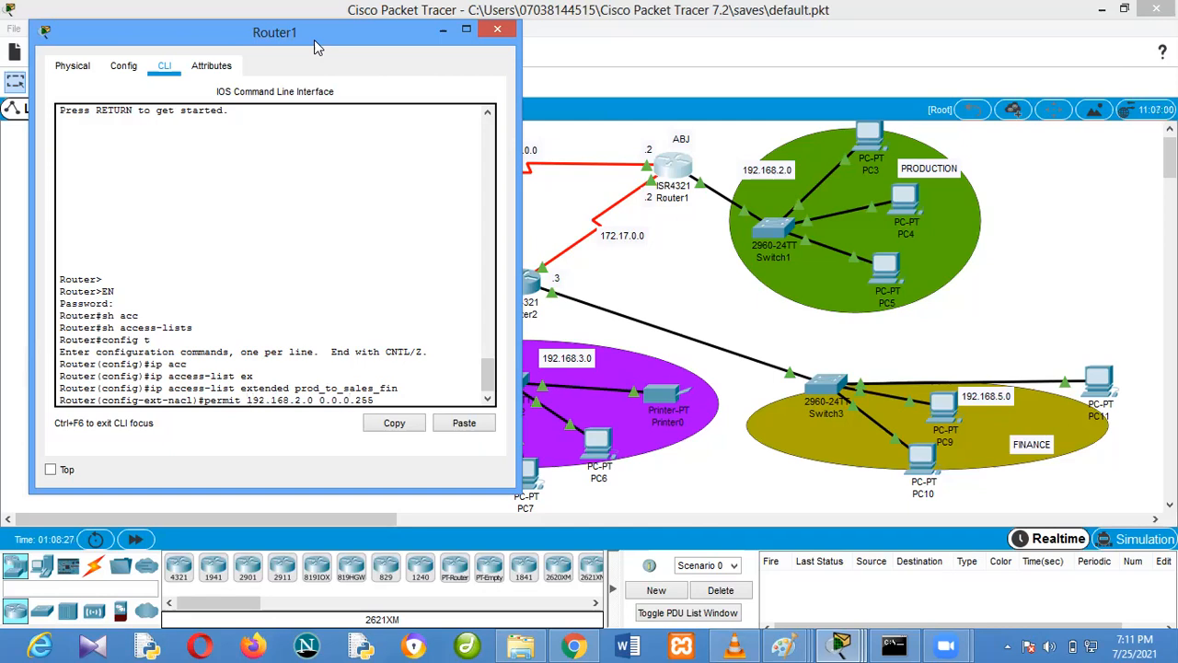
type("ip")
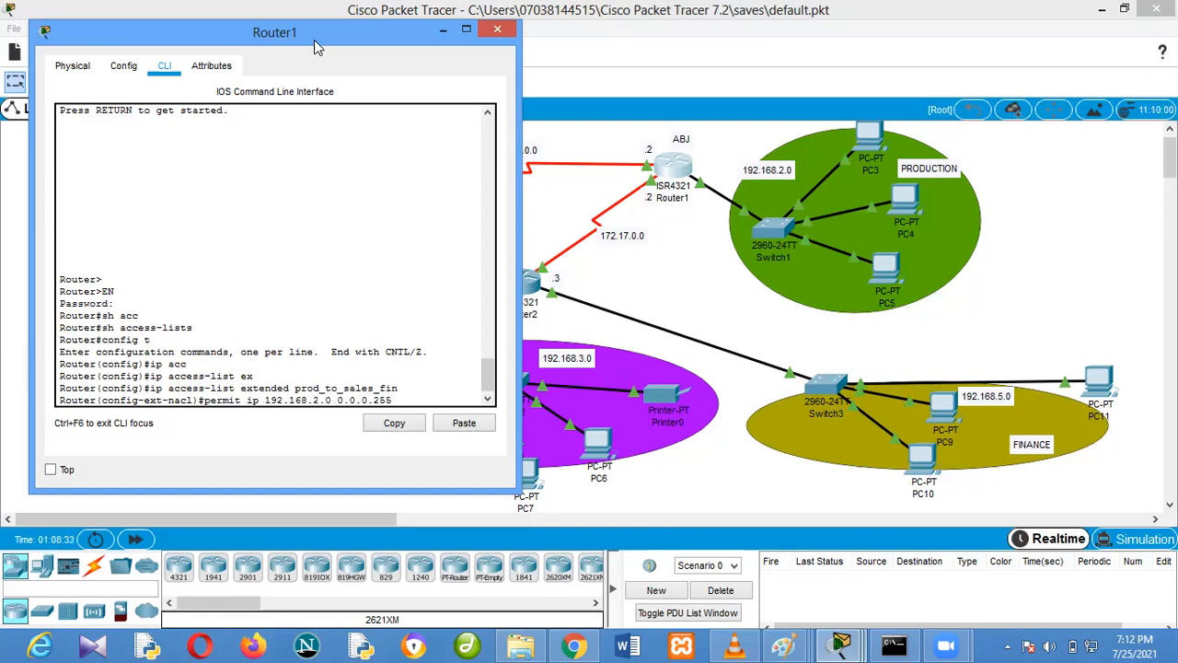
type("192")
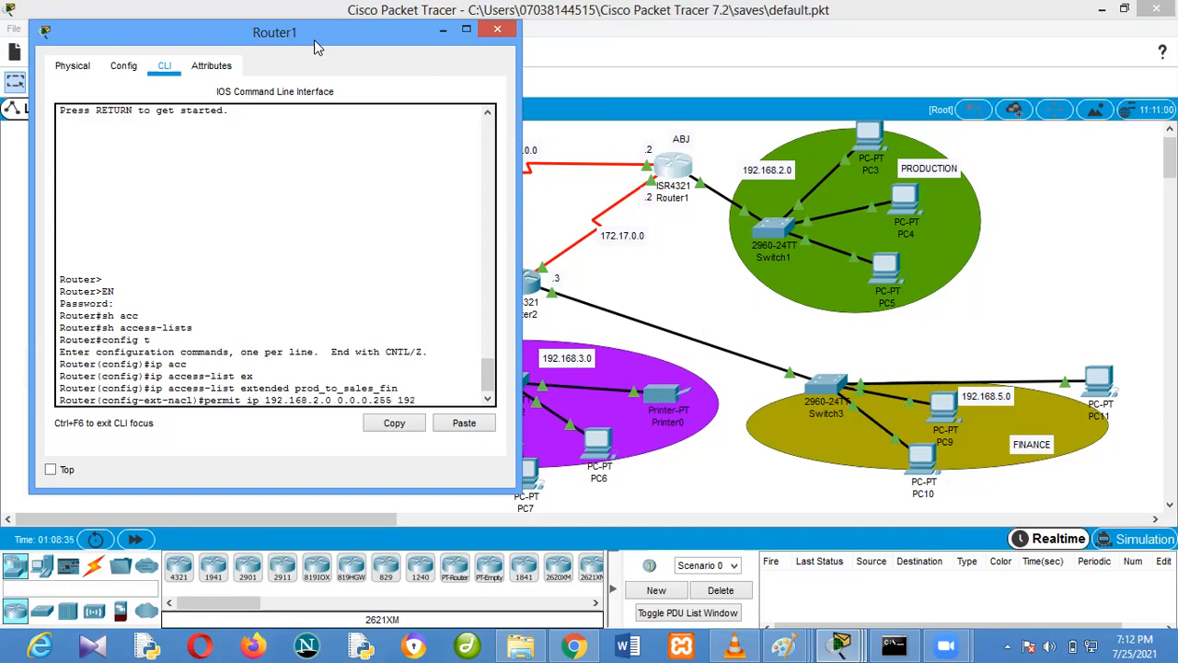
type(".168.5.")
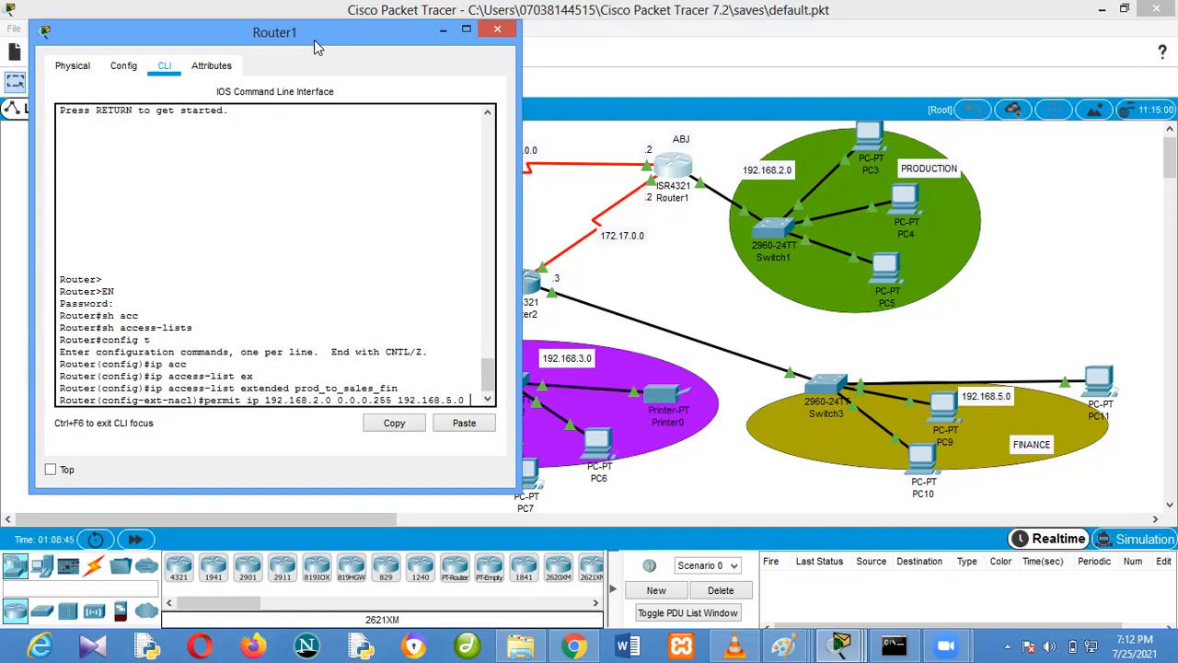
type("0.0.0.255")
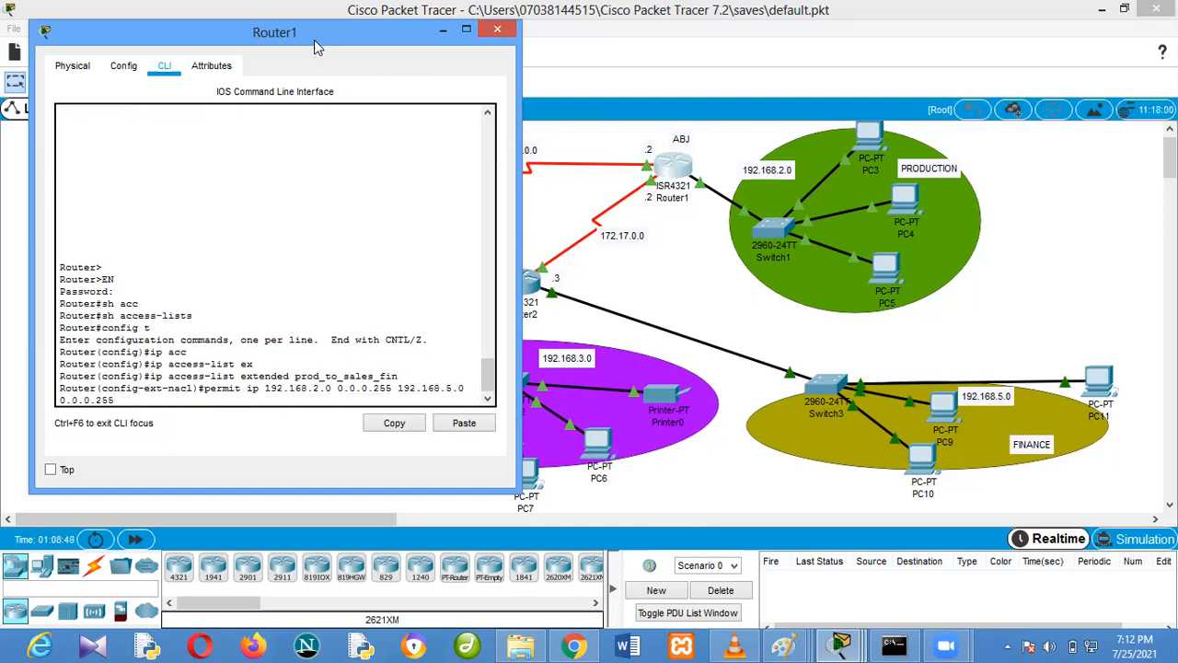
key("Return")
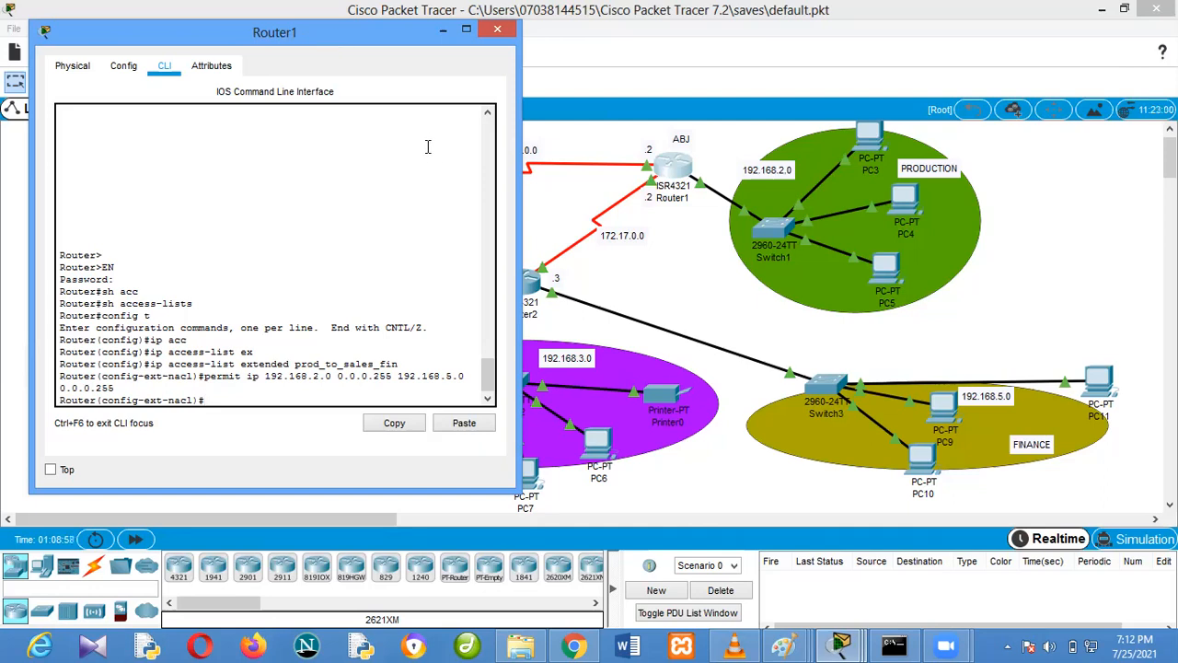
Add an ACL rule denying IP traffic from 192.168.2.0 0.0.0.255 to the admin network 192.168.3.0 0.0.0.255
type("deny")
left_click_drag(295, 32, 1008, 54)
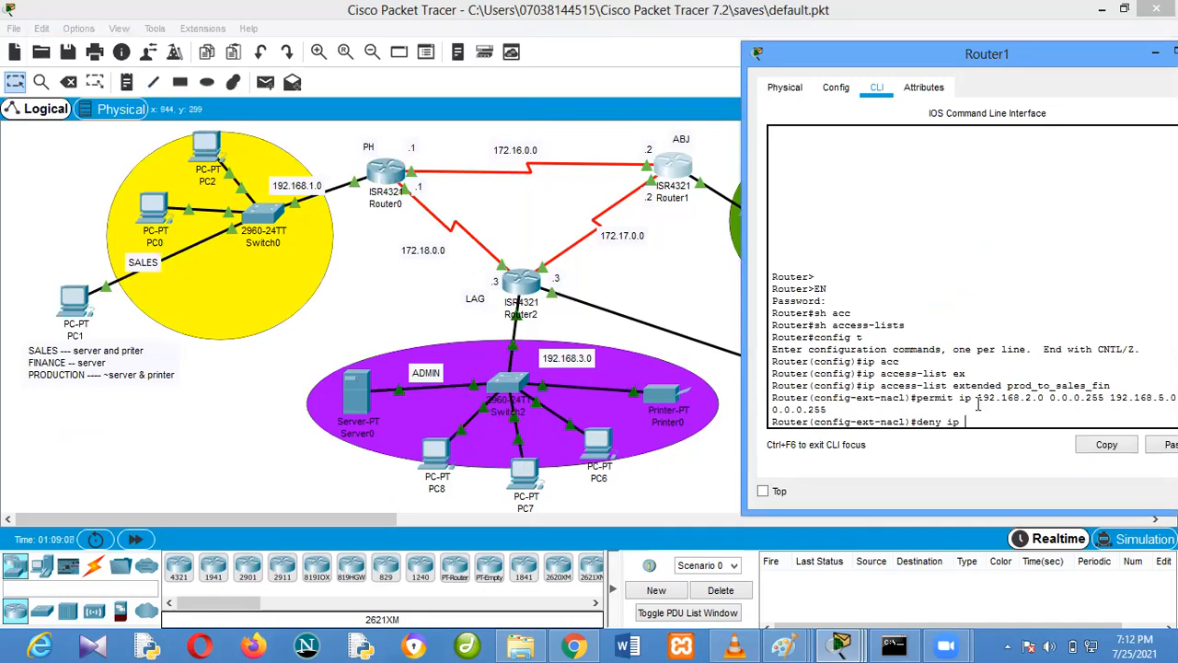
type("2.168.3.0")
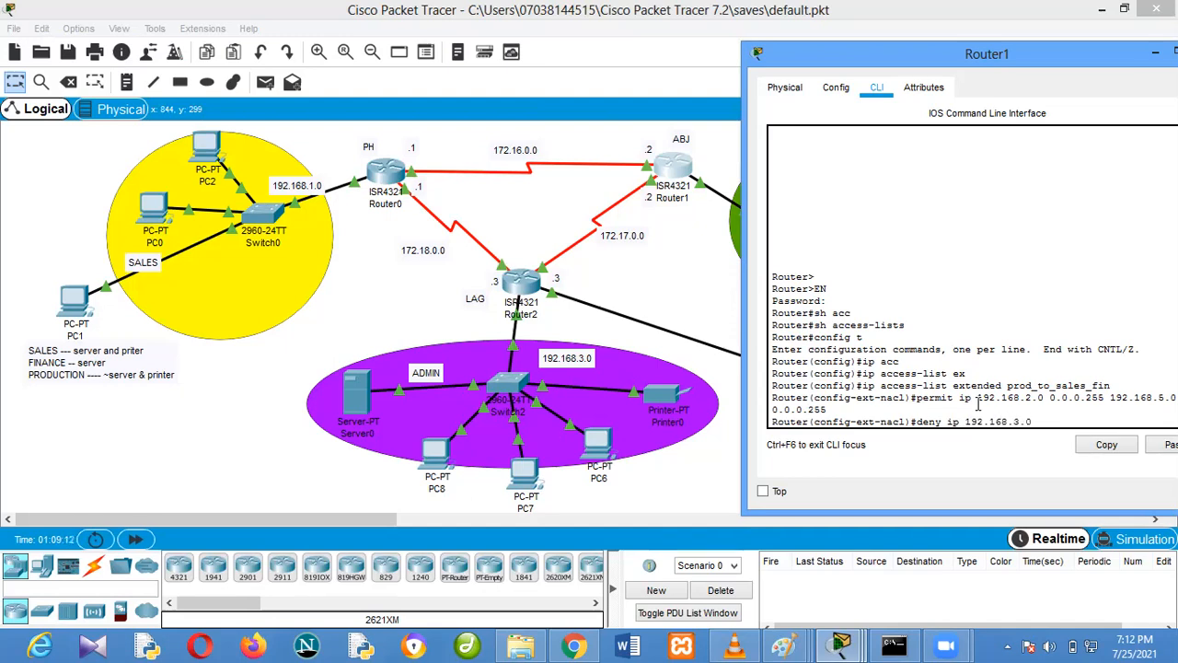
type(" 0.0.")
key("BackSpace")
type("192.168. ")
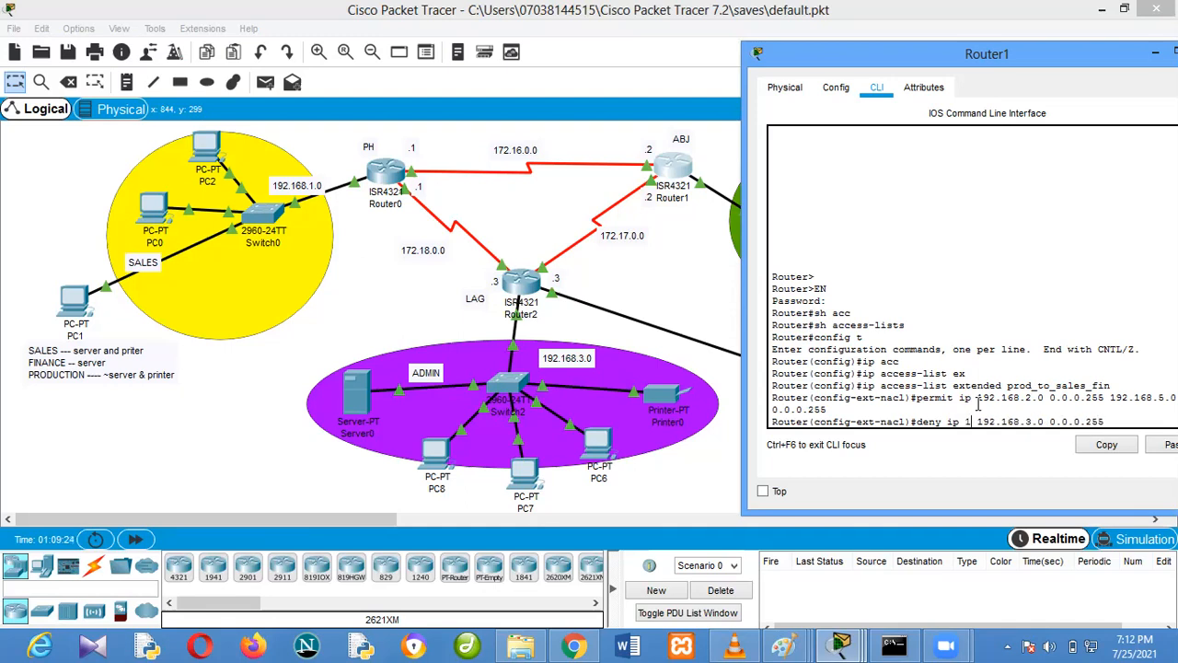
type("192.168.")
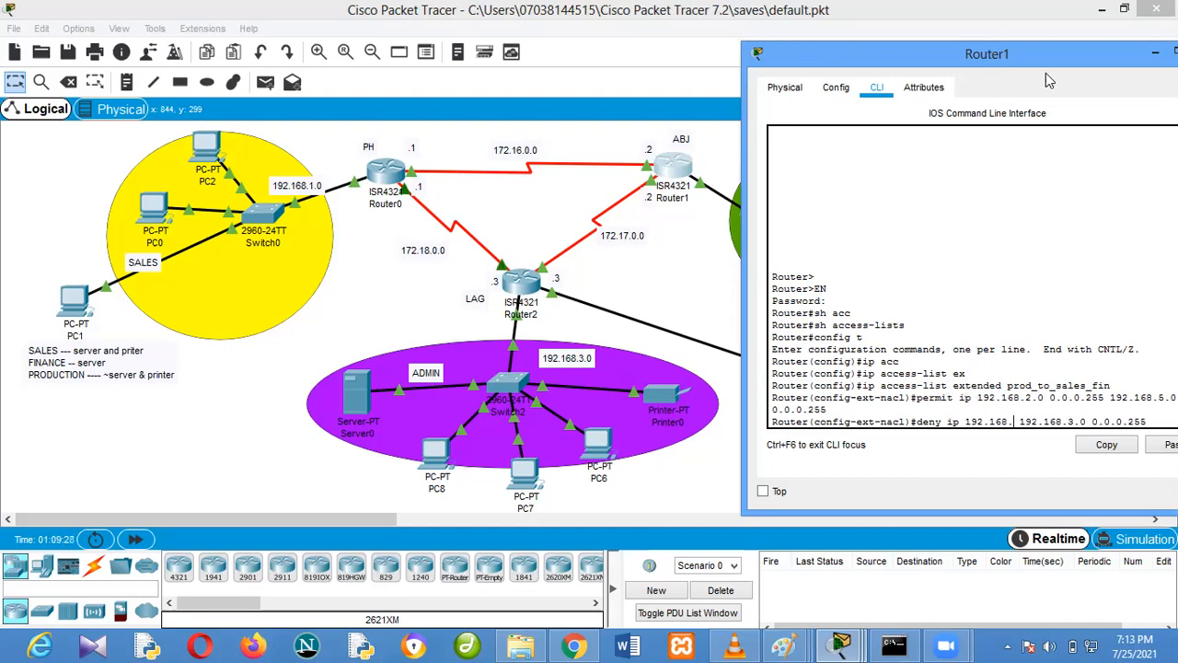
left_click_drag(992, 58, 921, 35)
type("20")
key("BackSpace")
type(".0 0.")
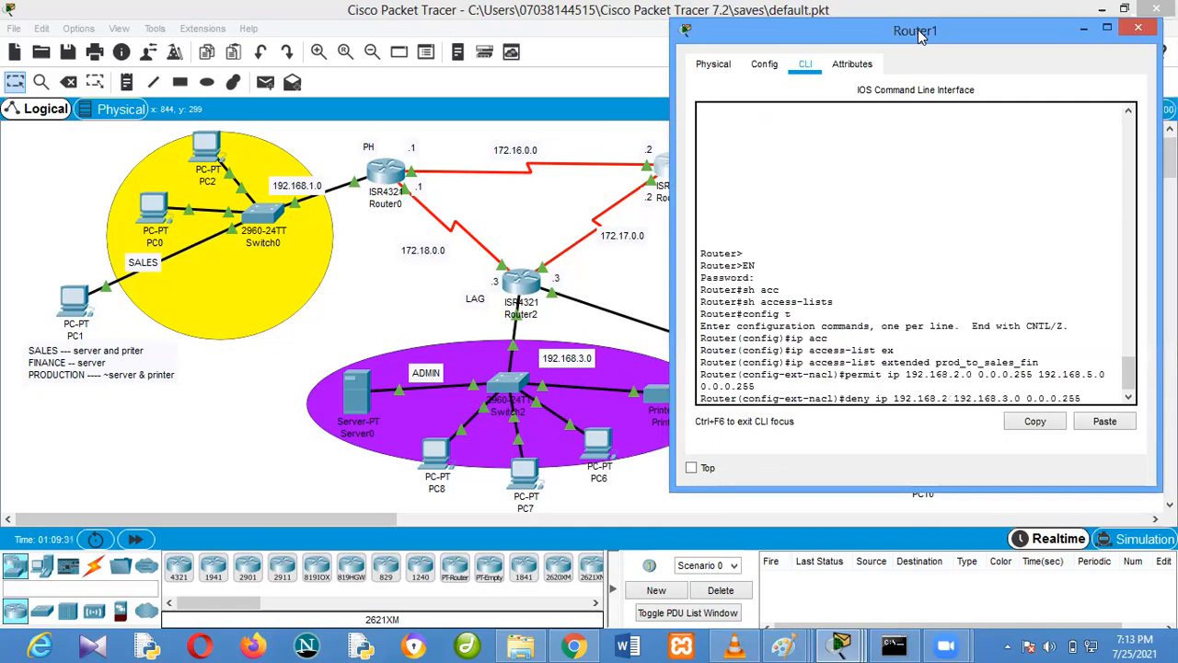
type("0.0.0")
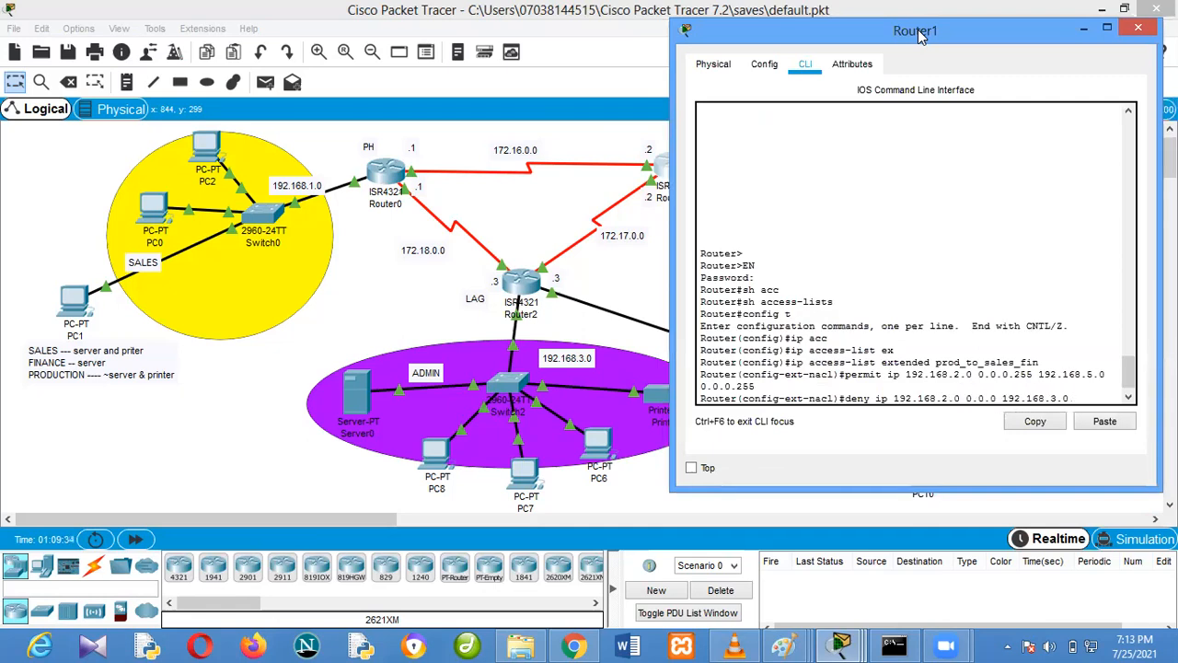
type("255")
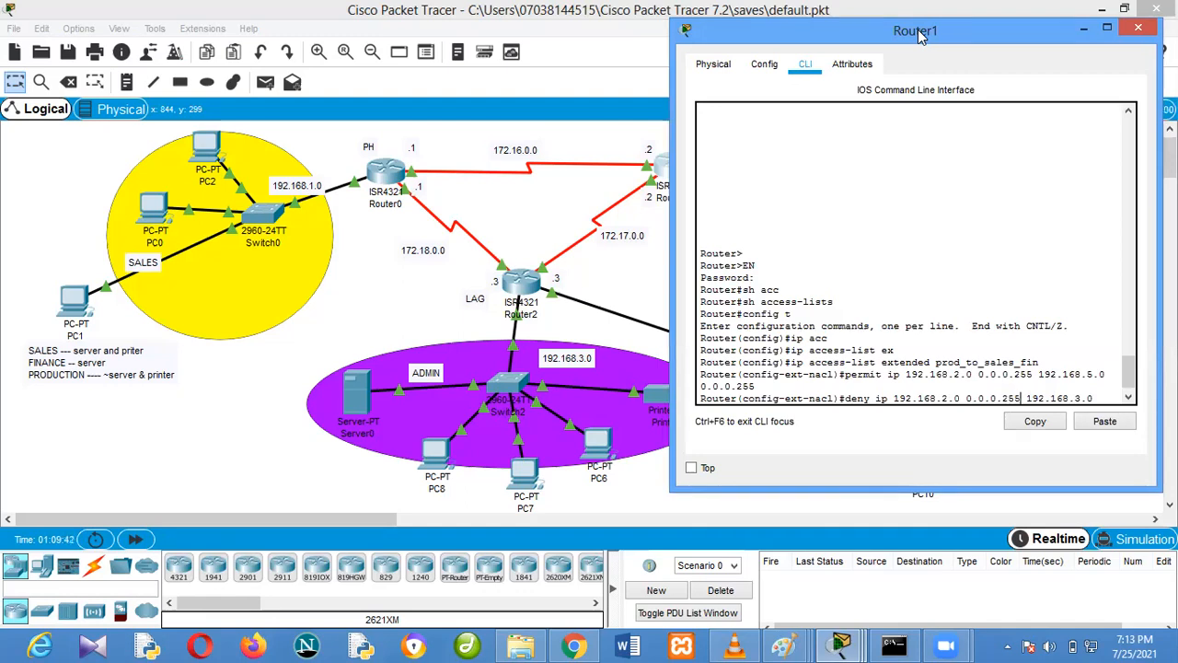
key("Return")
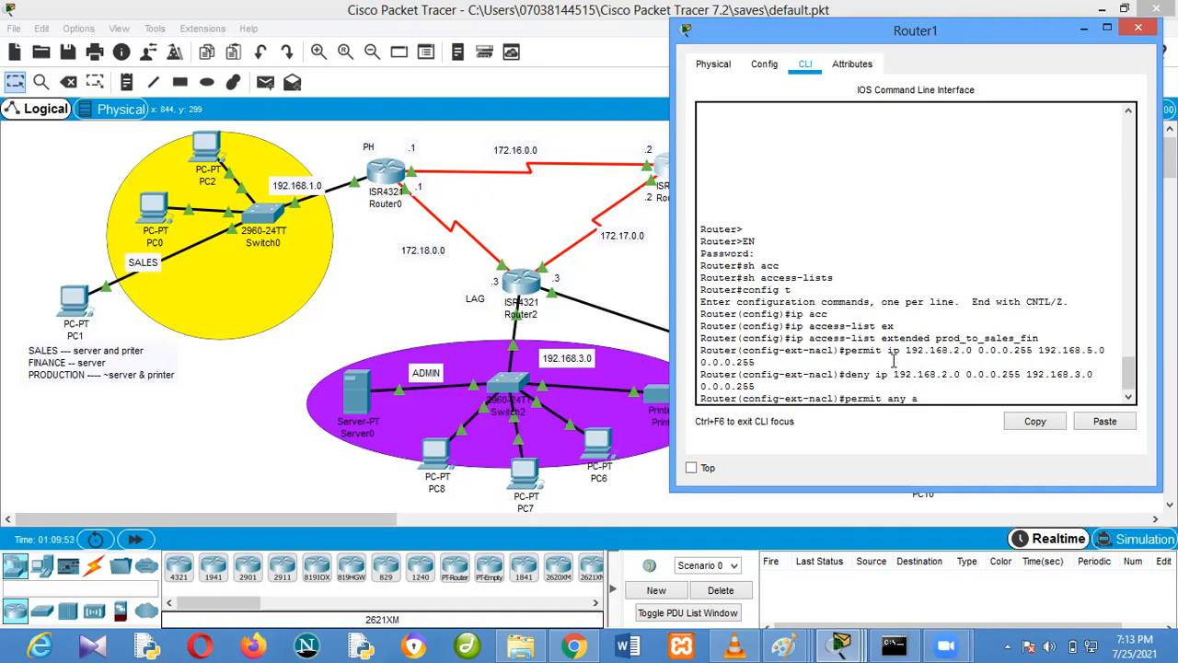
Add a final ACL rule permitting IP traffic from any source to any destination
type("ip any any")
key("Return")
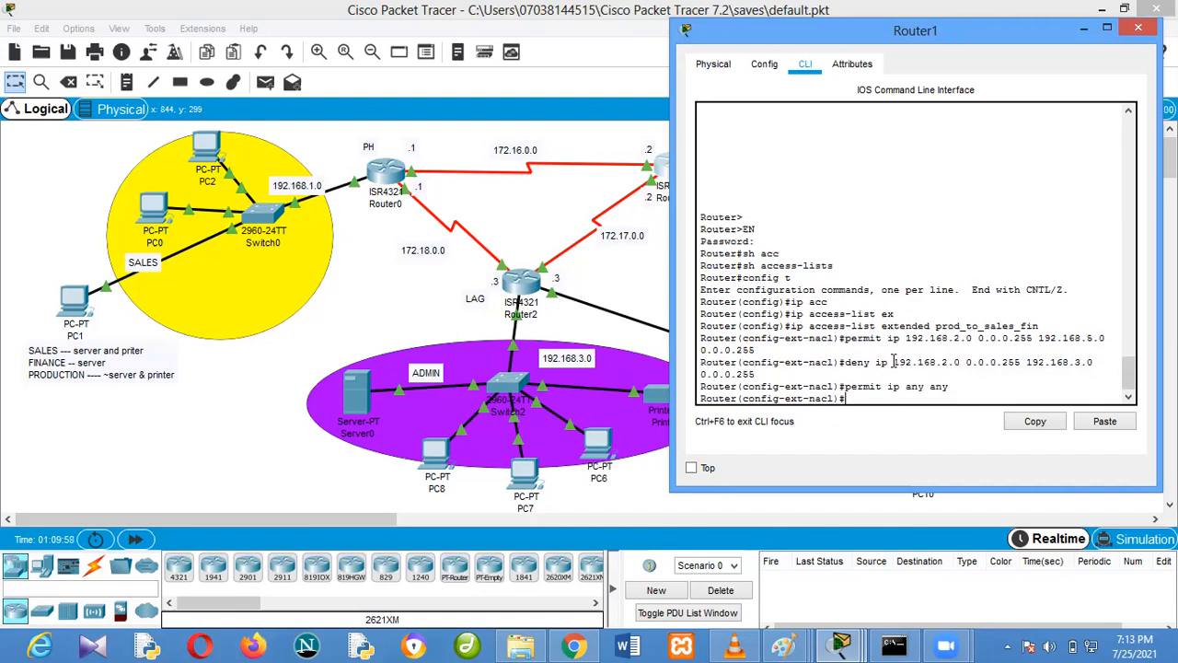
Leave the ACL configuration and apply prod_to_sales_fin as the inbound IP access group on Router1's interface g0/0/0
left_click(585, 225)
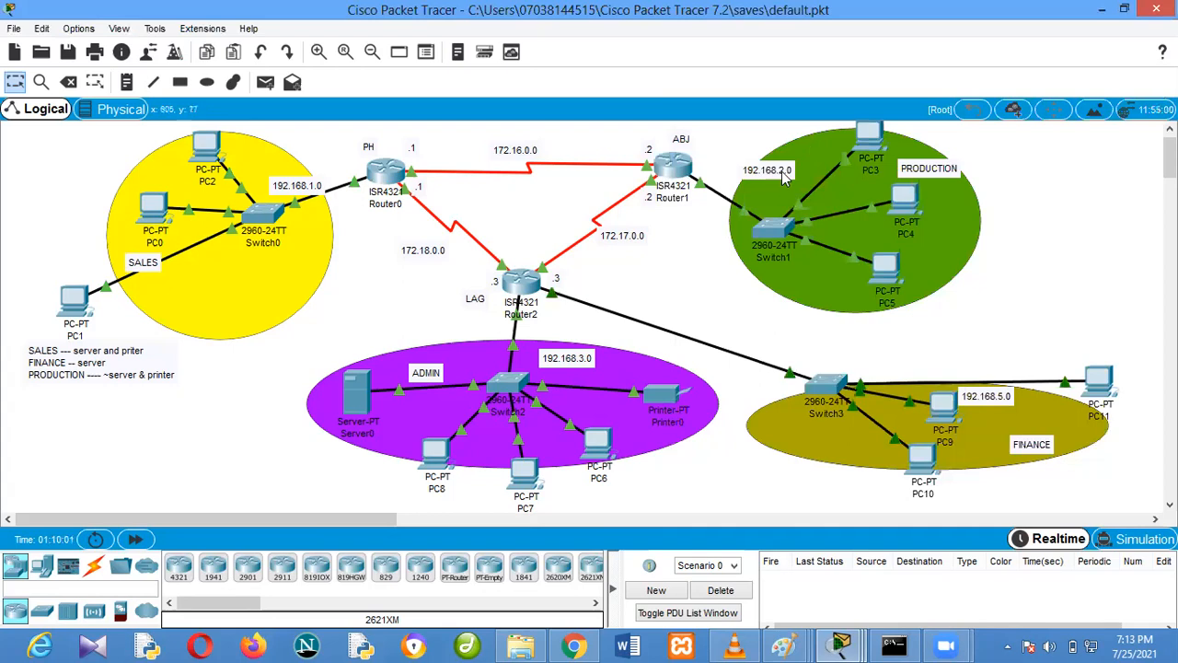
left_click(676, 180)
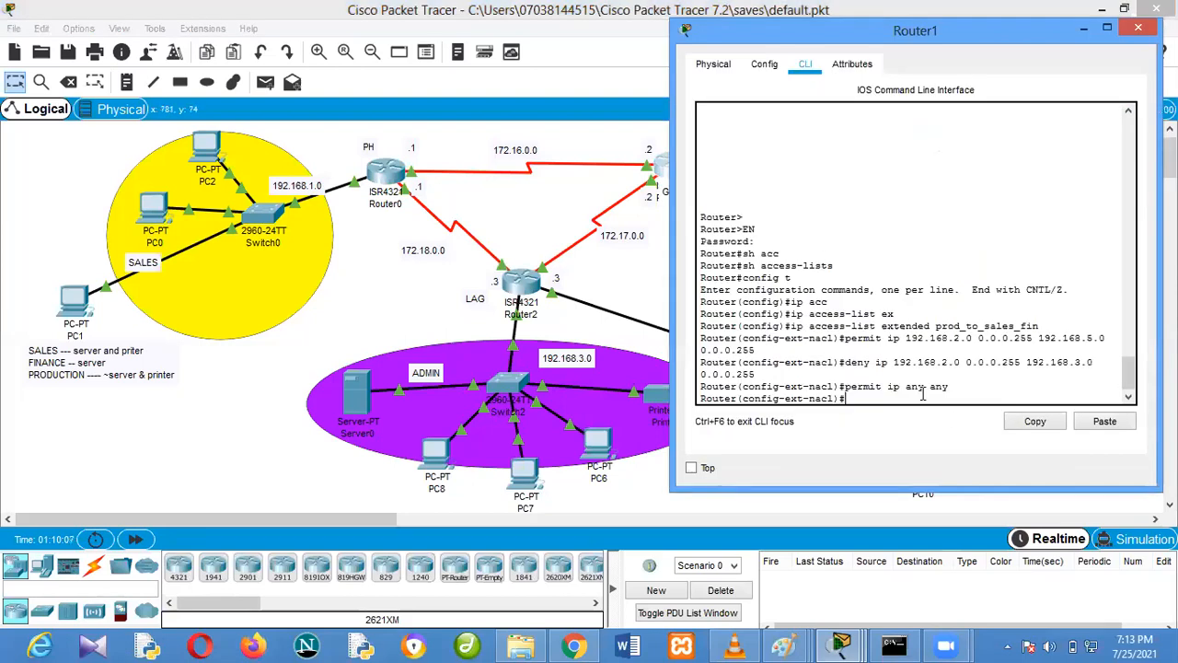
type("exit")
key("Return")
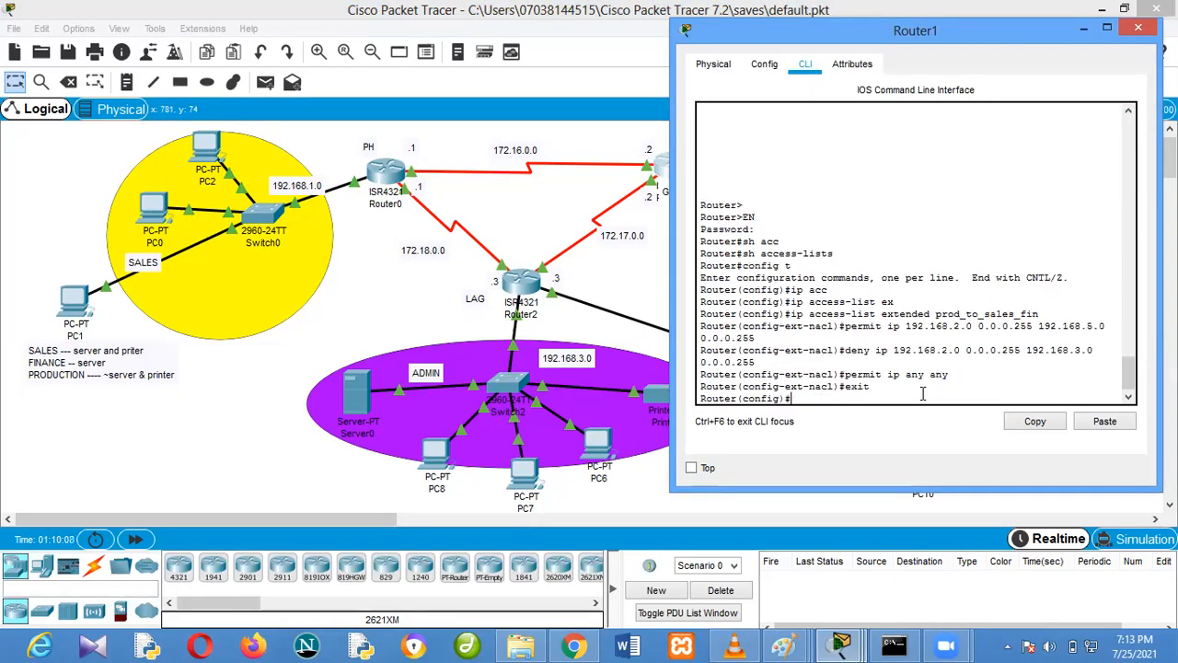
type("int g0/0/0")
key("Return")
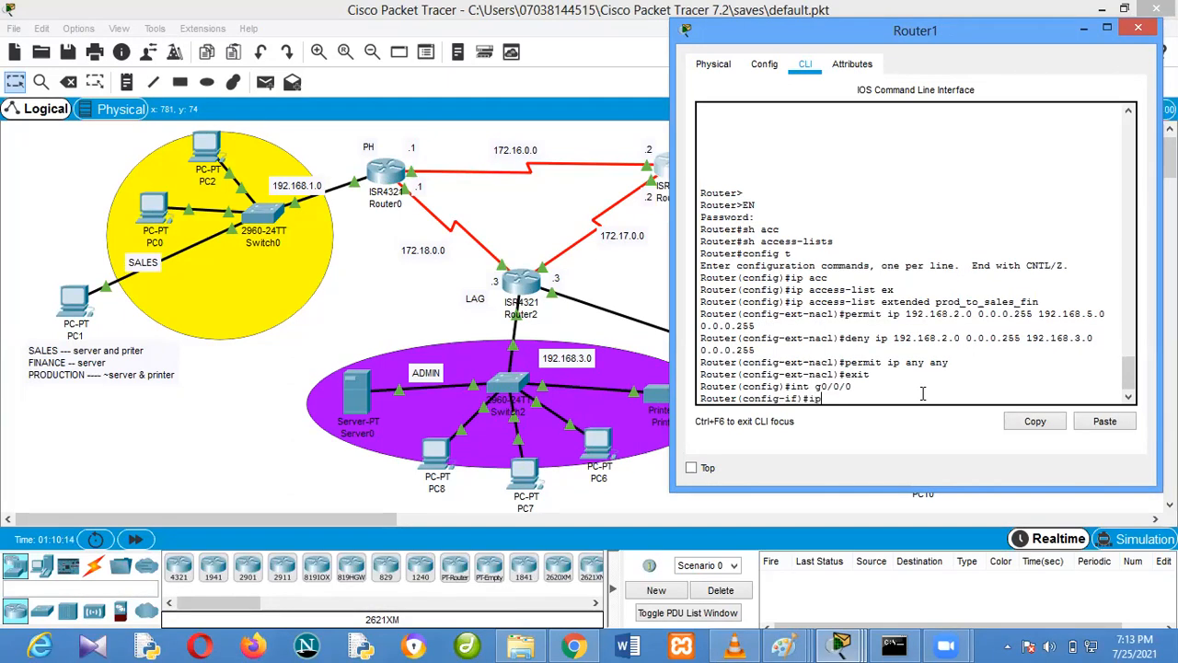
type("ip ac")
key("Tab")
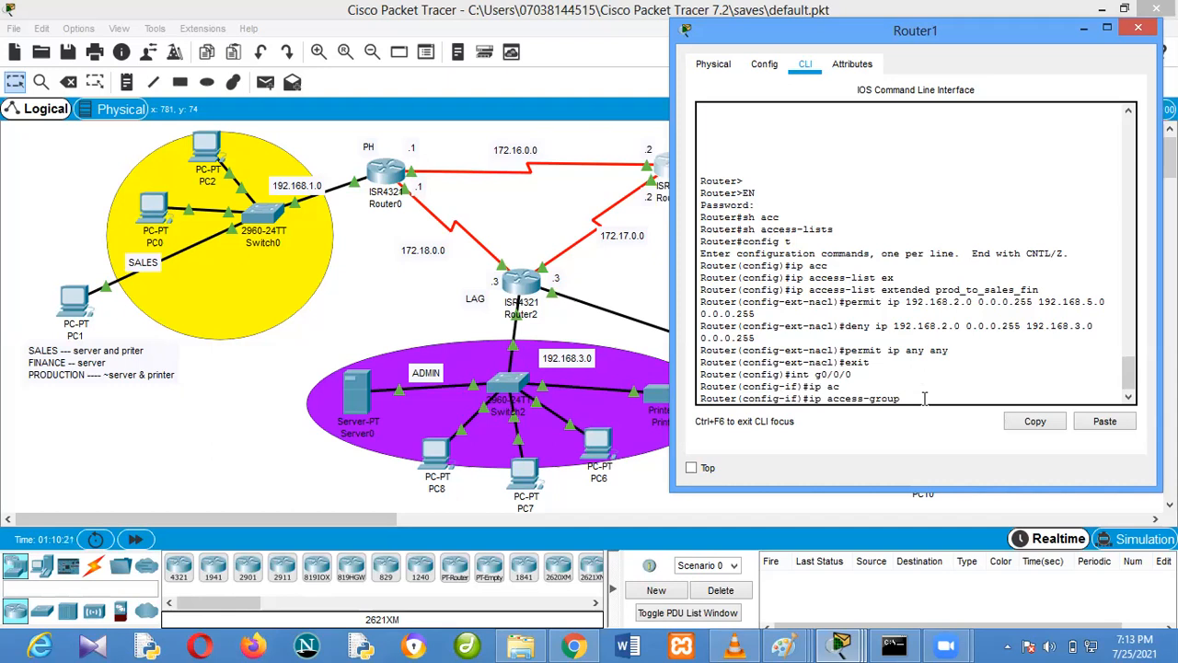
left_click_drag(1048, 291, 936, 291)
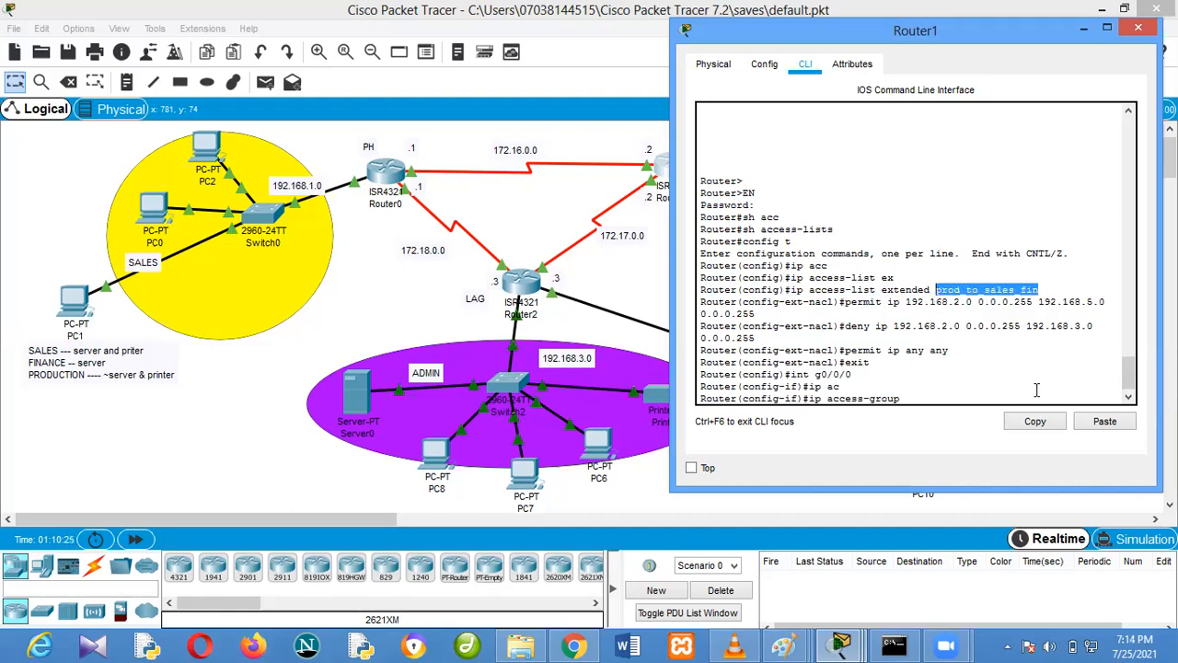
left_click(1036, 420)
left_click(936, 397)
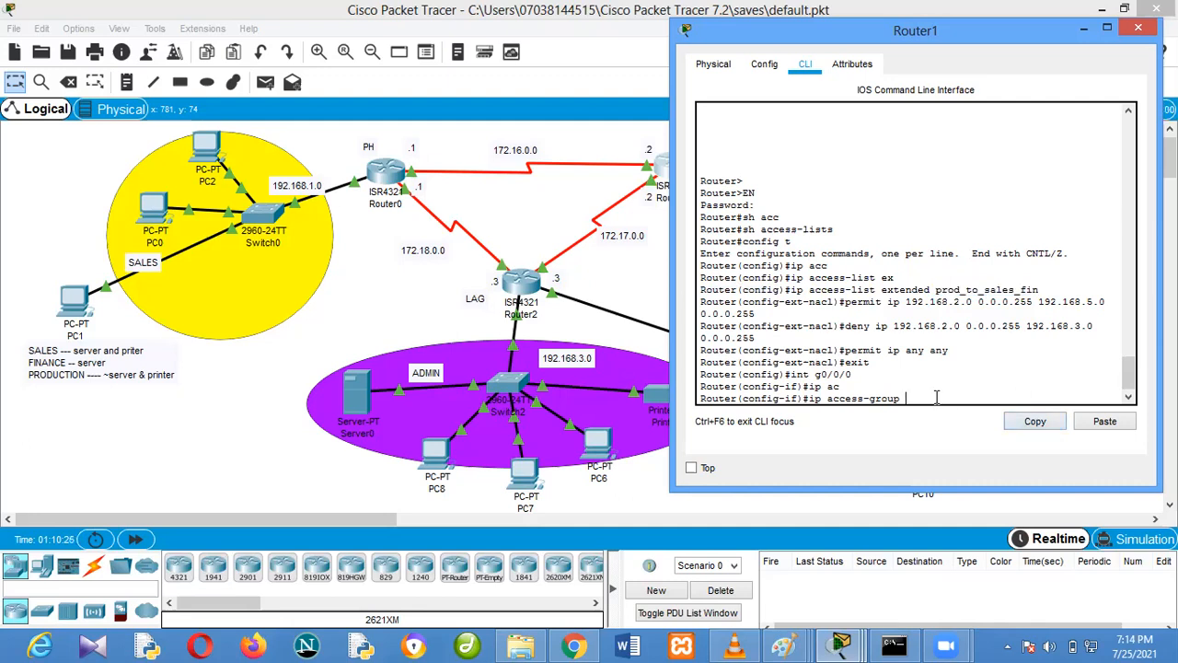
left_click(1091, 421)
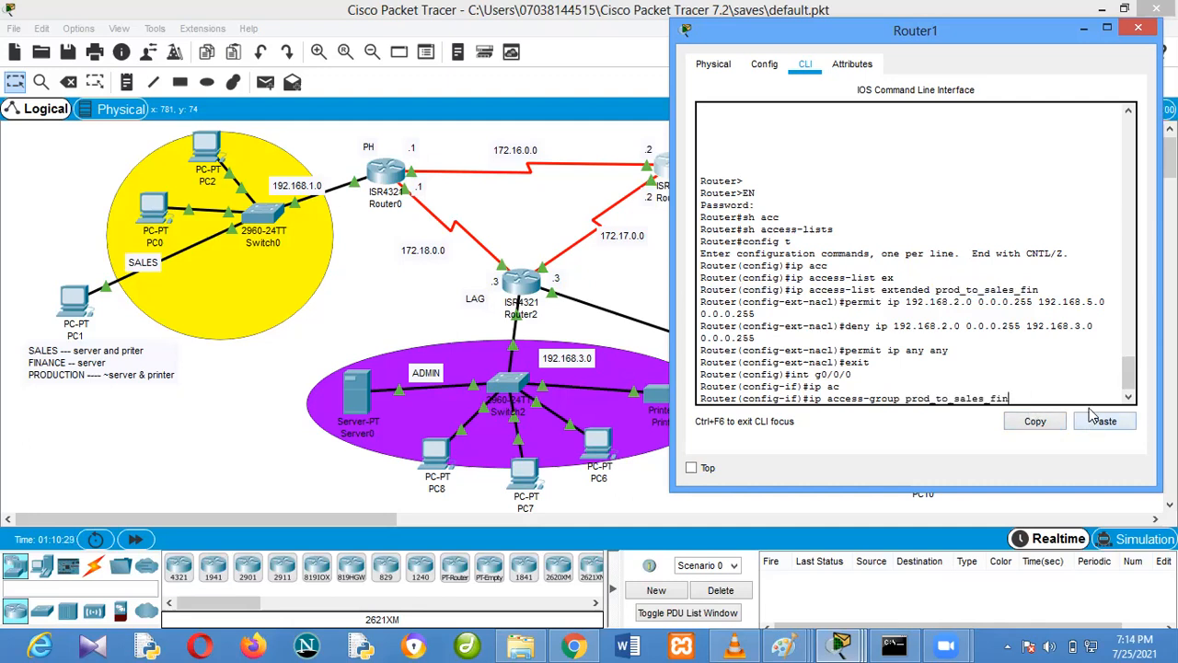
key("Return")
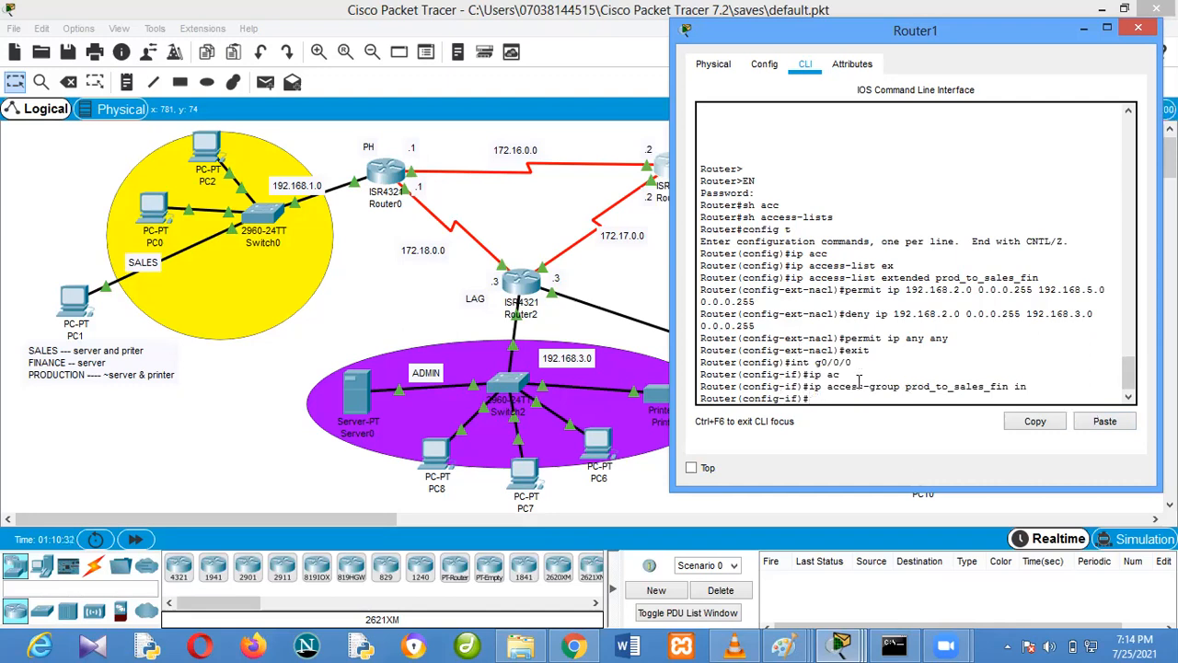
Send a simple PDU from PC3 in production to PC1 in sales to test connectivity
left_click(423, 285)
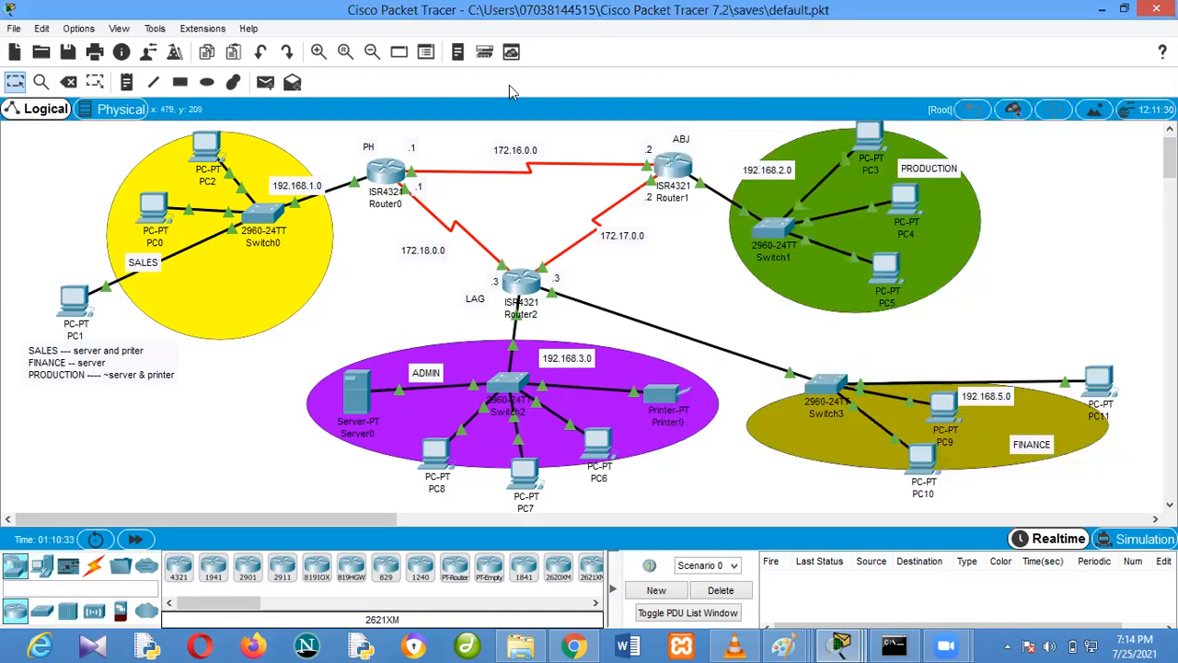
left_click(265, 82)
left_click(861, 137)
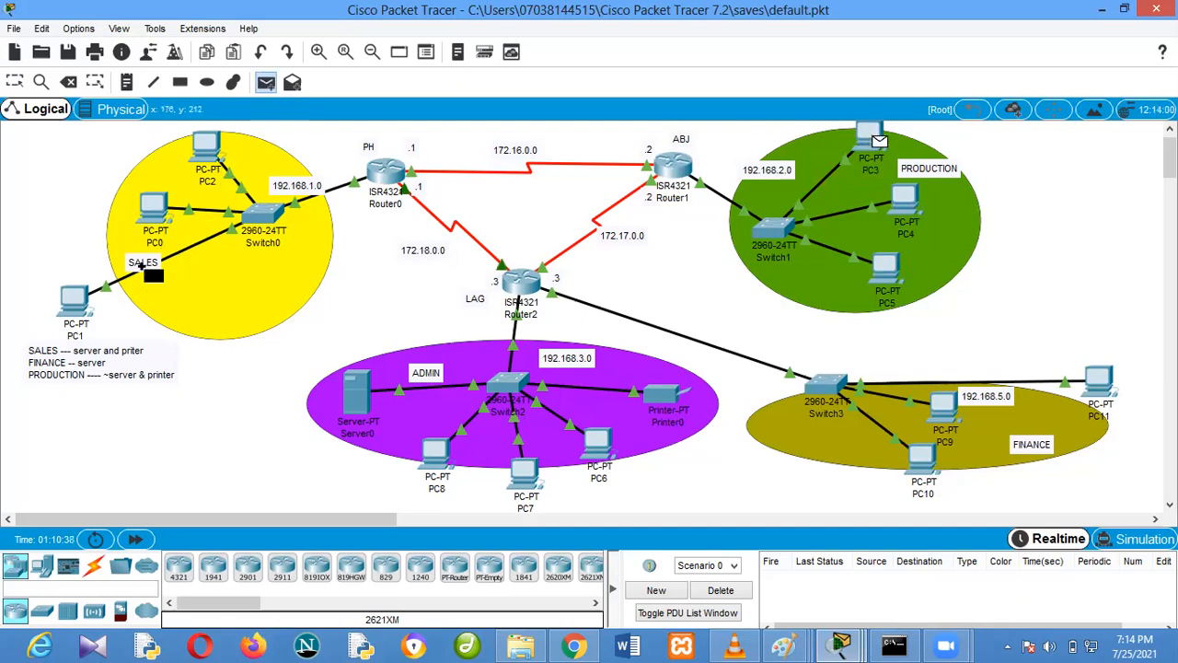
left_click(74, 299)
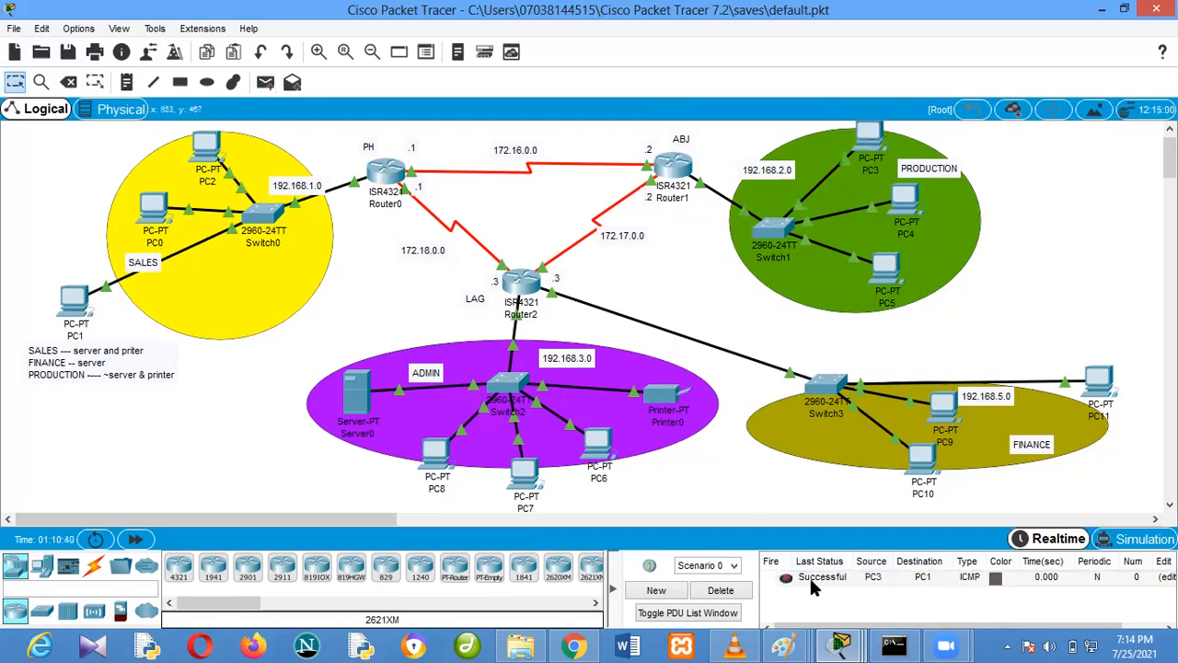
Send two simple PDUs from PC3 in production to PC9 in finance to test connectivity
key("p")
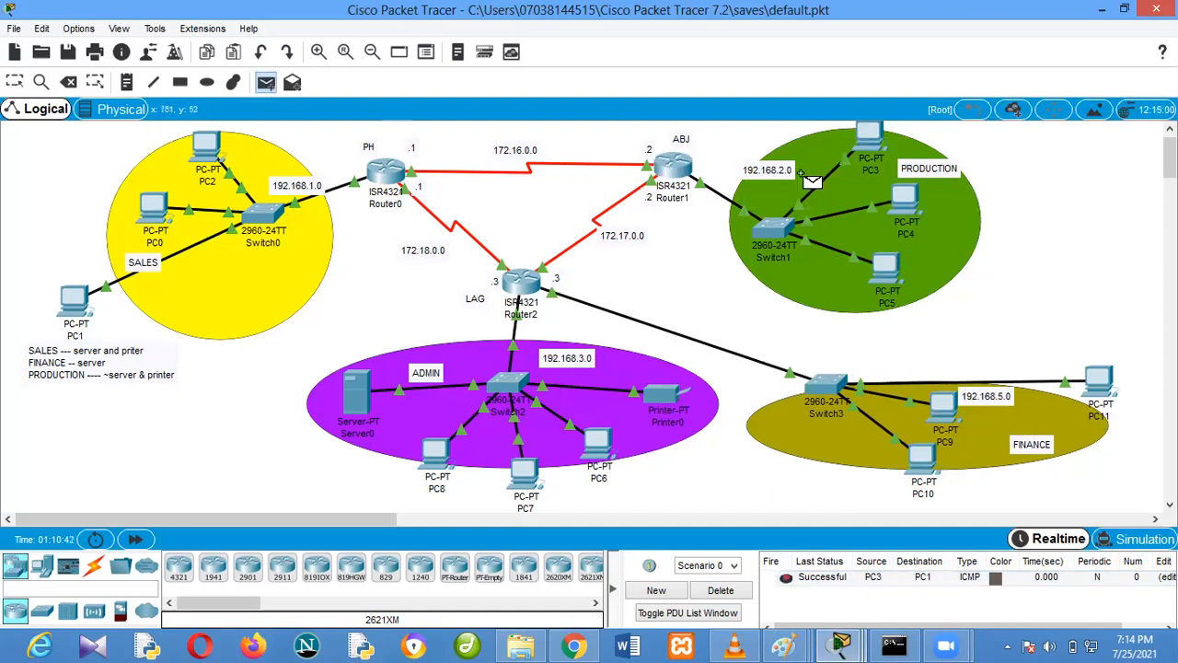
left_click(870, 138)
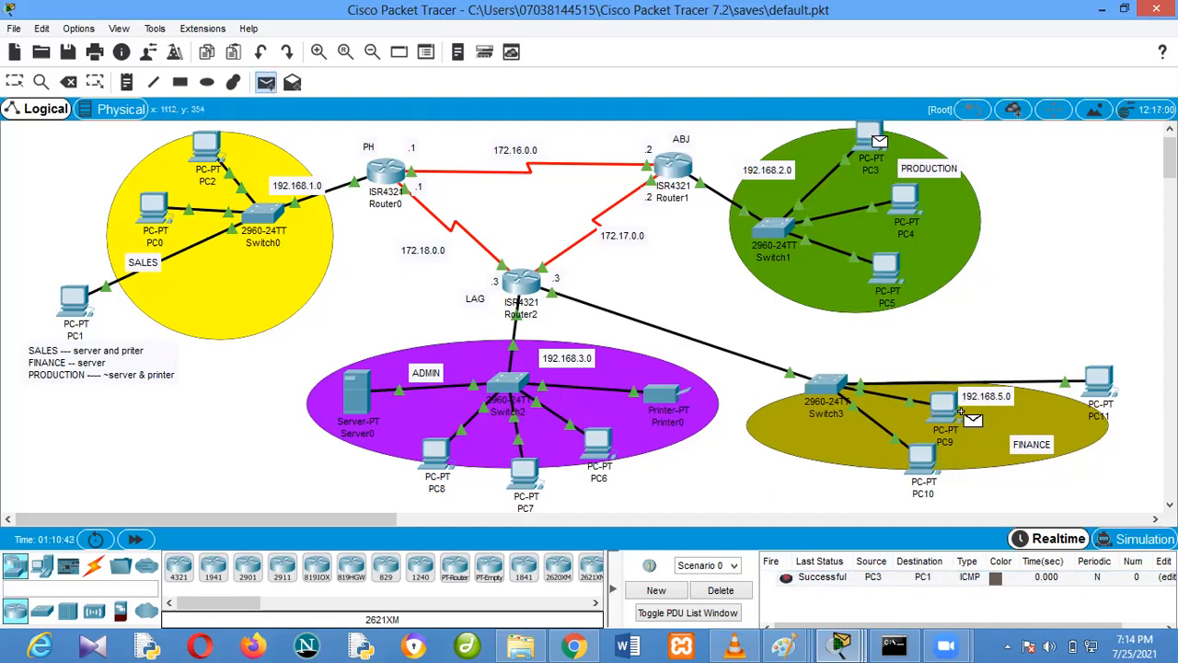
left_click(948, 409)
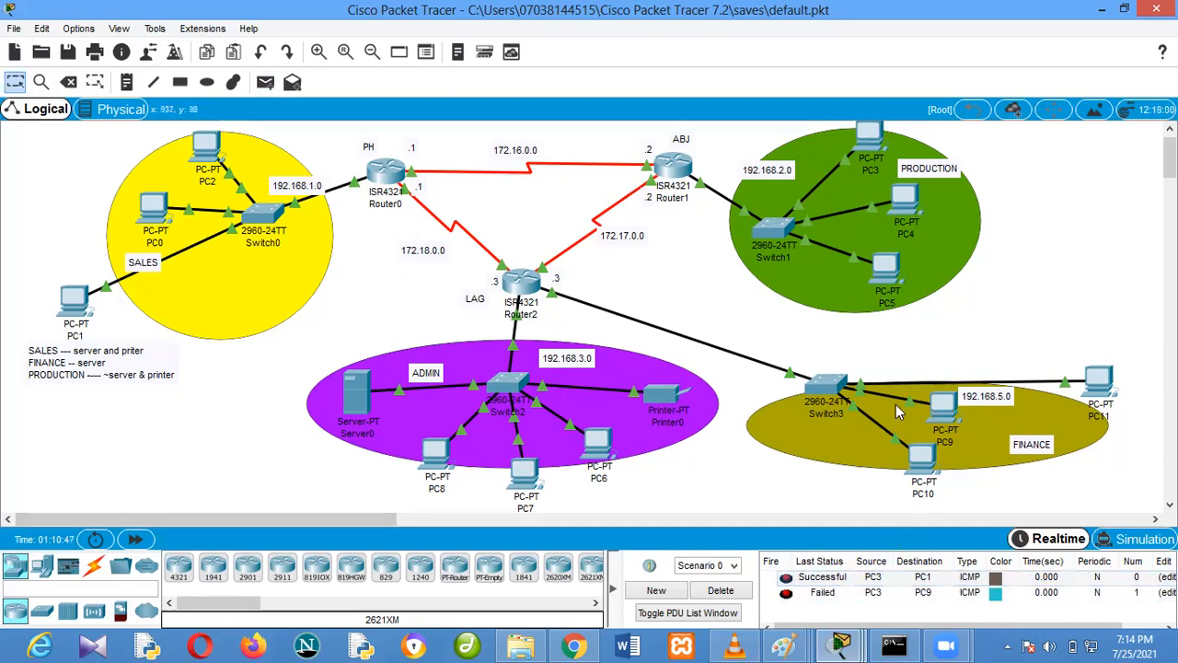
left_click(265, 82)
left_click(924, 176)
left_click(267, 85)
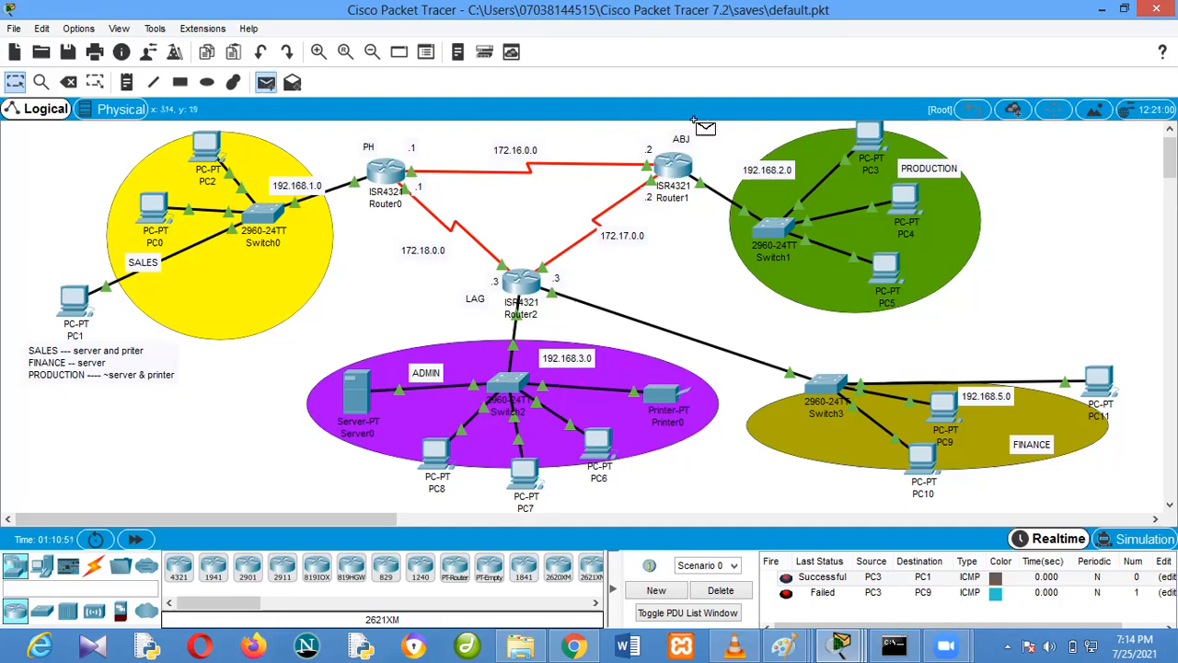
left_click(868, 140)
left_click(946, 411)
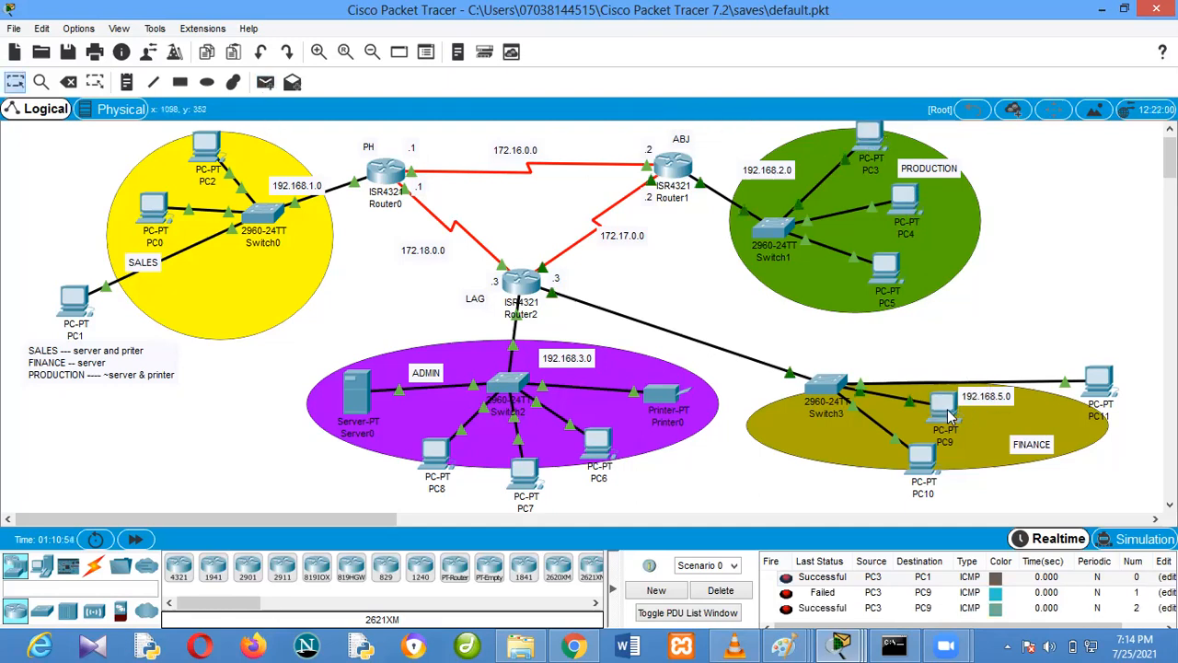
Clear the PDU list and send three simple PDUs from PC5 in production to PC6 in the admin network
left_click(787, 644)
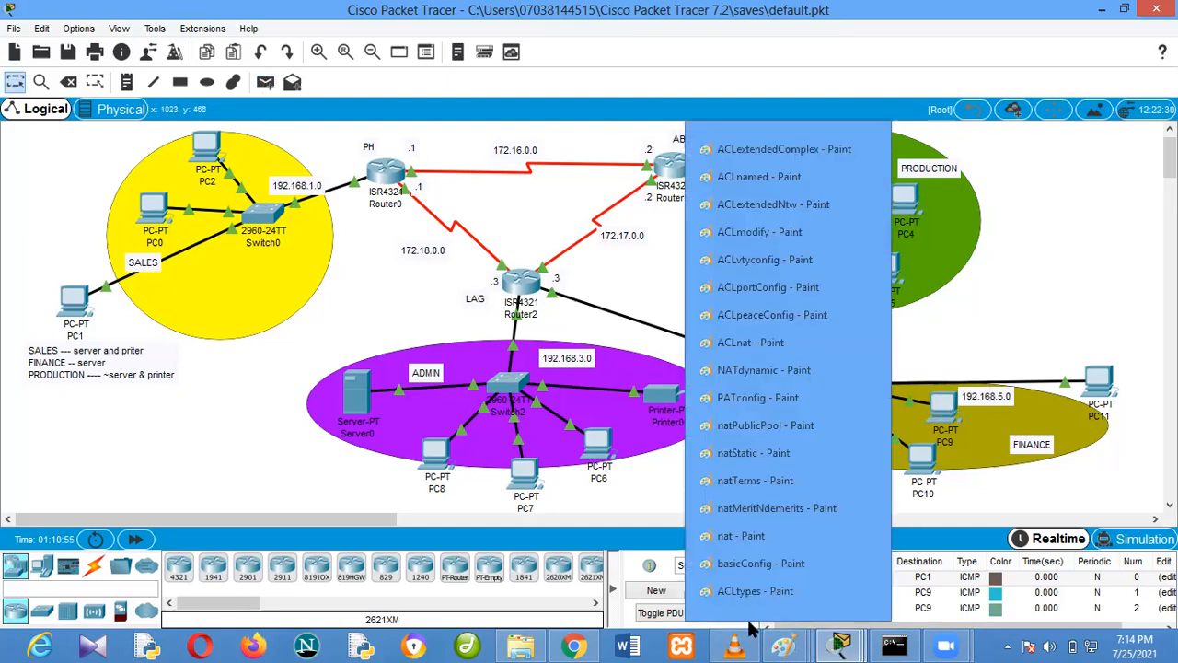
left_click(621, 506)
left_click(745, 590)
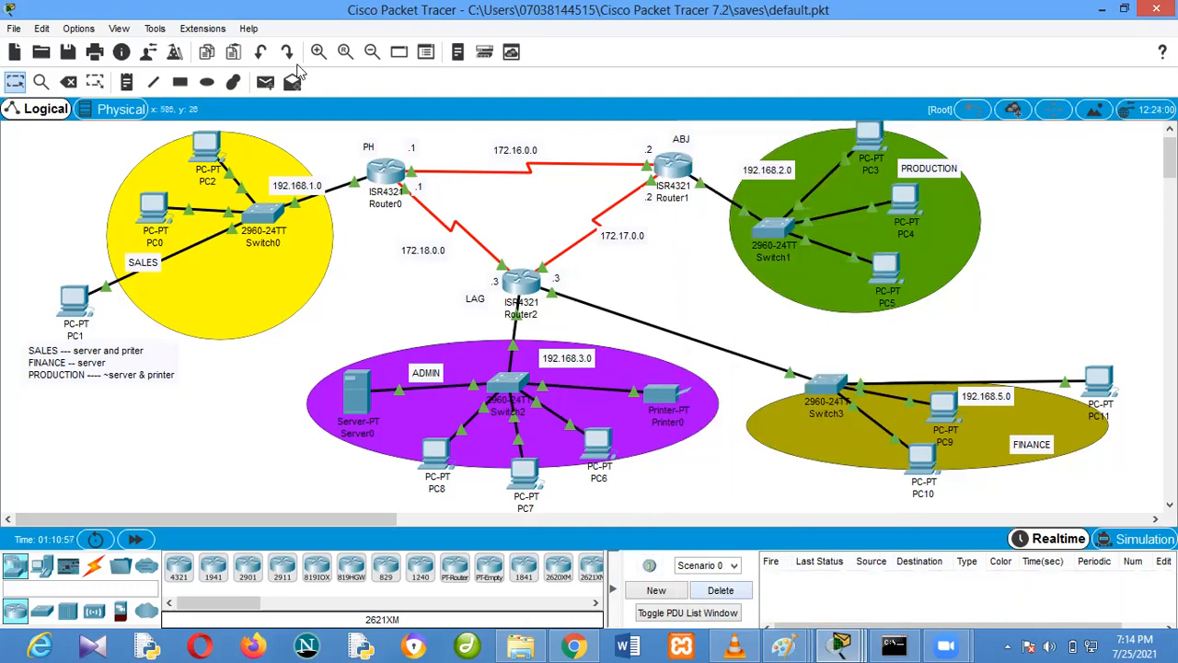
left_click(266, 82)
left_click(888, 267)
left_click(599, 447)
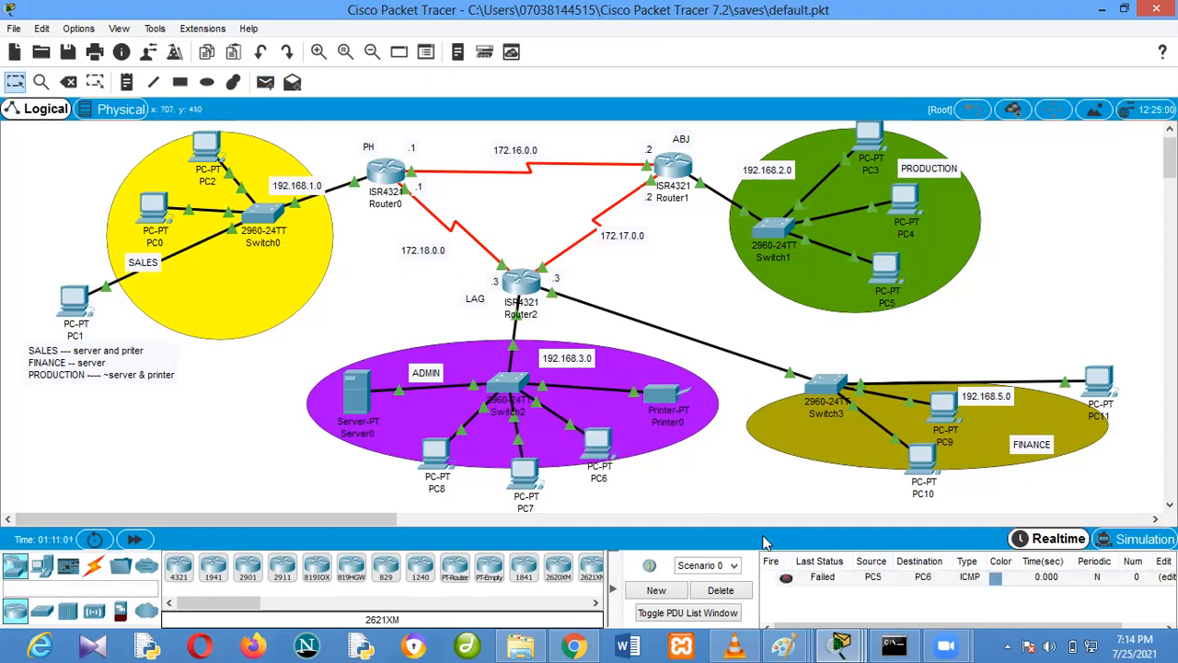
left_click(265, 82)
left_click(882, 269)
left_click(598, 446)
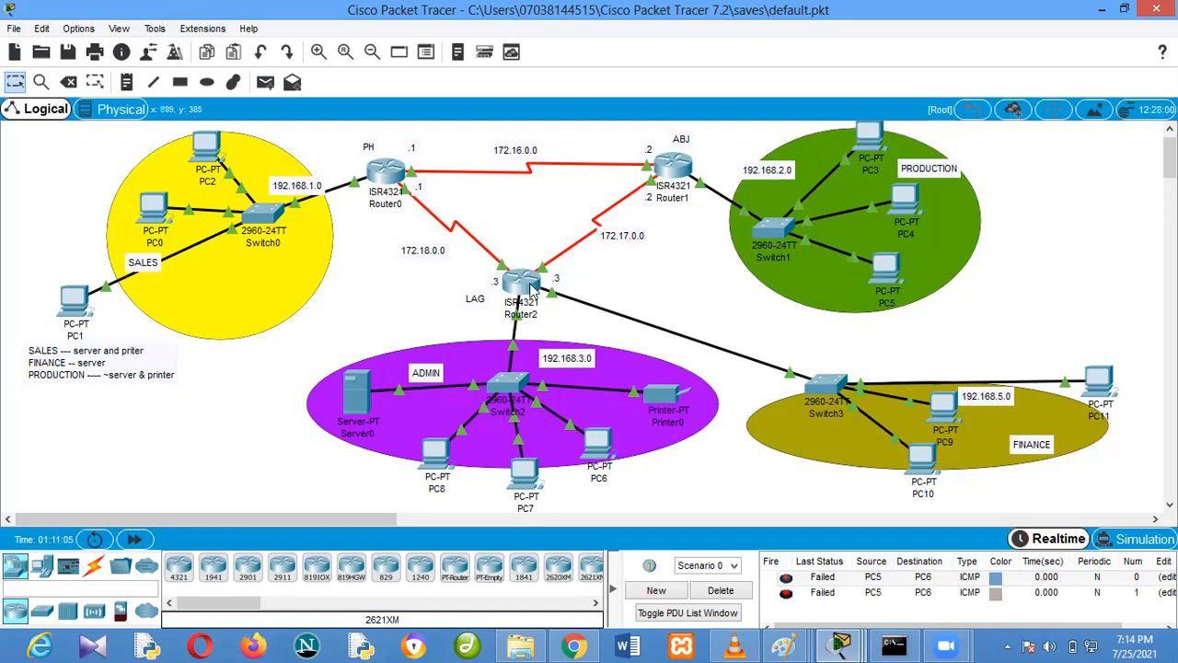
left_click(265, 82)
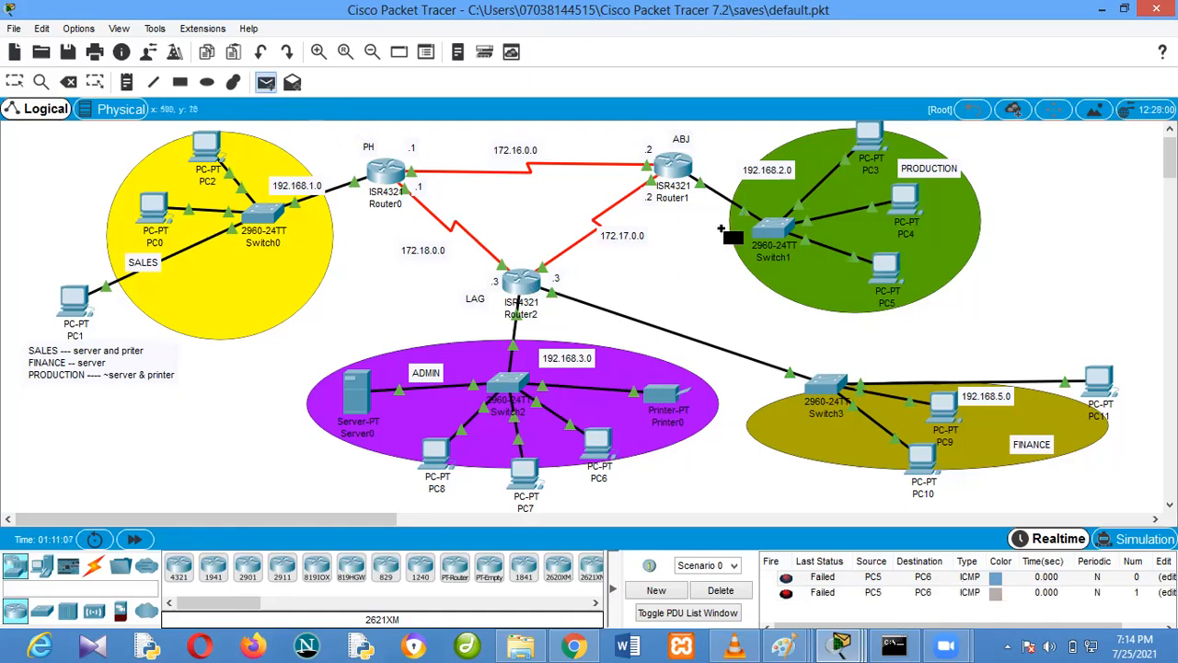
left_click(885, 272)
left_click(597, 449)
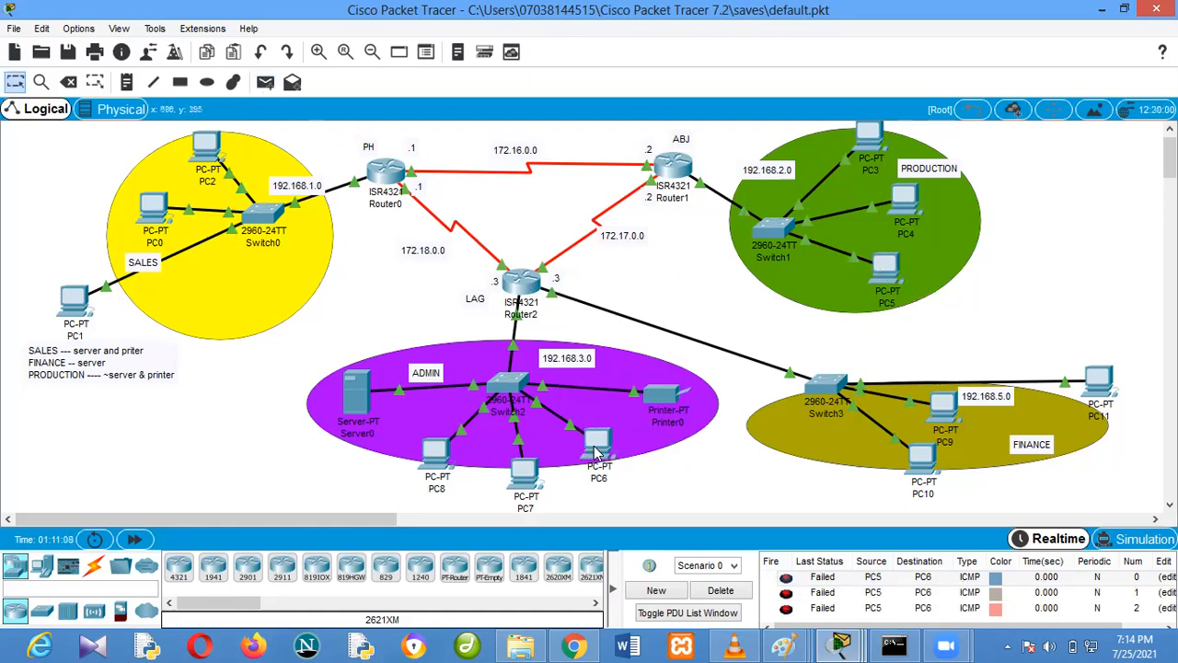
Clear the PDU list, then send simple PDUs from PC3 to PC1 in sales and from PC5 to PC10 in finance
left_click(724, 594)
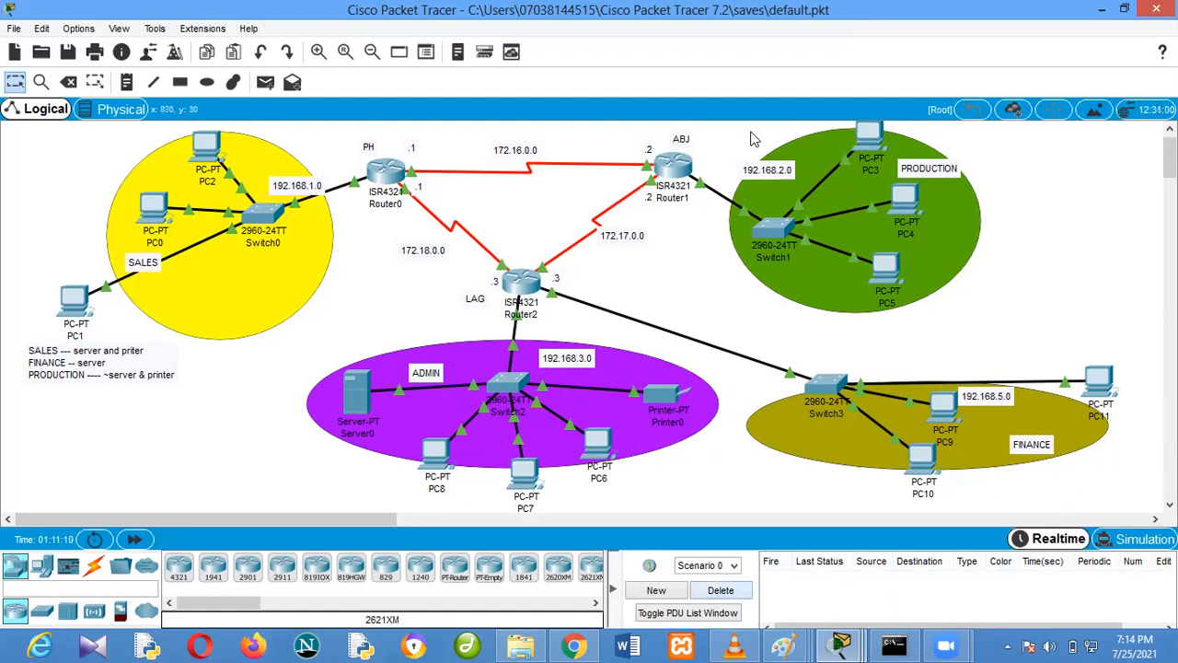
left_click(265, 85)
left_click(873, 143)
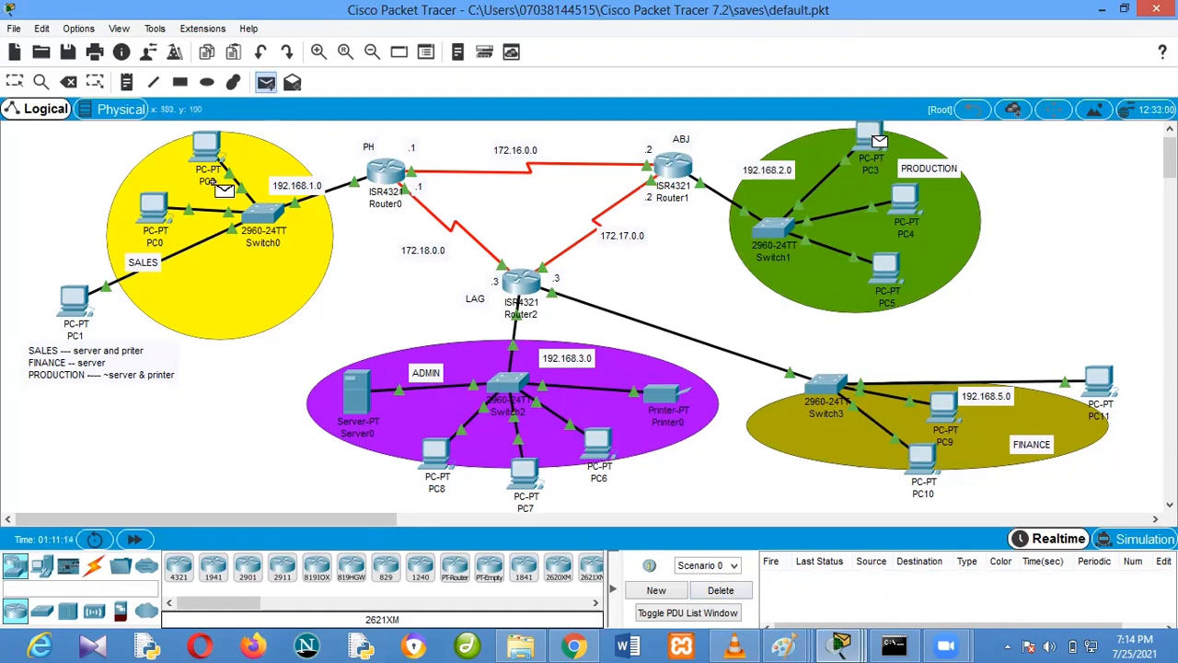
left_click(74, 301)
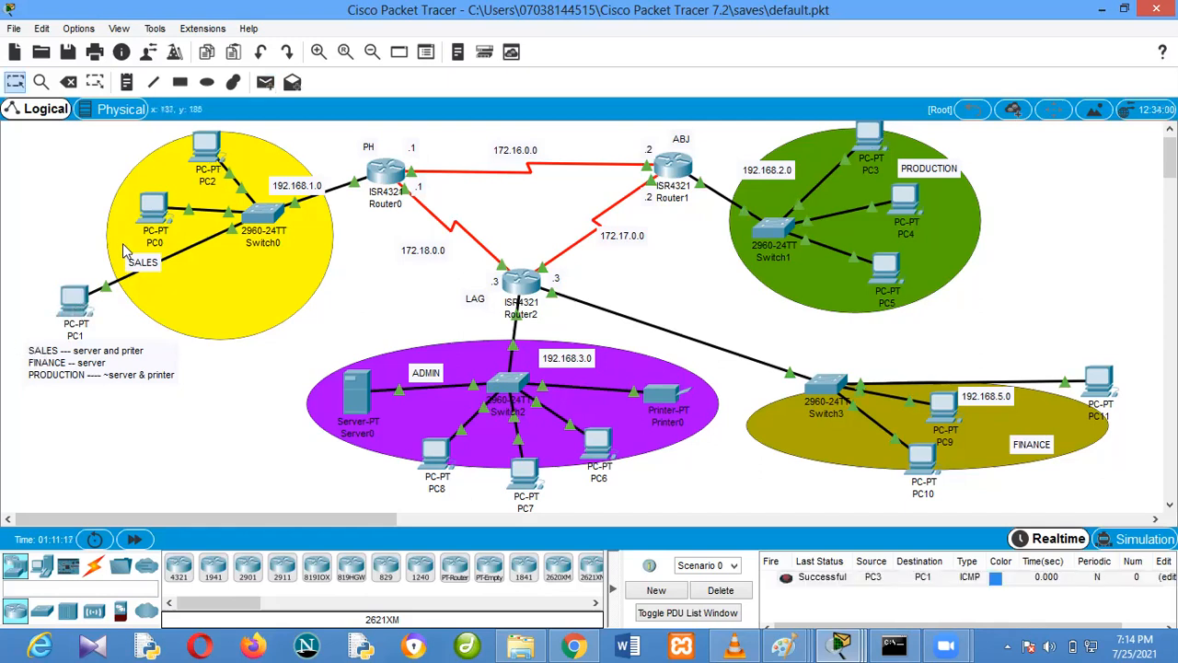
left_click(265, 84)
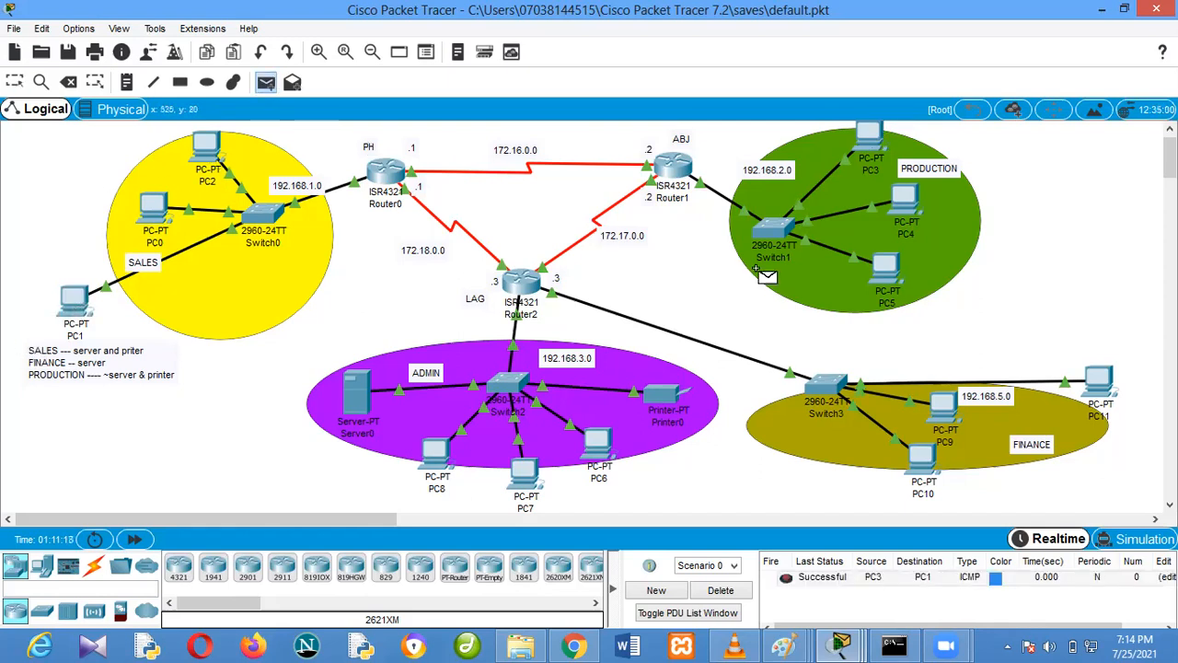
left_click(888, 267)
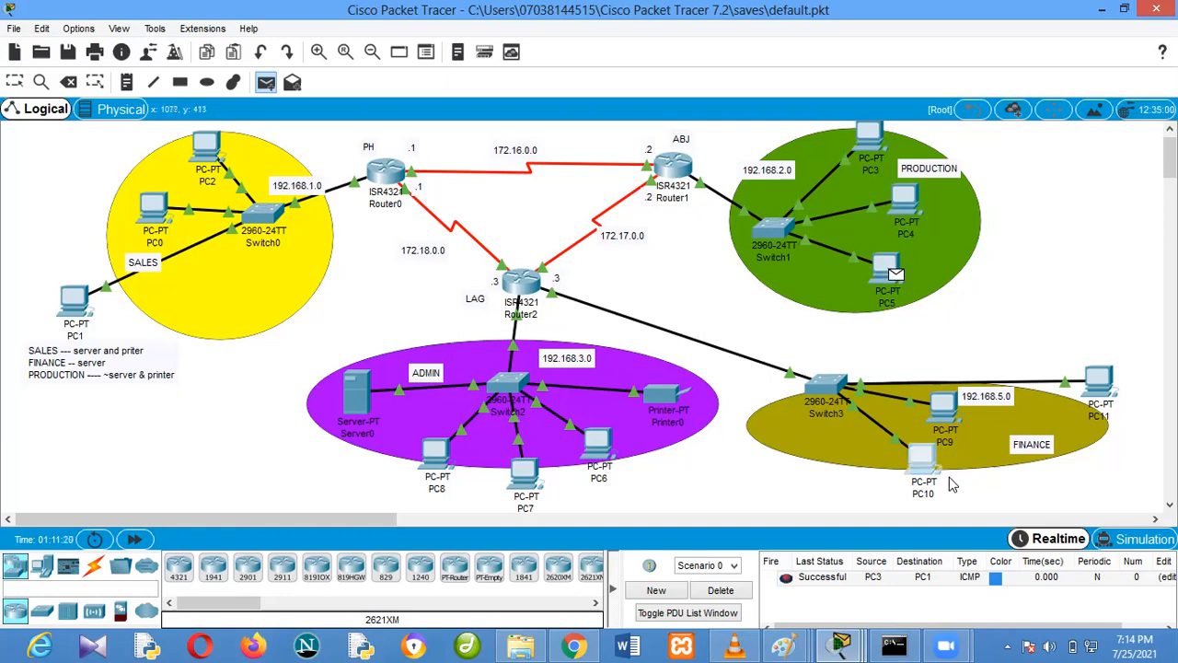
left_click(924, 459)
Play both pending PDUs in simulation mode and delete the scenario's PDUs
left_click(1138, 538)
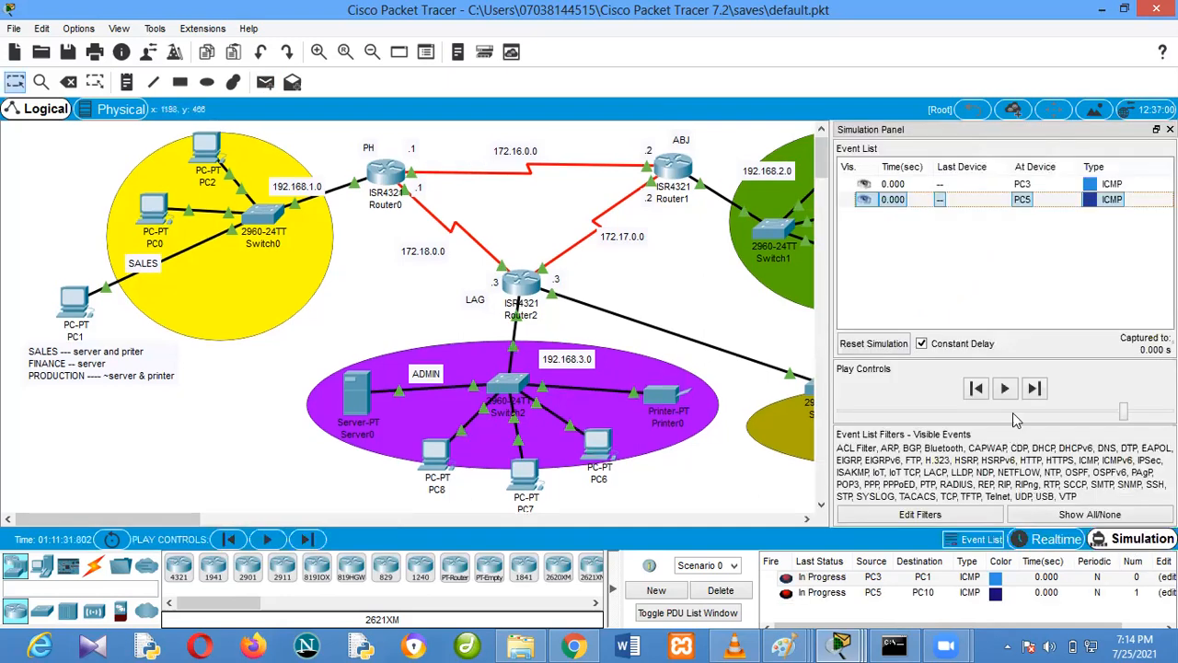
left_click(1004, 388)
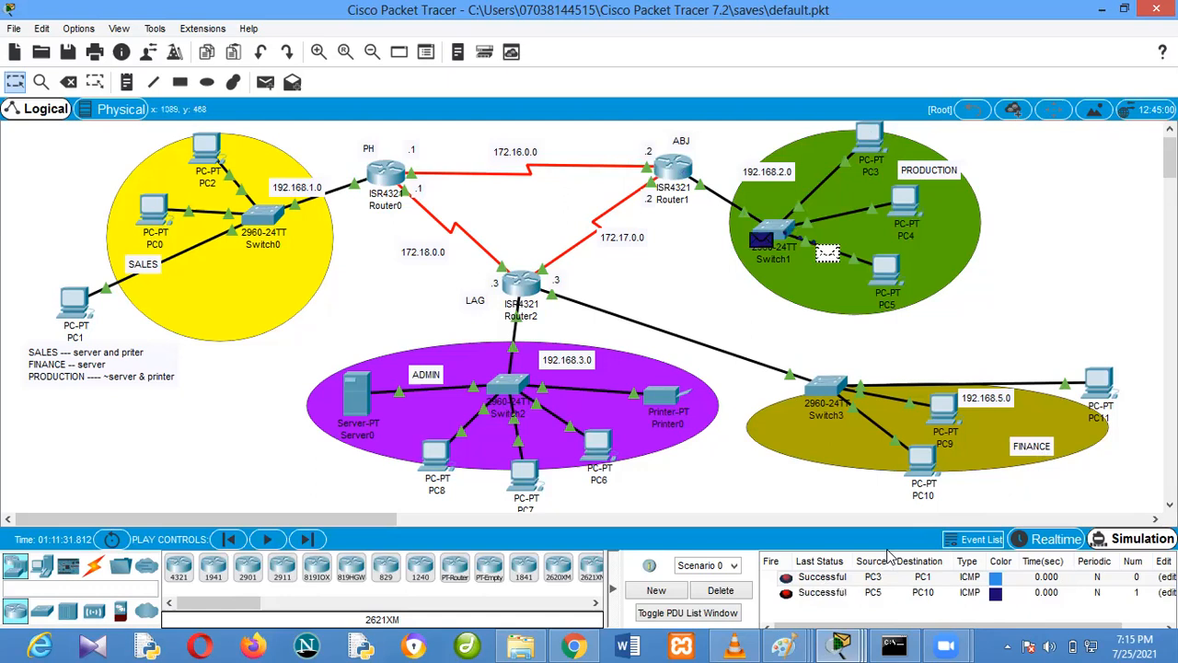
left_click(720, 591)
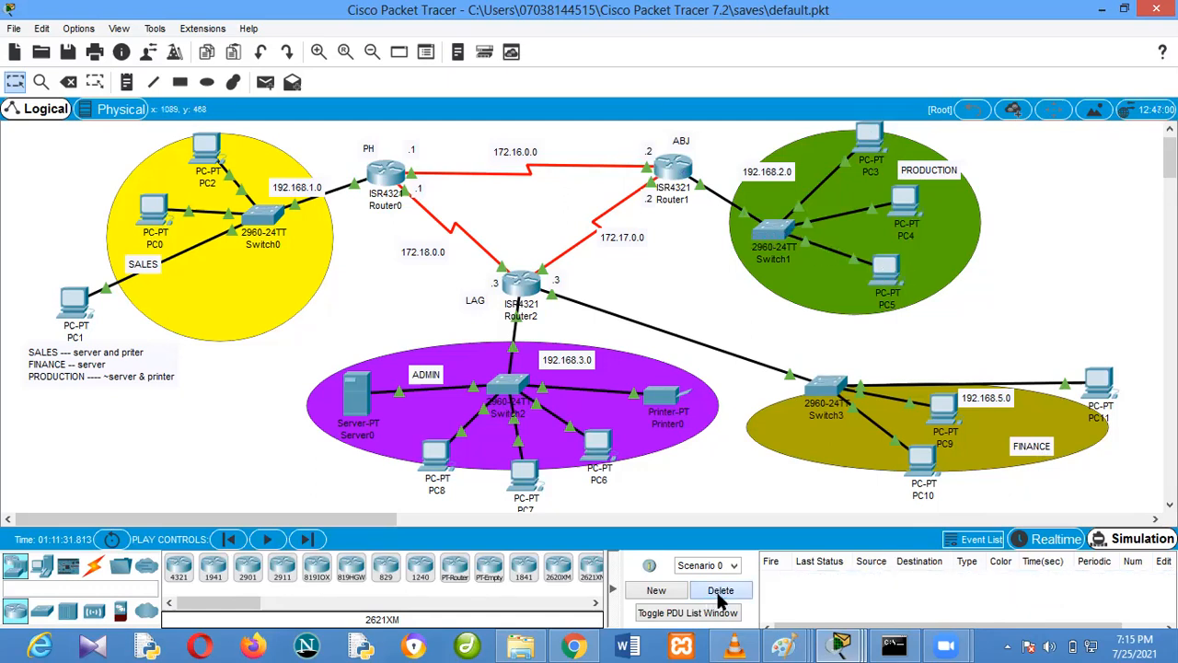
Simulate a simple PDU from PC5 in production to PC6 in admin, then delete it and return to realtime mode
left_click(265, 82)
left_click(888, 272)
left_click(601, 447)
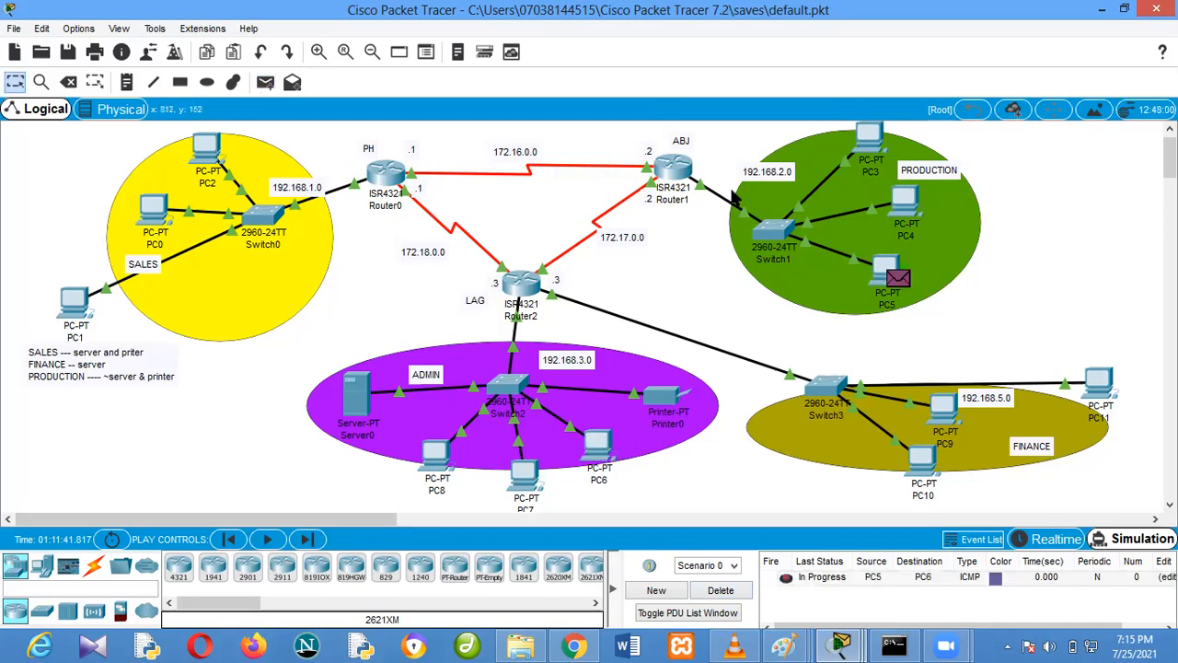
left_click(306, 538)
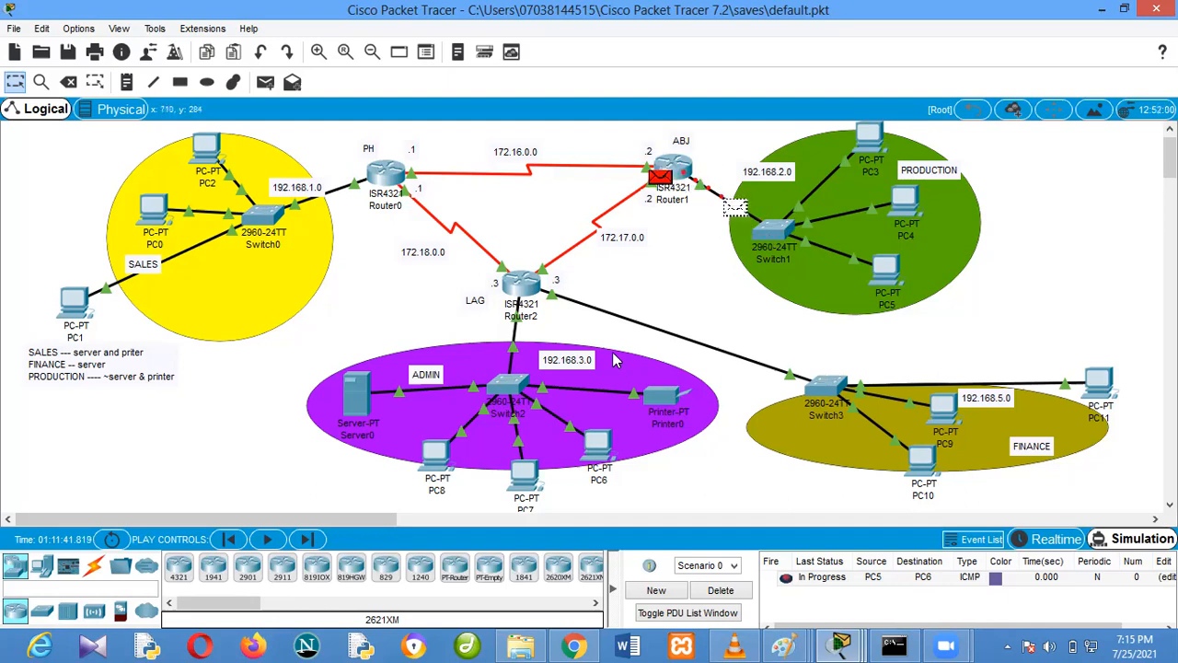
left_click(735, 594)
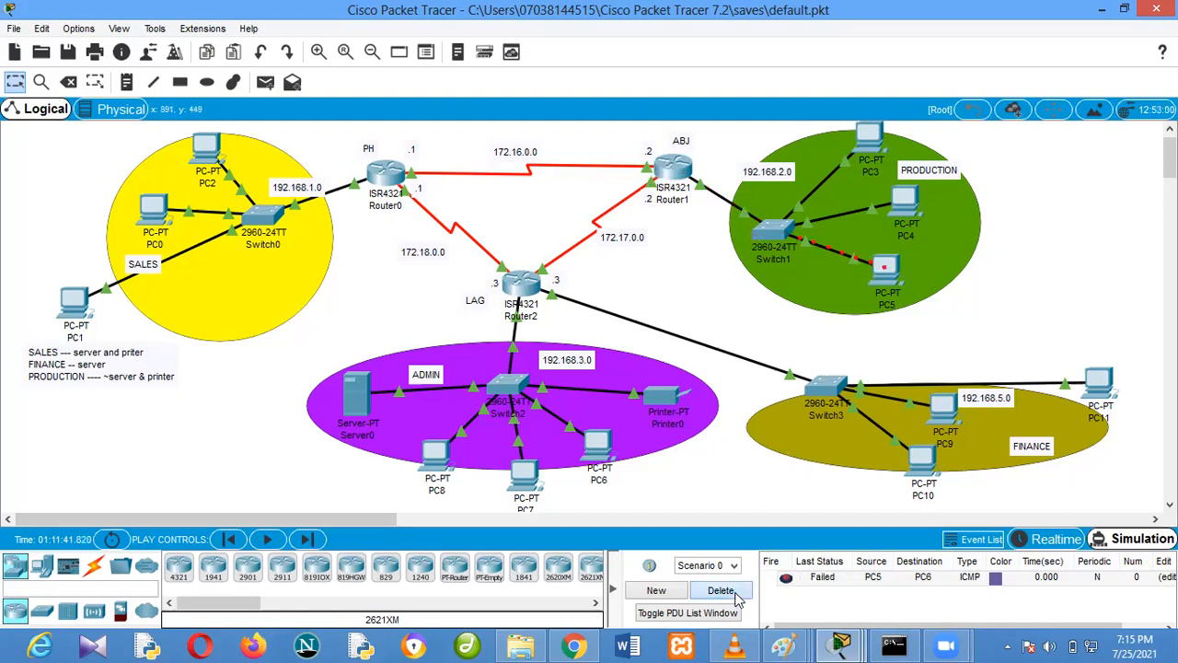
left_click(1049, 541)
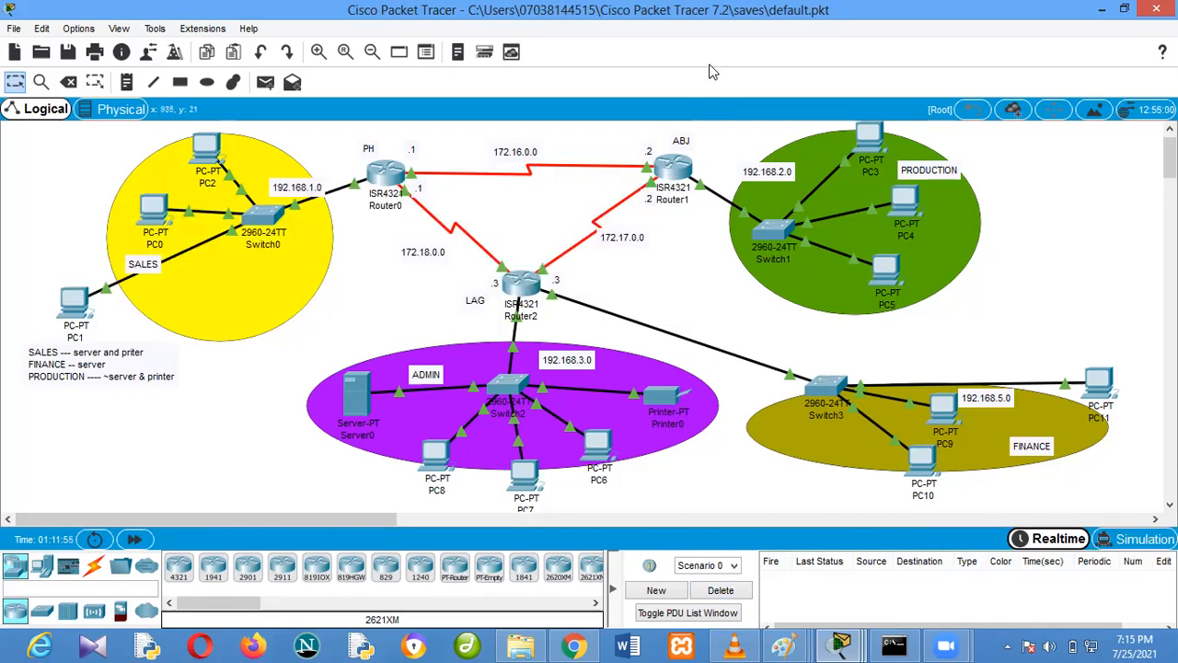
Switch to the ACLnamed image in Paint and underline "standard" in the ip access-list syntax with the brush
mouse_move(801, 642)
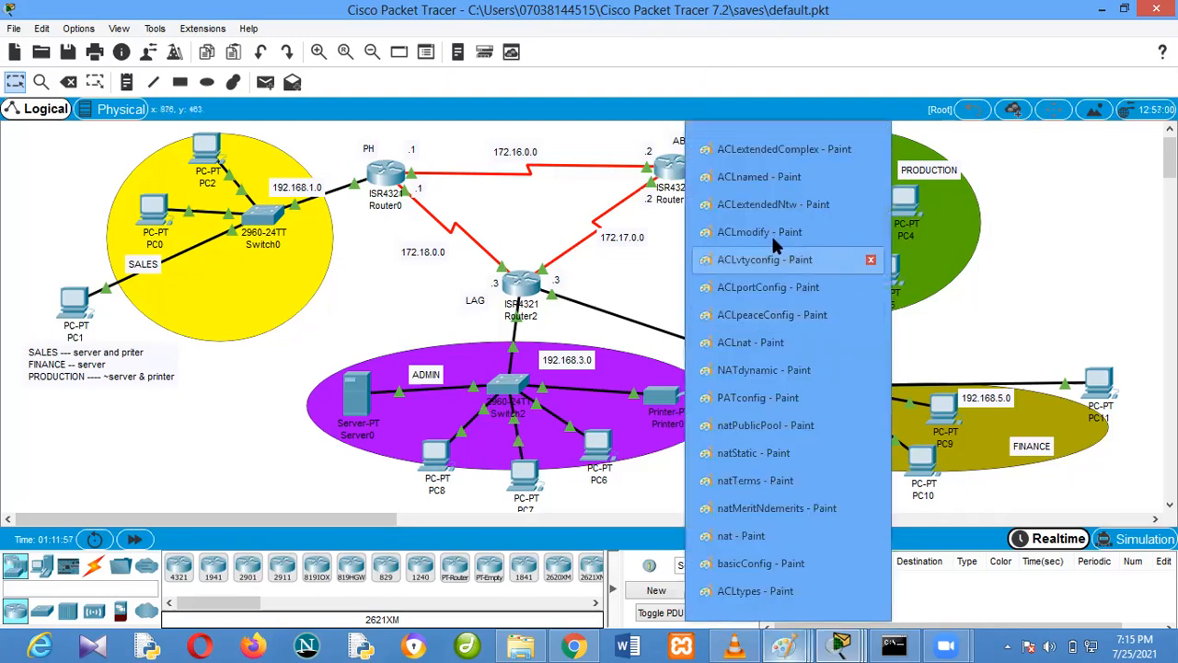
left_click(760, 177)
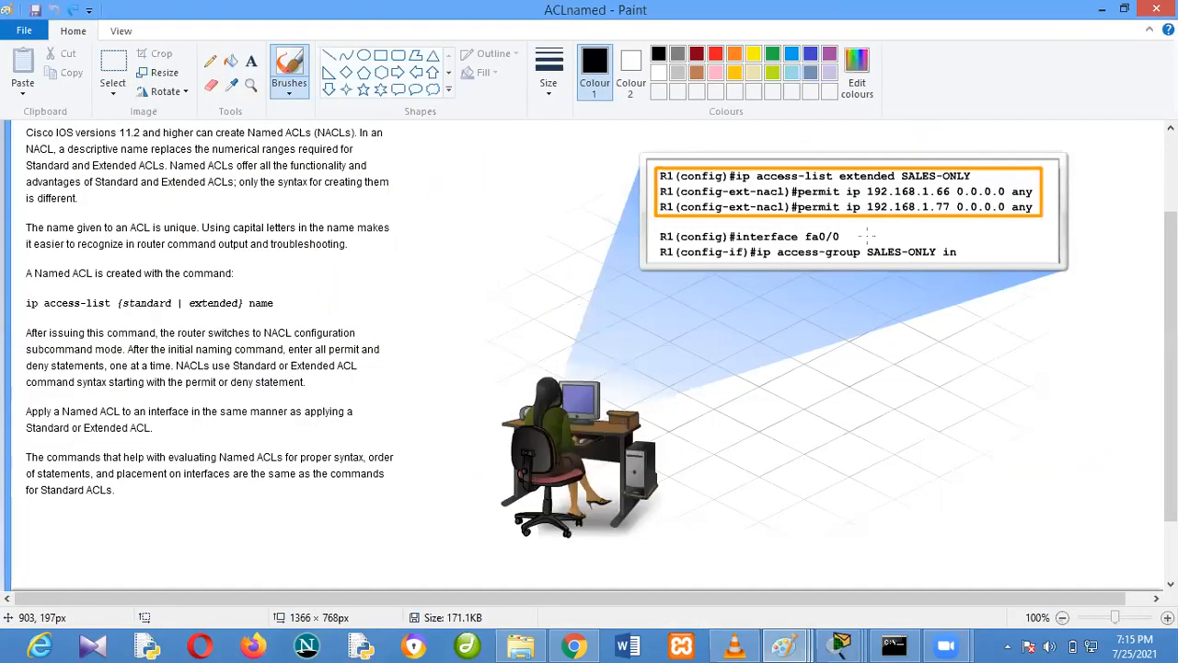
left_click_drag(840, 176, 898, 177)
key("ctrl+z")
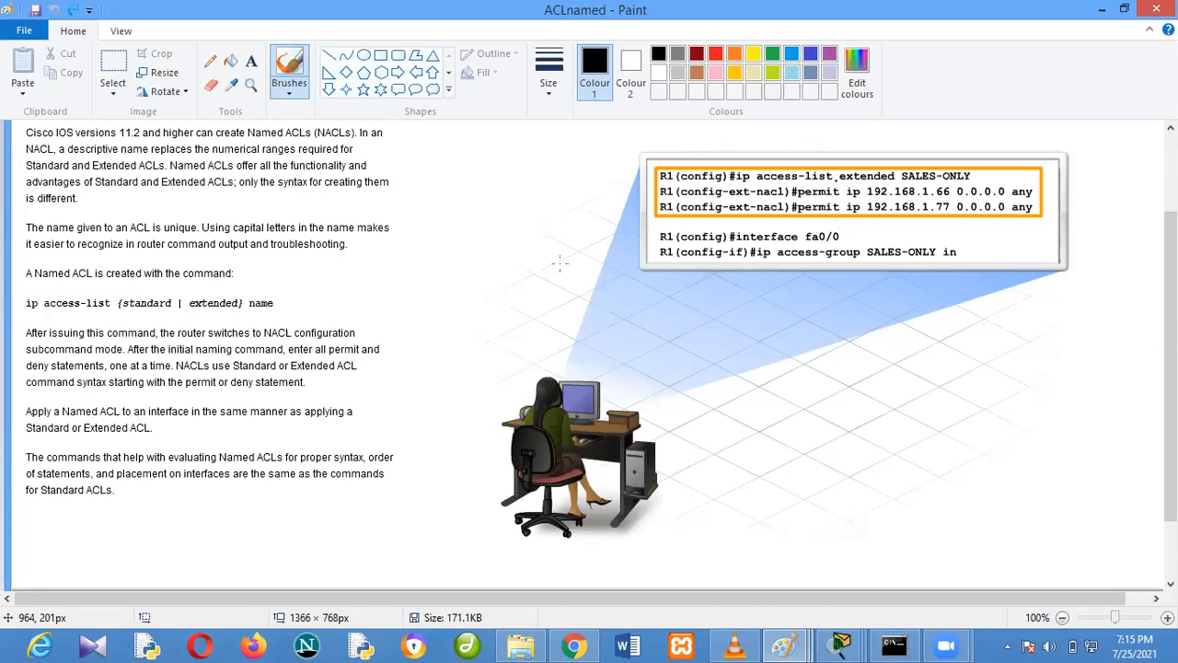
left_click_drag(128, 306, 241, 308)
left_click(785, 648)
left_click(963, 504)
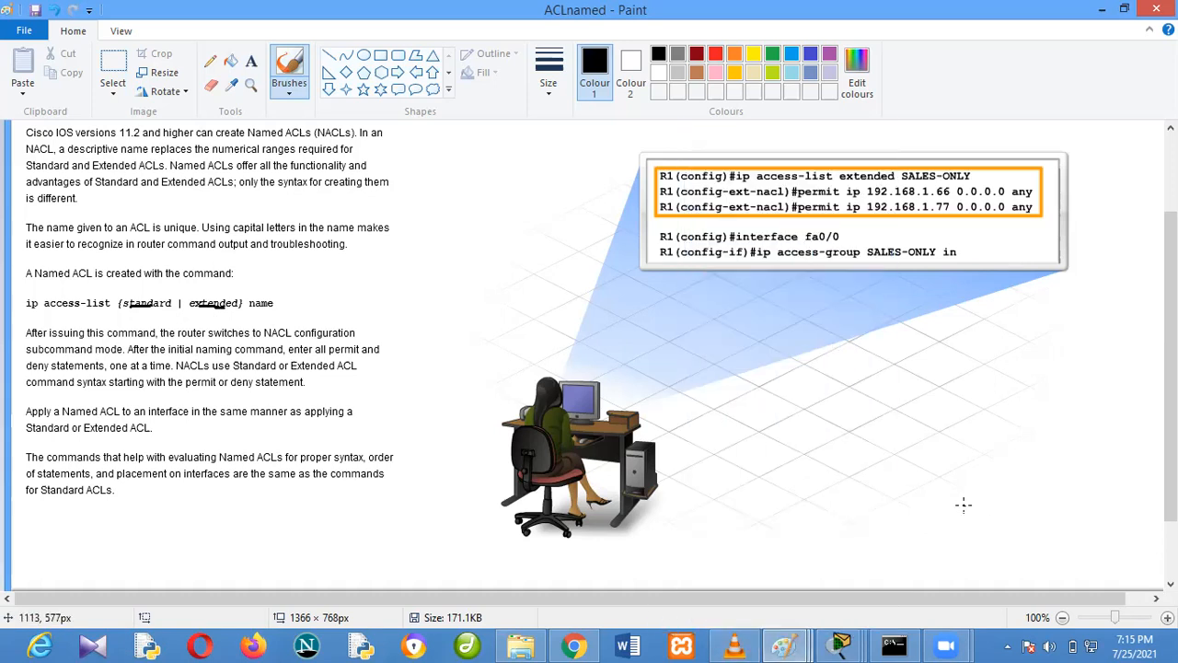
key("ctrl+z")
Close the Router0 and Router1 configuration windows of Packet Tracer
mouse_move(843, 643)
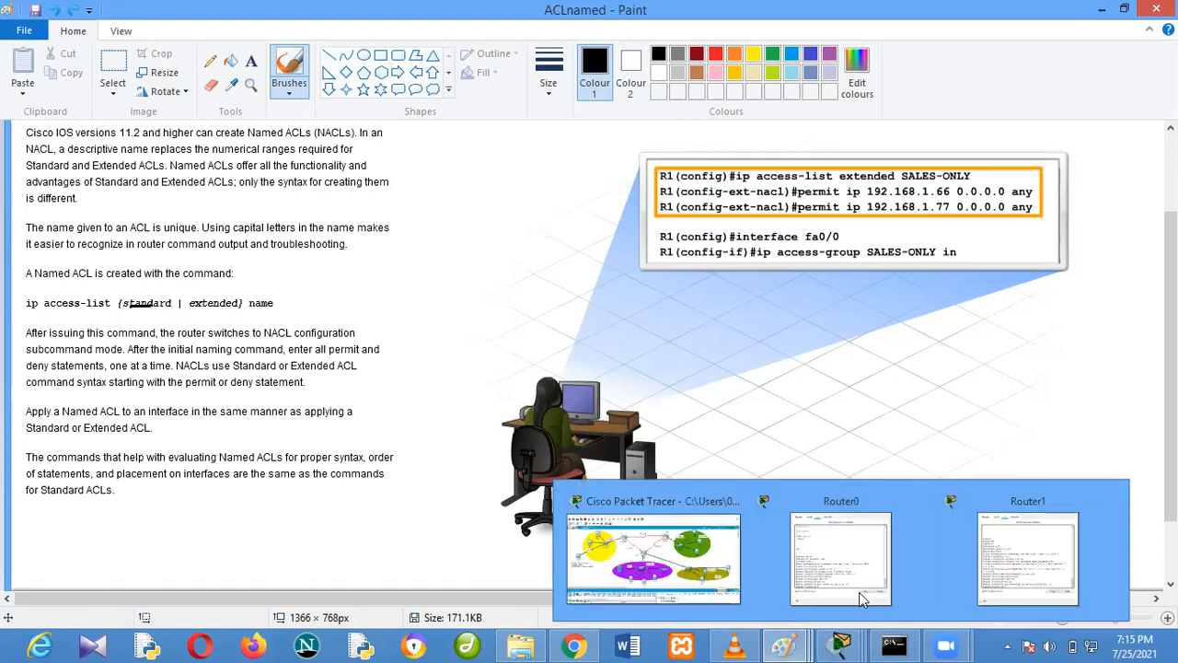
left_click(923, 502)
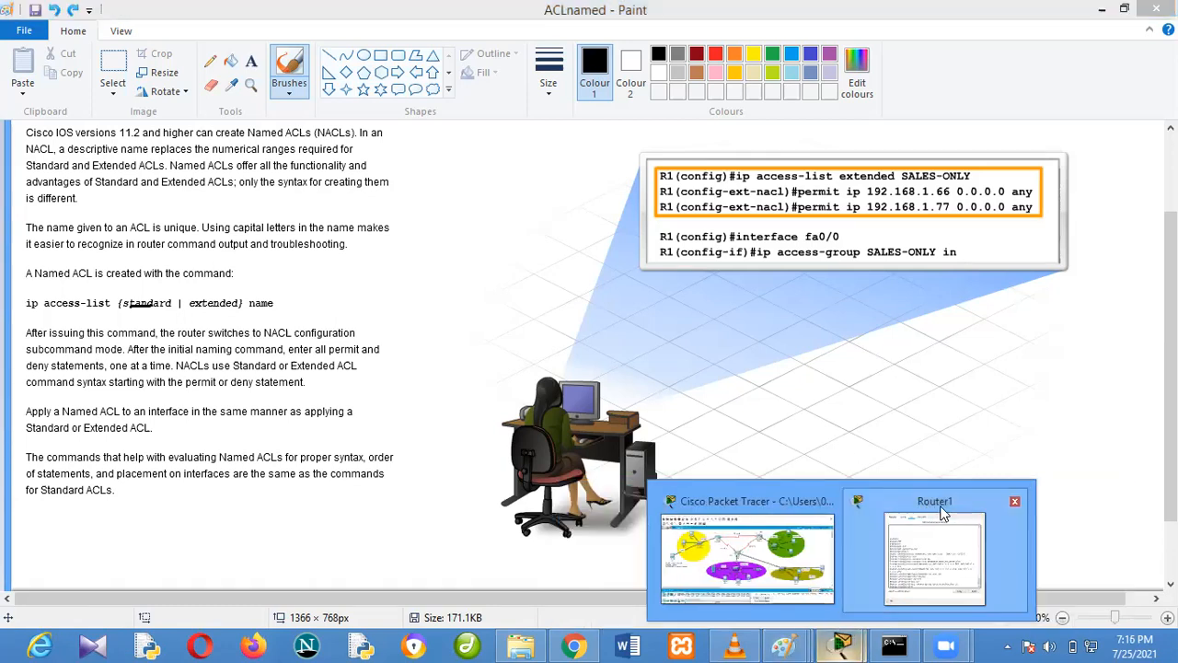
left_click(1016, 502)
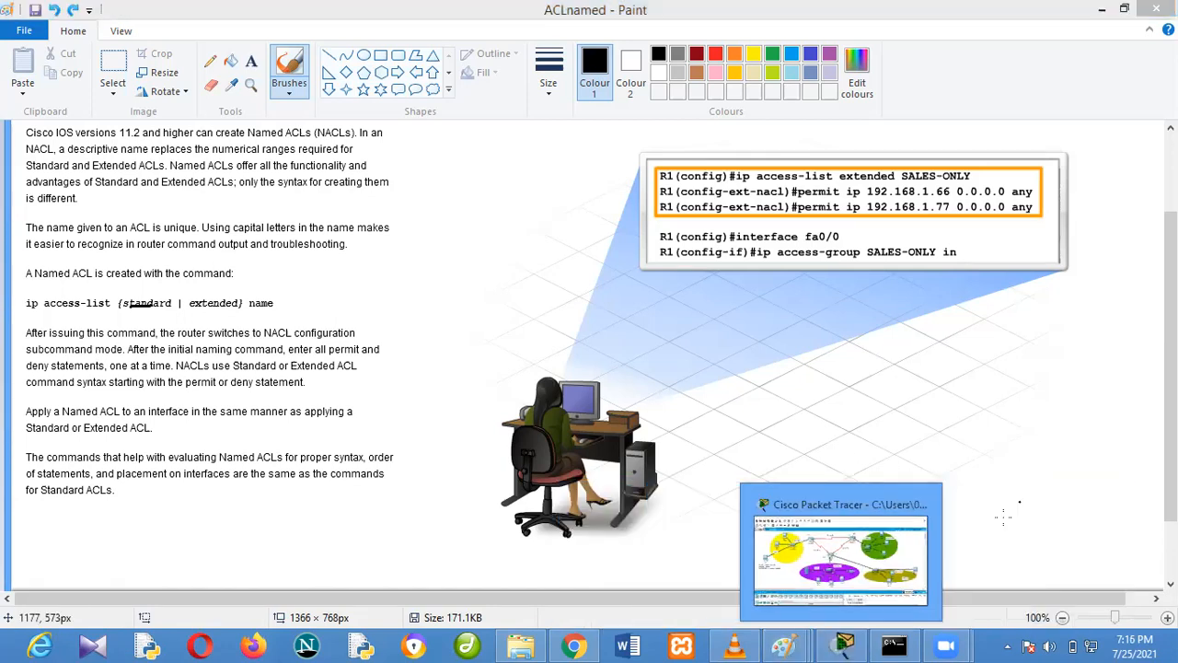
Switch to the ACLtypes image in Paint and underline the "Standard ACLs" heading with the brush
left_click(778, 644)
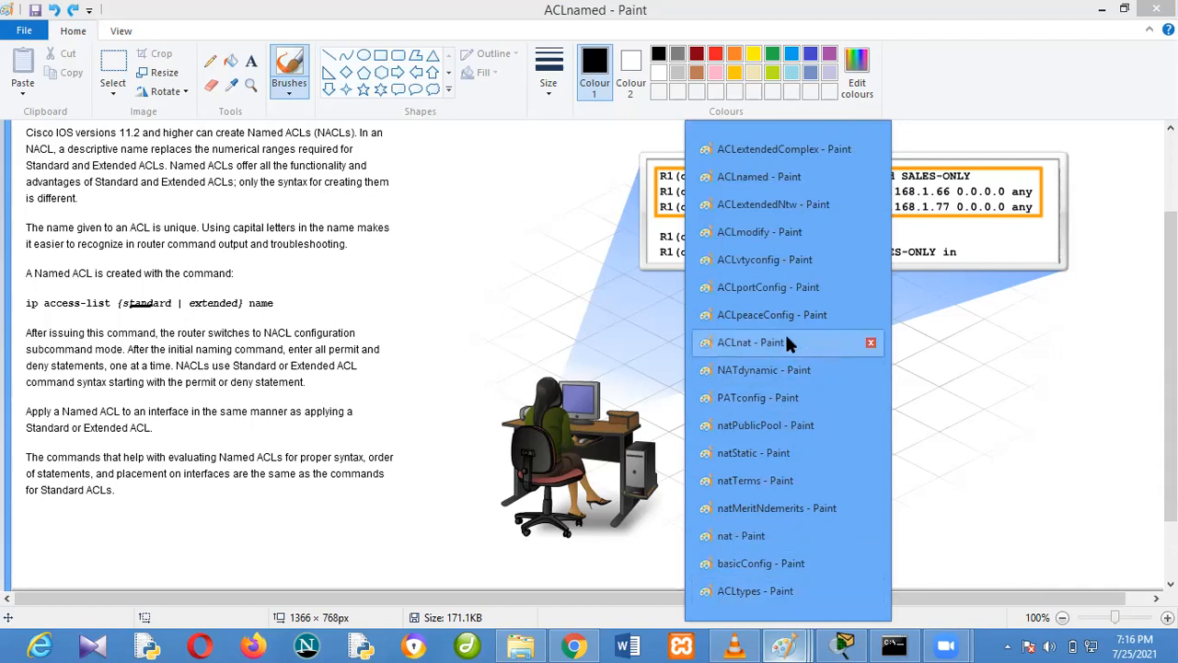
left_click(778, 591)
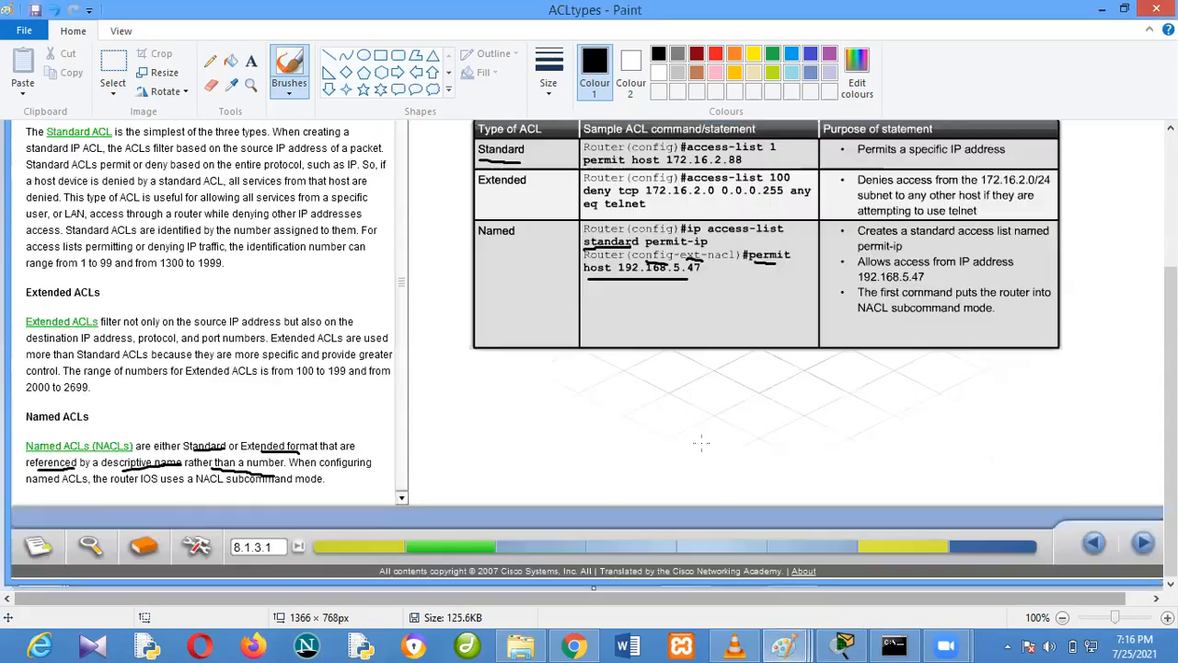
scroll(371, 370, "up", 3)
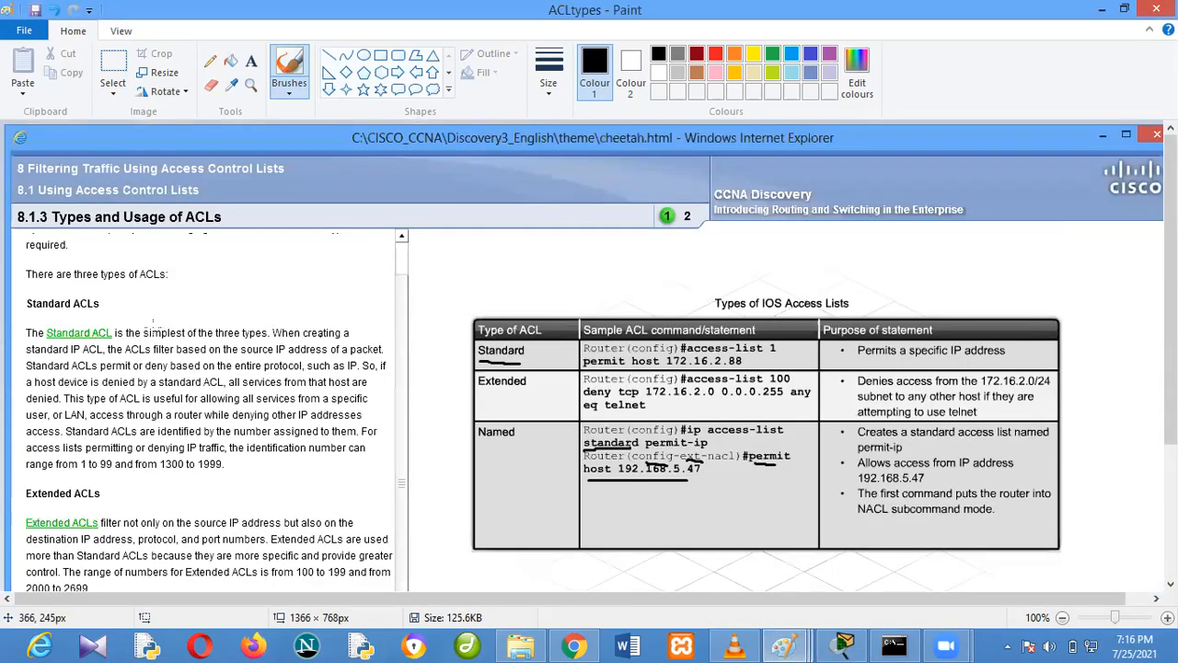
left_click_drag(98, 312, 18, 313)
scroll(28, 318, "down", 2)
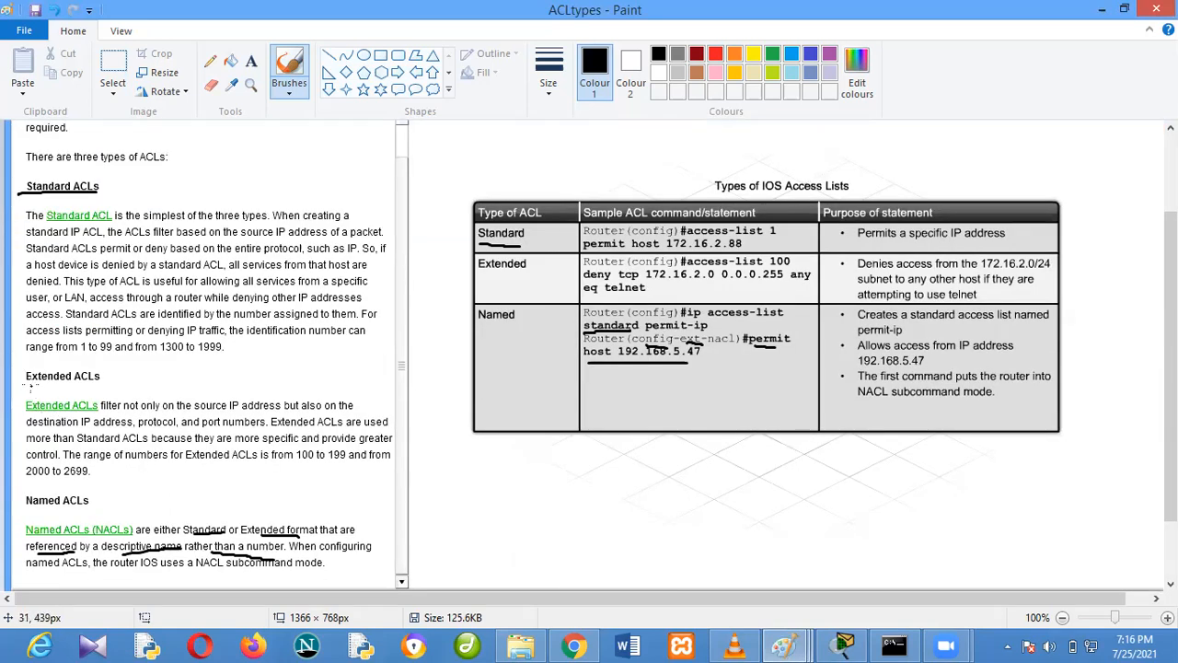
Underline the "Extended ACLs" and "Named ACLs" headings in the ACLtypes image with the brush
left_click_drag(28, 386, 90, 386)
scroll(91, 386, "down", 2)
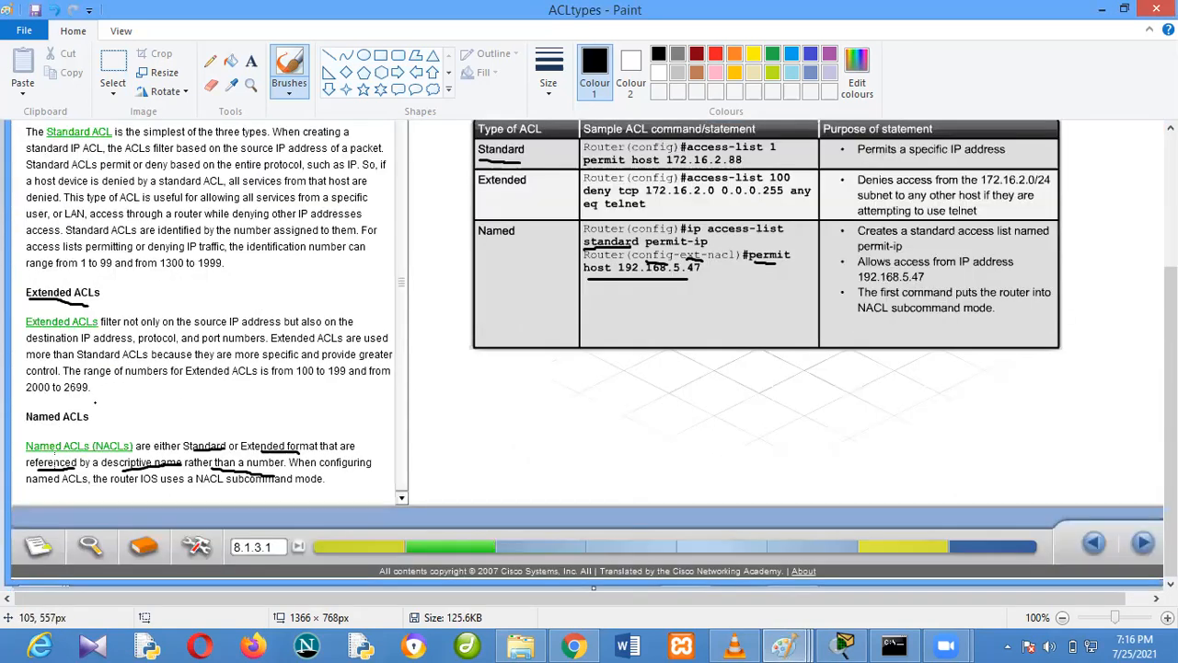
left_click_drag(27, 426, 109, 426)
Undo all the brush underlines on the ACLtypes image
key("ctrl+z")
key("ctrl+z")
key("ctrl+z")
key("ctrl+z")
key("ctrl+z")
key("ctrl+z")
key("ctrl+z")
key("ctrl+z")
key("ctrl+z")
key("ctrl+z")
scroll(505, 383, "up", 5)
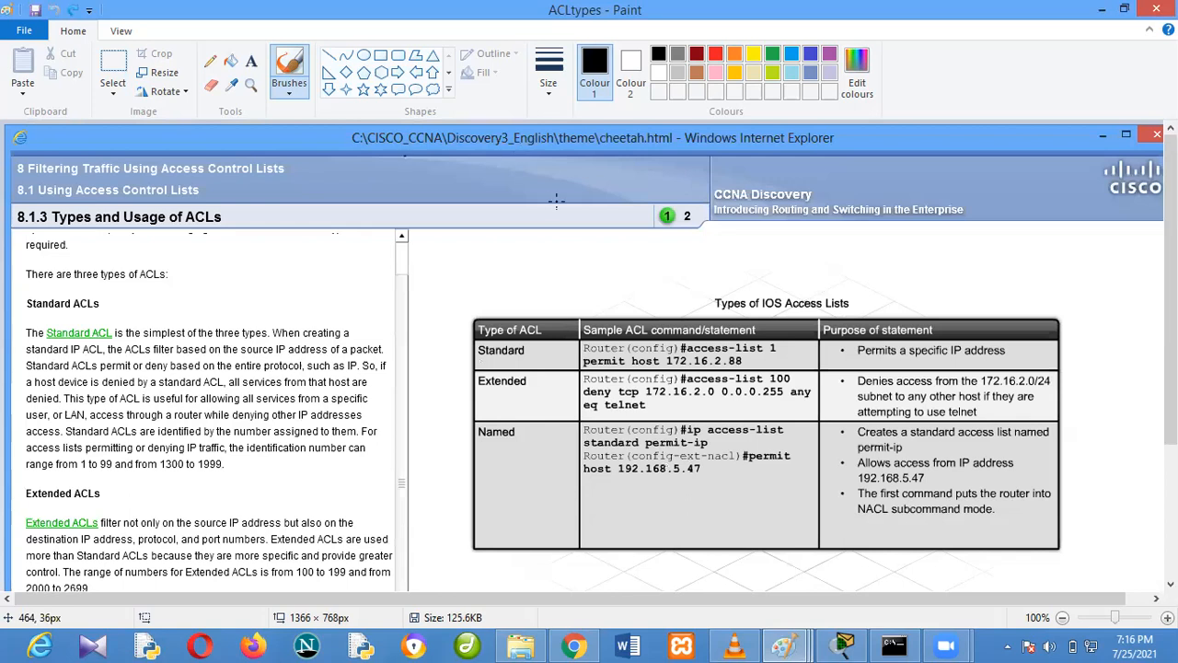
Switch from the ACLtypes image to the nat image in Paint
left_click(797, 645)
scroll(461, 272, "down", 2)
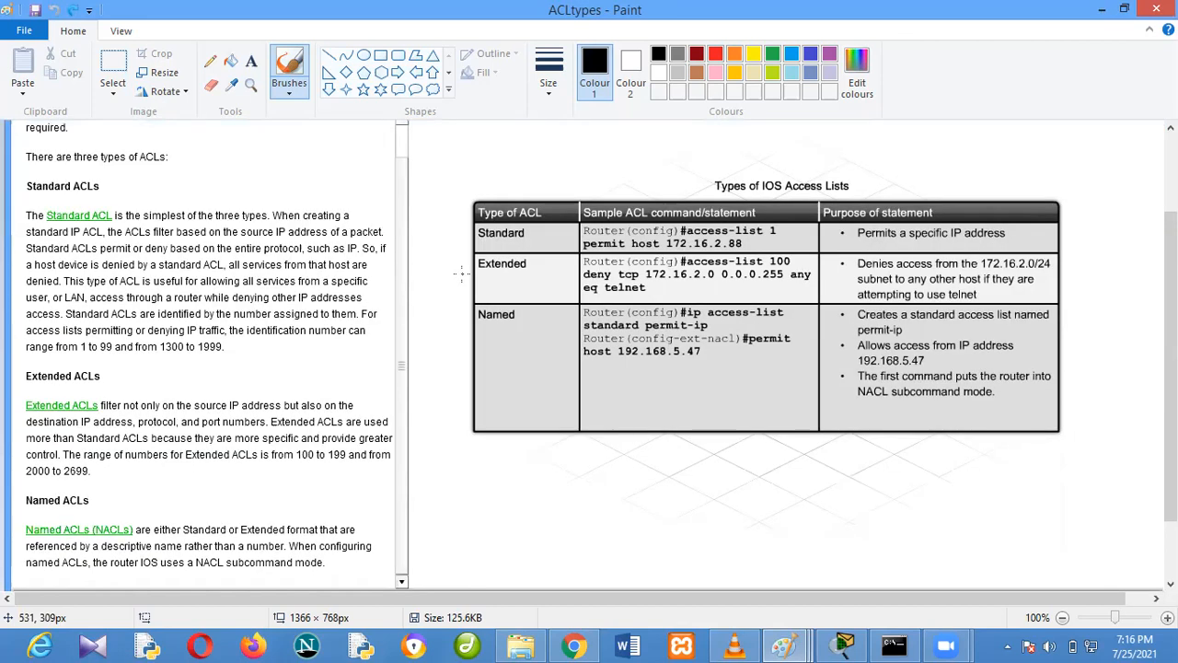
scroll(460, 273, "up", 2)
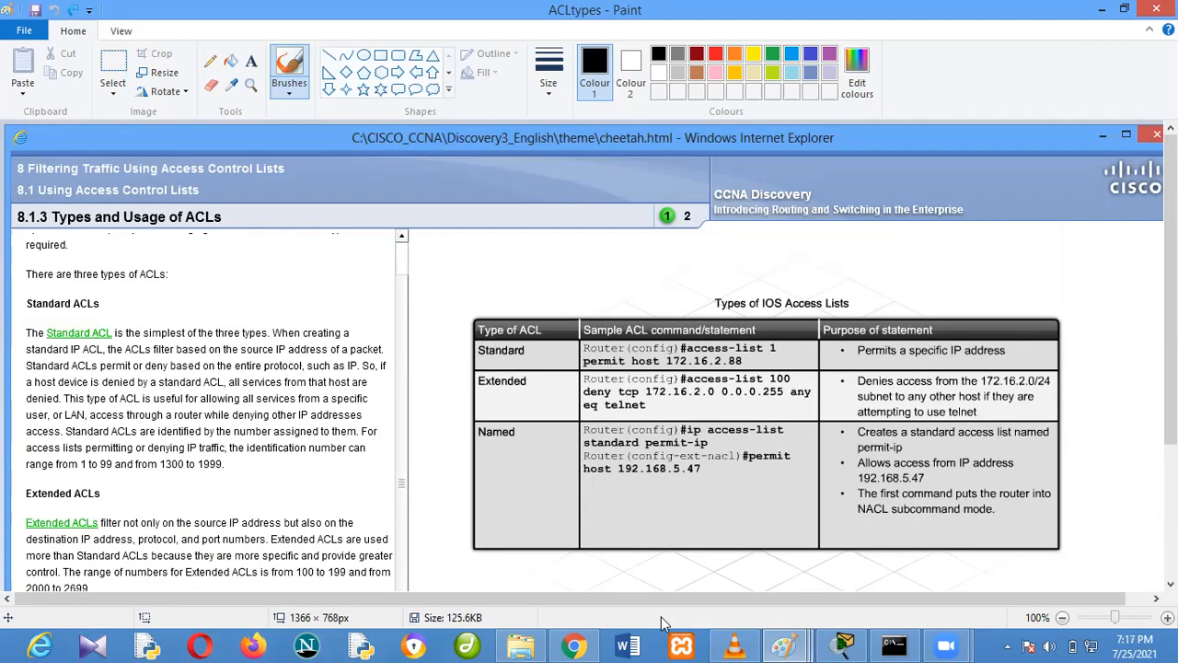
mouse_move(781, 644)
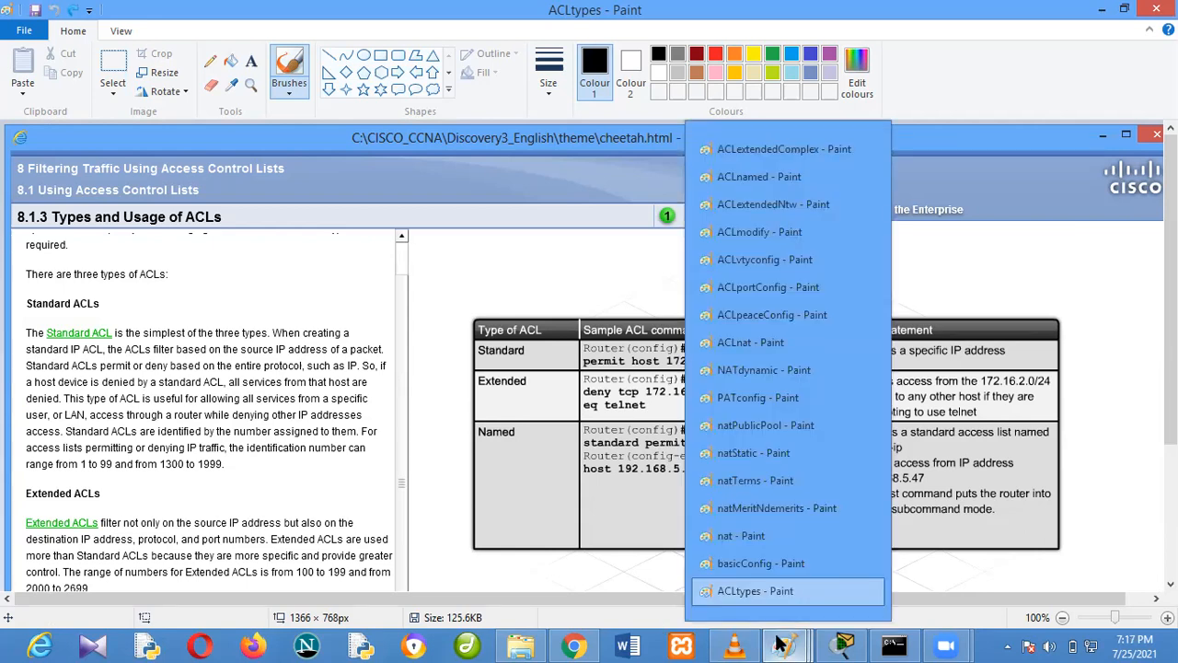
left_click(758, 534)
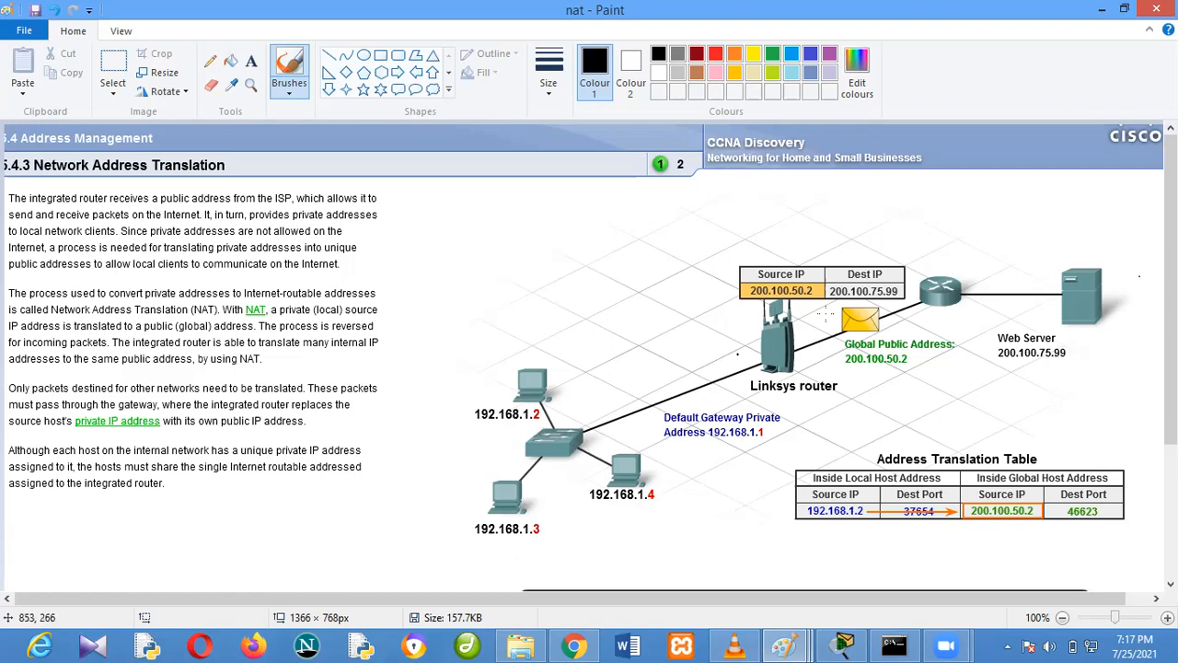
Bracket the Web Server with the brush, add a tick beside the 192.168.1.2 host, and undo the tick
mouse_move(1065, 347)
left_mouse_down()
mouse_move(1100, 342)
mouse_move(1109, 306)
left_mouse_up()
left_click_drag(495, 367, 521, 366)
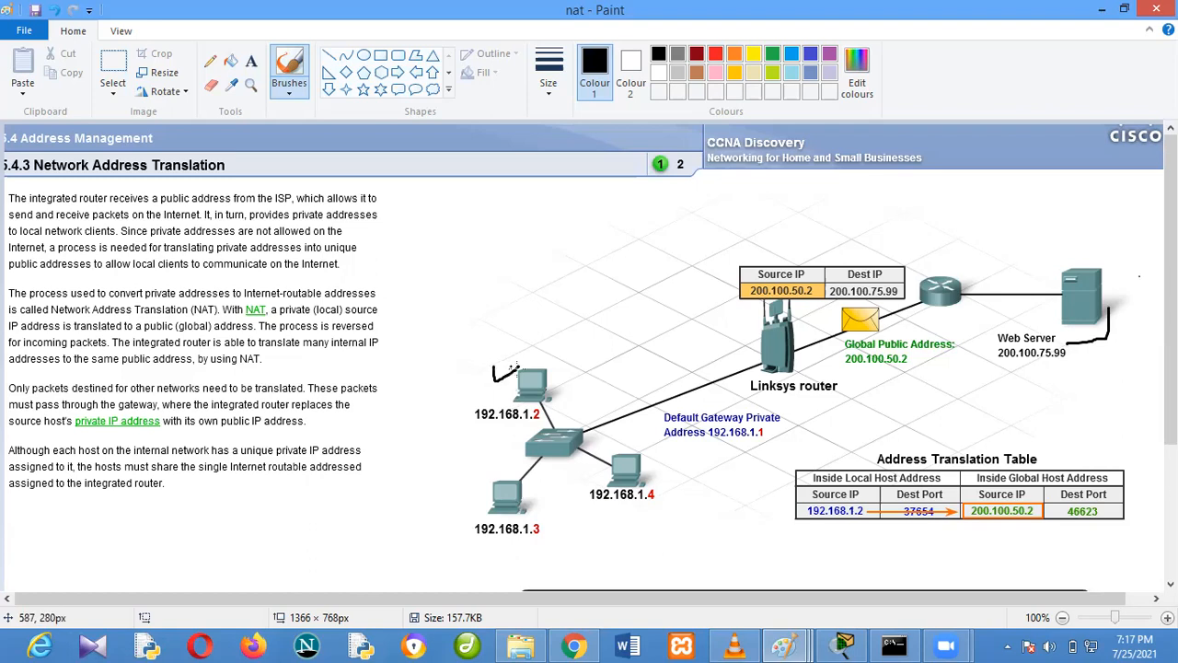
key("ctrl+z")
Mark the "Linksys router" label and underline the addresses 200.100.50.2 and 192.168.1.2 in the diagram with the brush
left_click_drag(757, 396, 820, 394)
left_click_drag(751, 380, 799, 376)
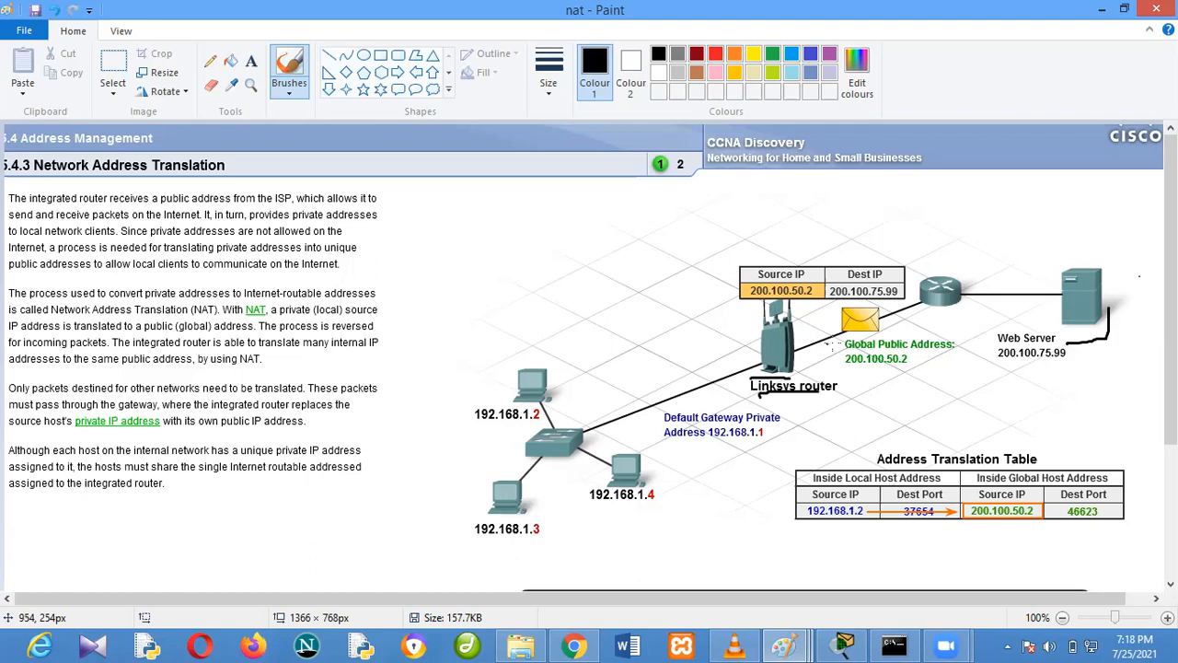
left_click_drag(845, 369, 913, 370)
left_click_drag(479, 429, 531, 429)
left_click_drag(864, 371, 911, 371)
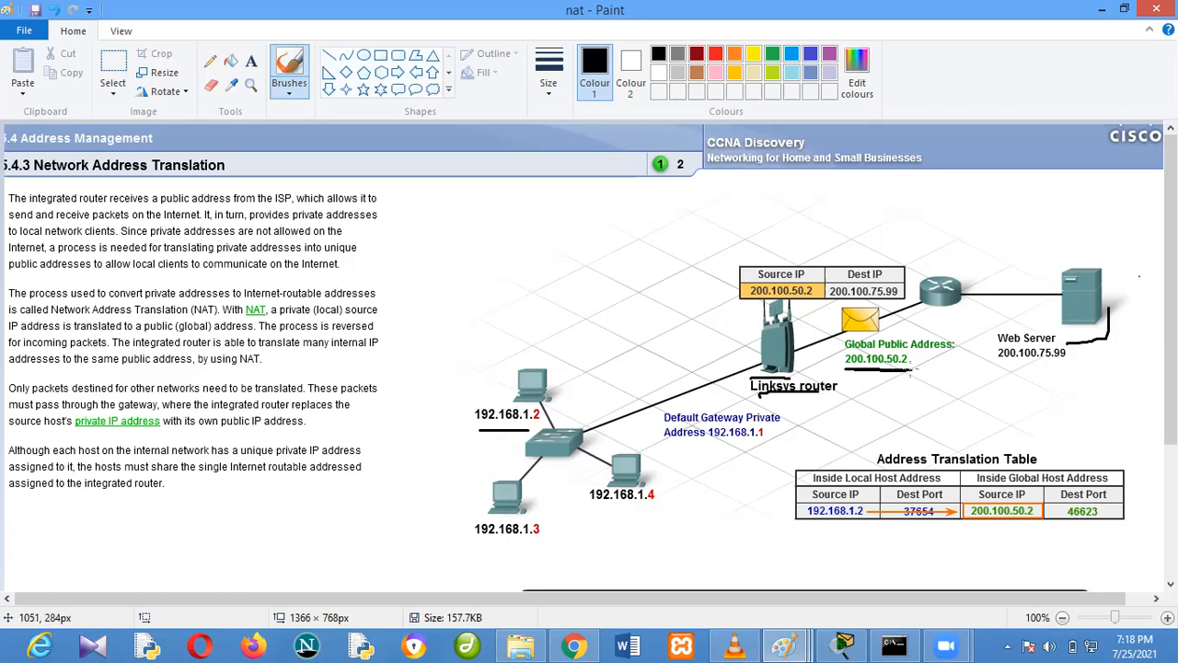
mouse_move(451, 431)
left_mouse_down()
mouse_move(545, 433)
mouse_move(468, 430)
left_mouse_up()
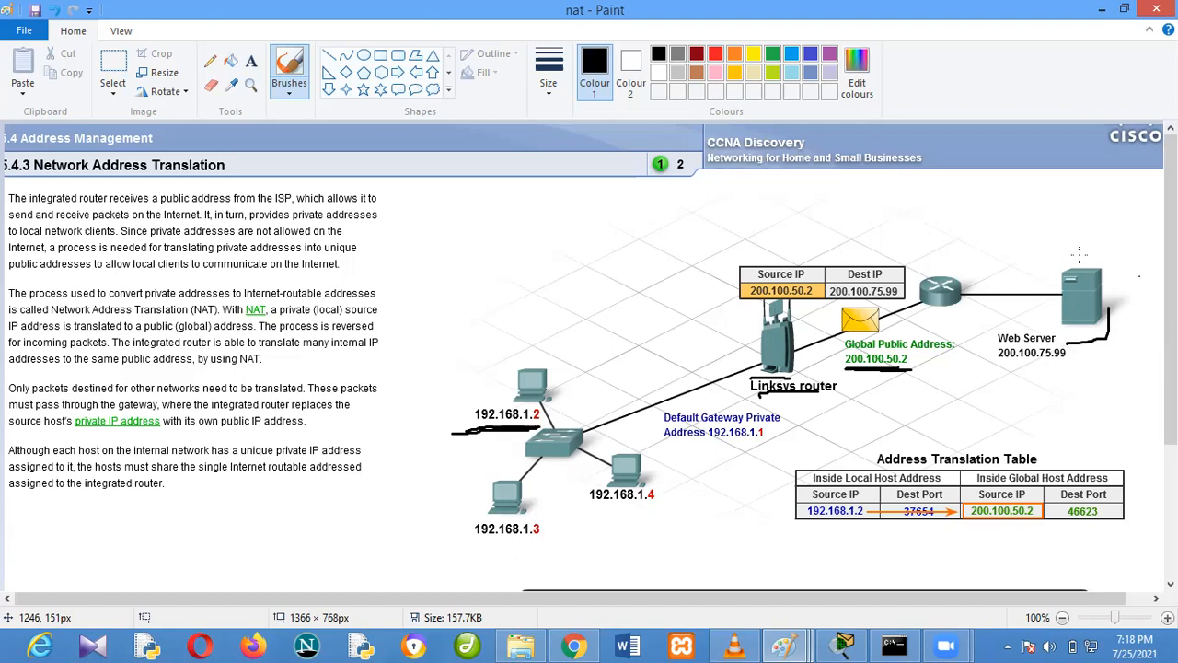
Draw brush curves linking the Web Server to 200.100.50.2 and host 192.168.1.2 to the router, cross out the latter, and underline 192.168.1.3
mouse_move(1064, 313)
left_mouse_down()
mouse_move(1025, 394)
mouse_move(925, 398)
mouse_move(900, 373)
mouse_move(895, 381)
mouse_move(902, 369)
mouse_move(928, 374)
left_mouse_up()
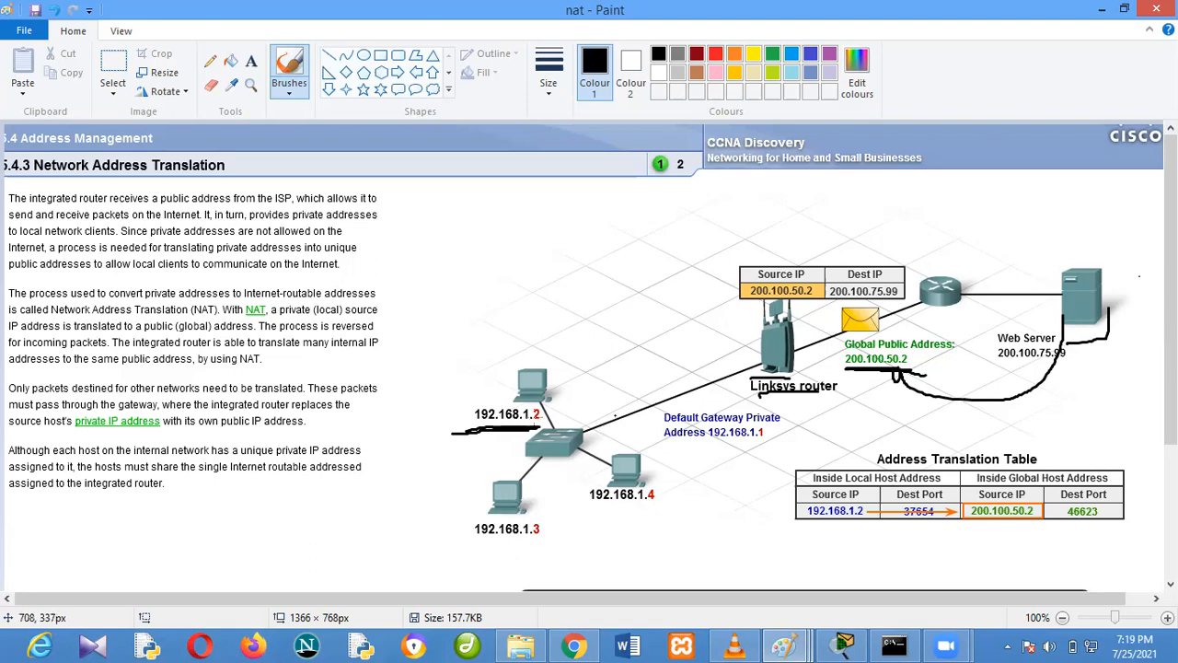
mouse_move(757, 337)
left_mouse_down()
mouse_move(587, 326)
mouse_move(532, 374)
mouse_move(536, 333)
mouse_move(671, 316)
mouse_move(751, 339)
left_mouse_up()
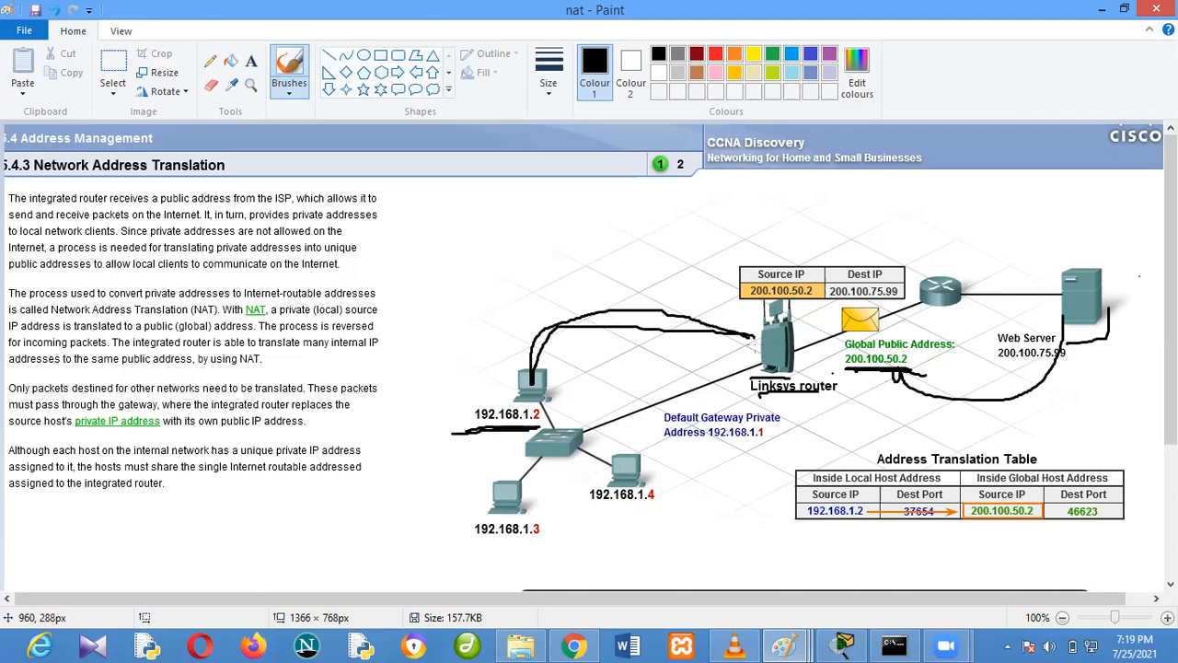
left_click_drag(552, 397, 572, 387)
mouse_move(634, 285)
left_mouse_down()
mouse_move(655, 357)
mouse_move(630, 326)
mouse_move(624, 337)
left_mouse_up()
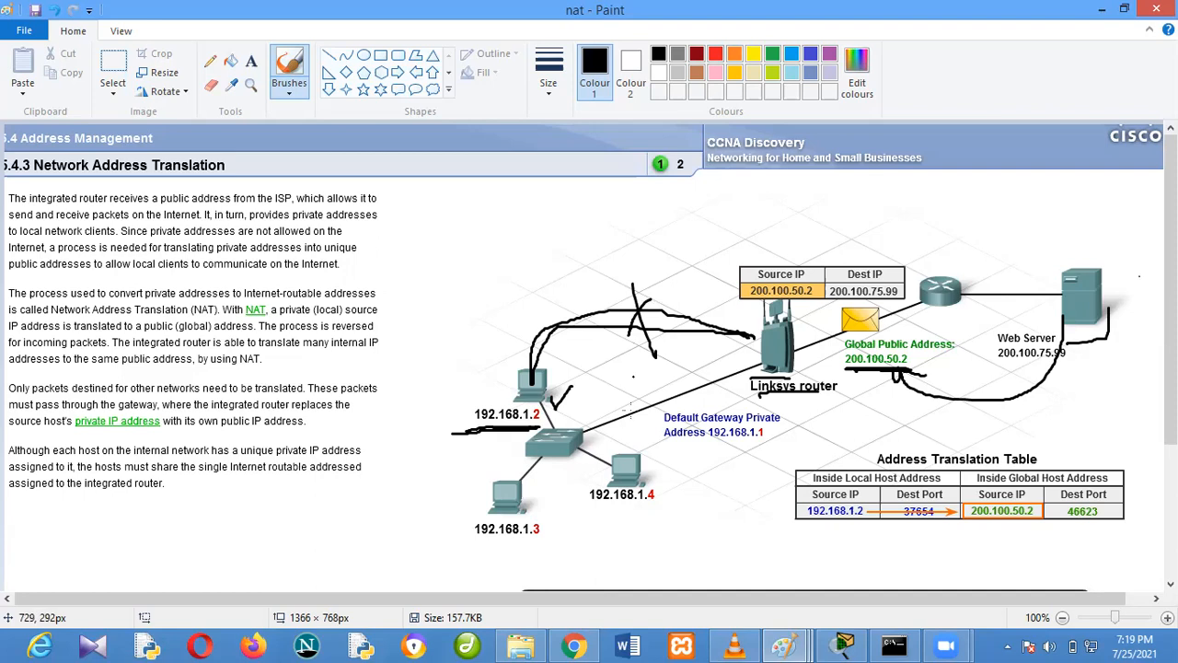
left_click_drag(506, 544, 539, 544)
Switch to the natPublicPool image in Paint and bring its full network diagram into view
left_click(798, 645)
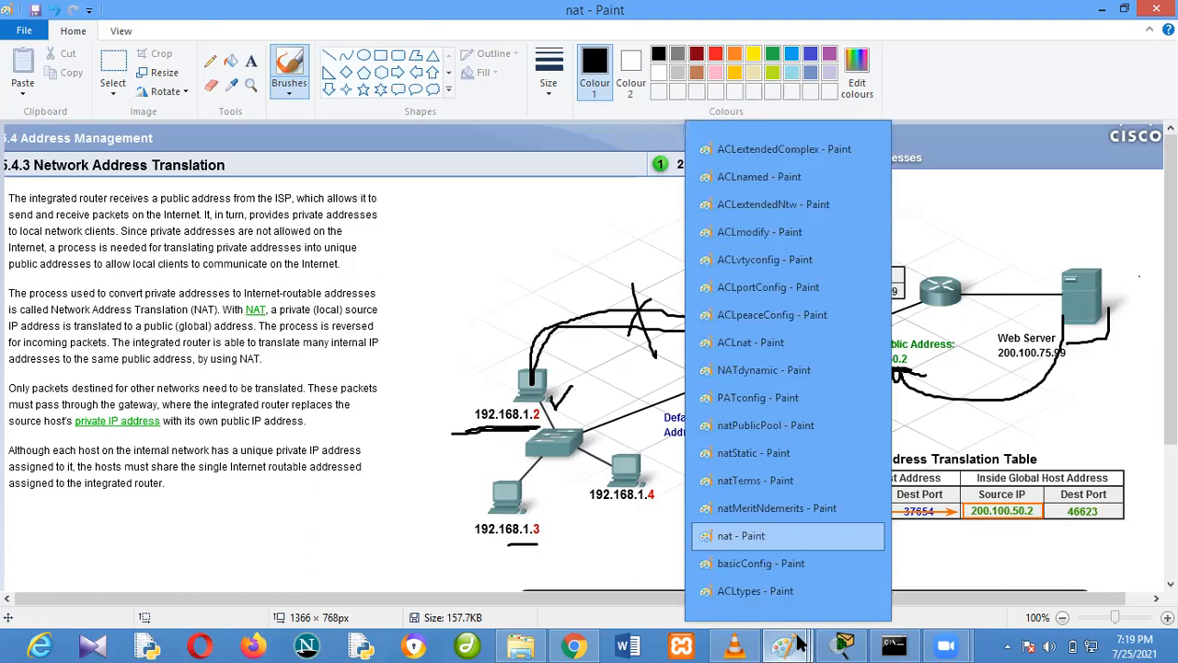
left_click(792, 426)
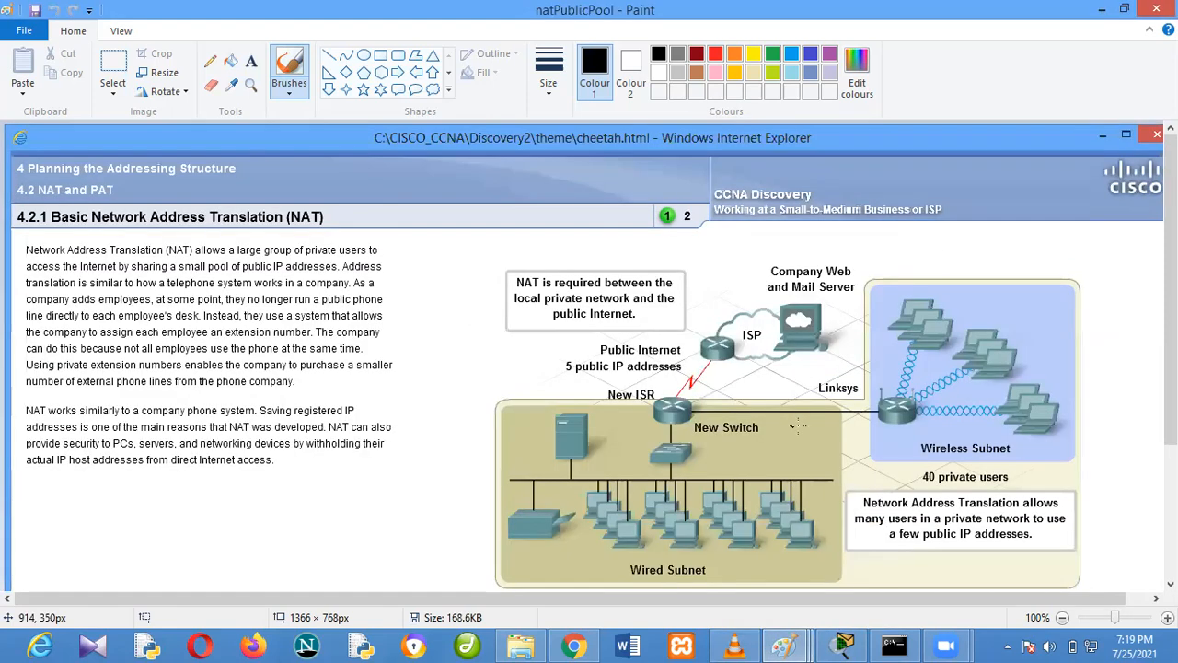
scroll(828, 365, "down", 3)
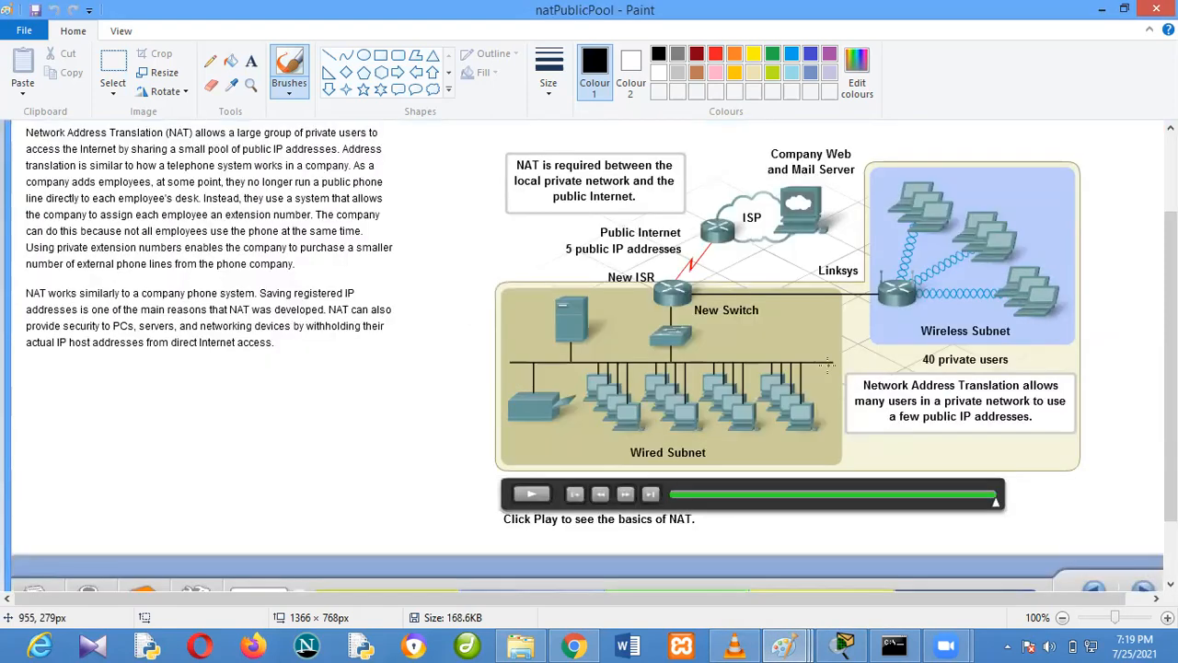